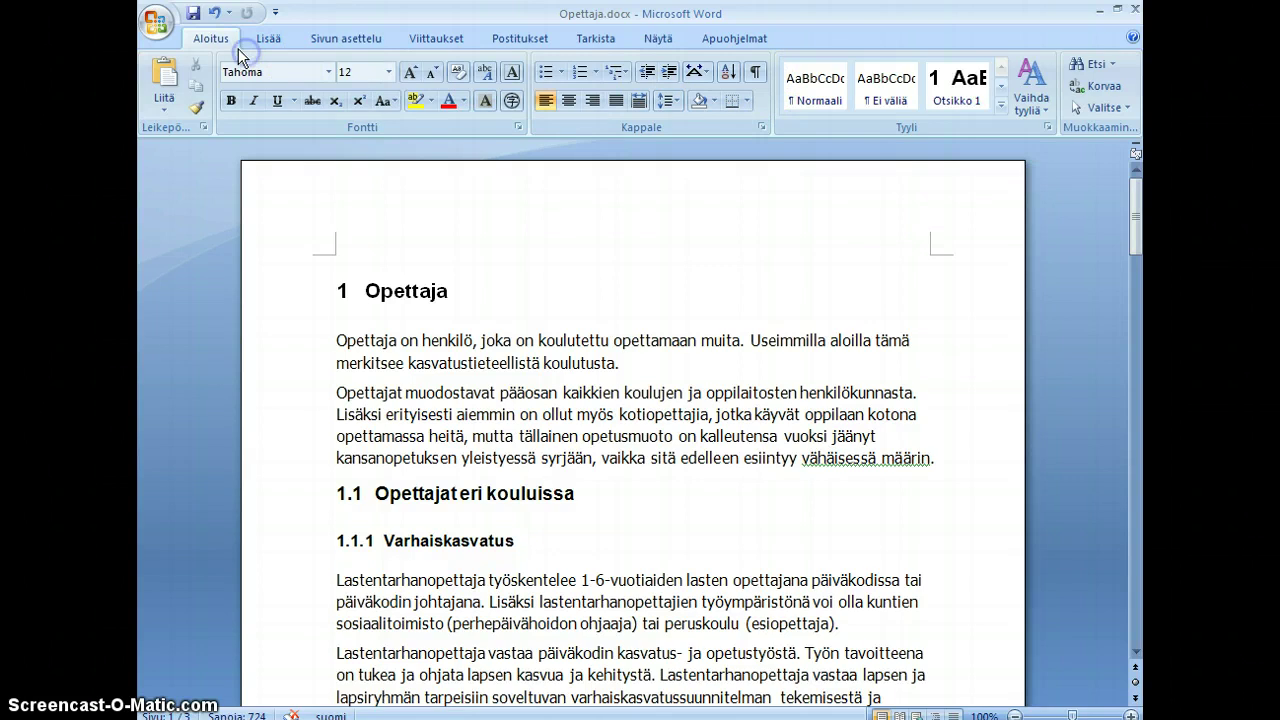
Step: Show the formatting marks and insert an empty paragraph above the first heading, "Opettaja"
{"action": "left_click", "coordinate": [756, 71]}
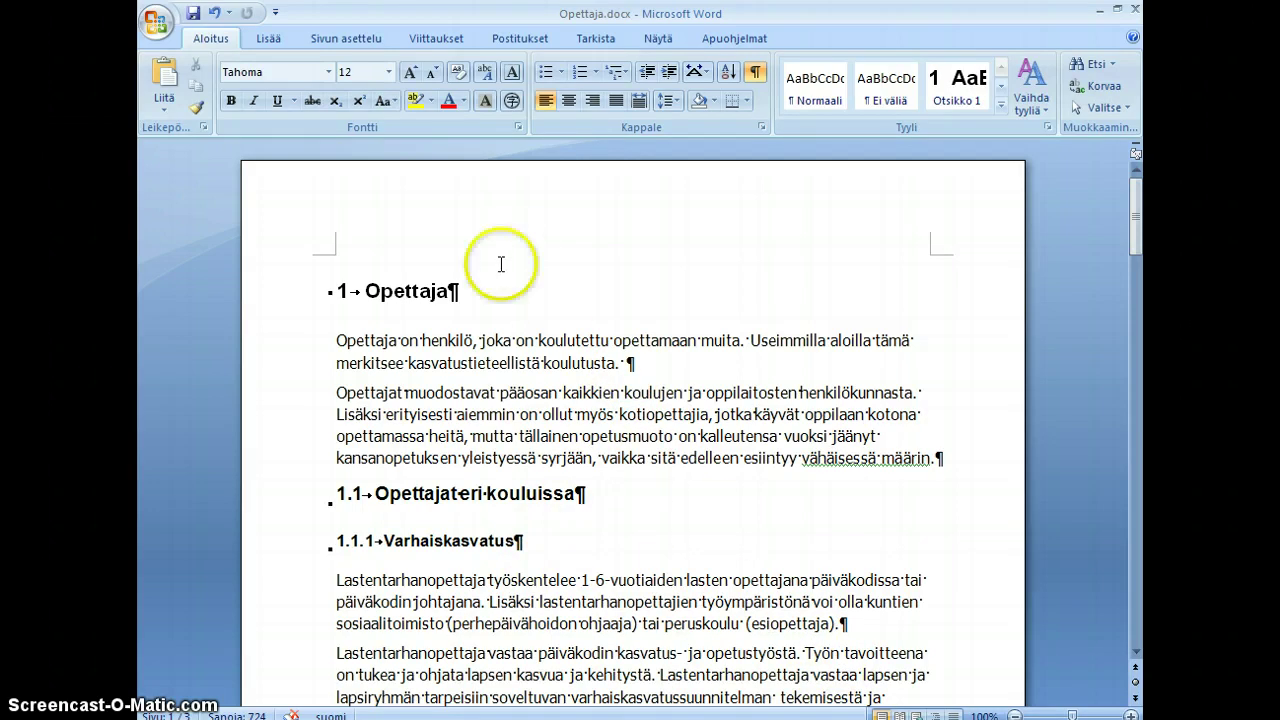
{"action": "left_click_drag", "start_coordinate": [449, 291], "coordinate": [471, 296]}
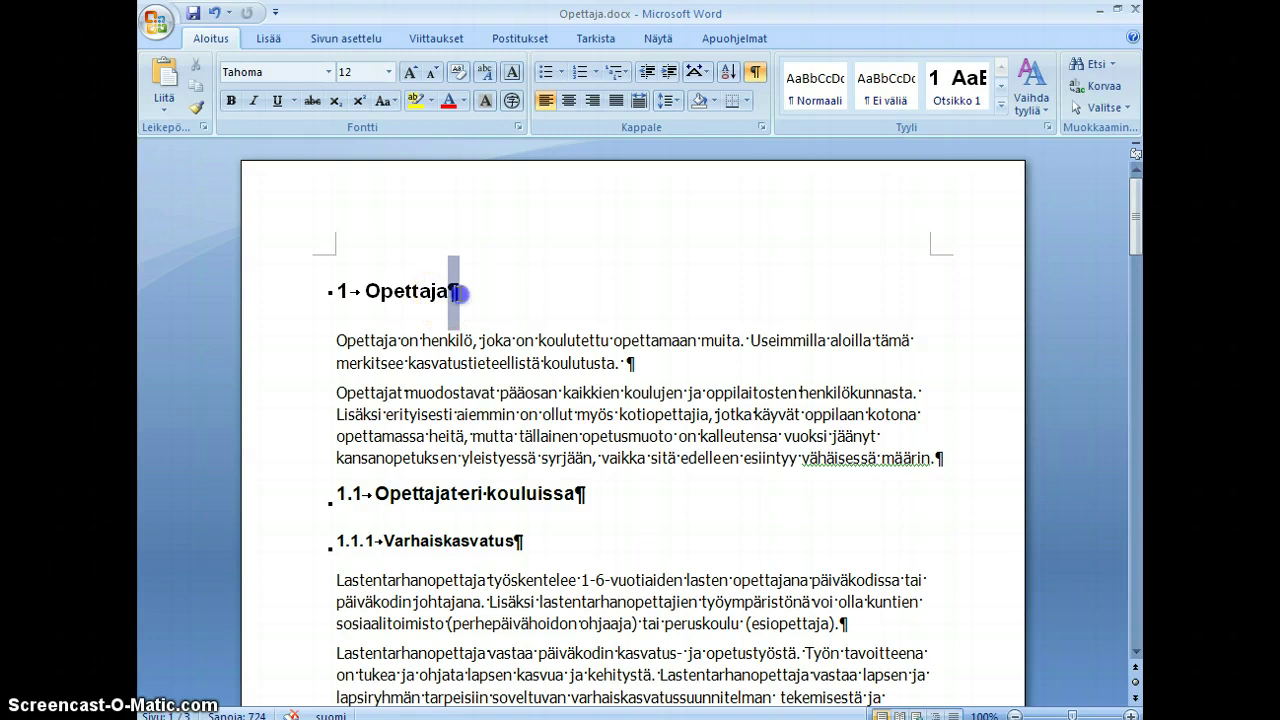
{"action": "left_click", "coordinate": [470, 295]}
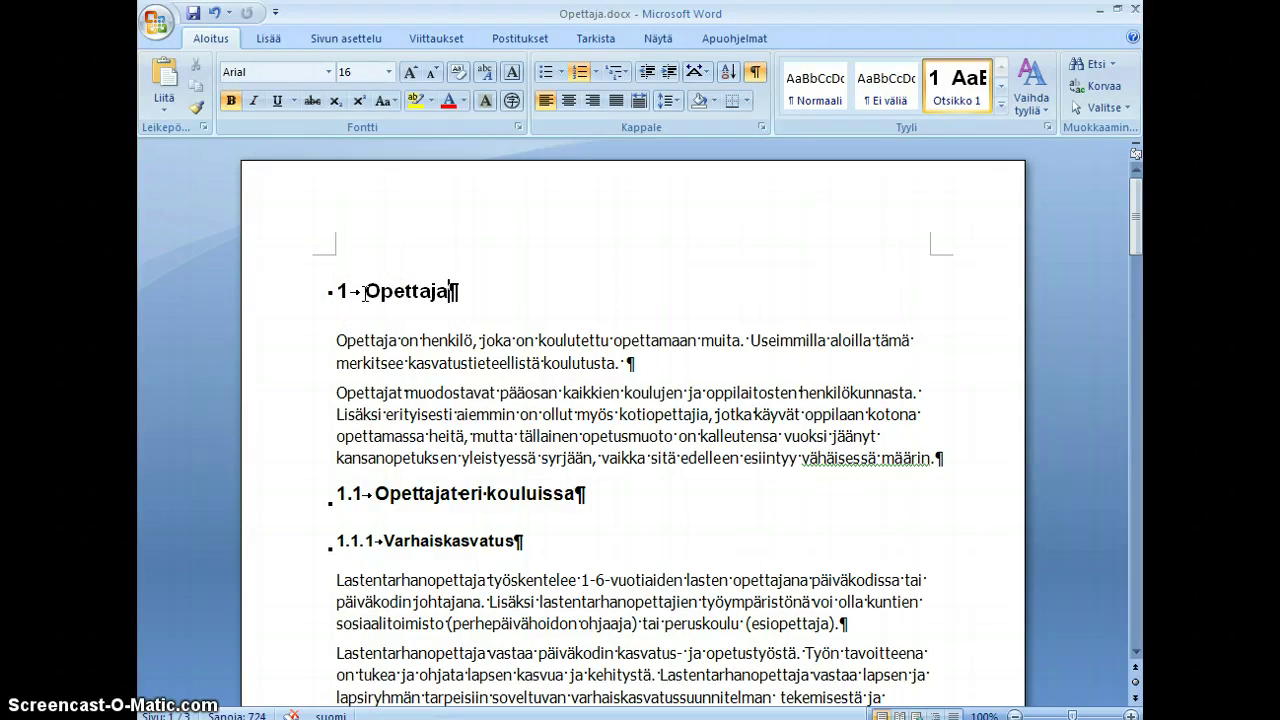
{"action": "left_click", "coordinate": [364, 292]}
{"action": "key", "text": "Return"}
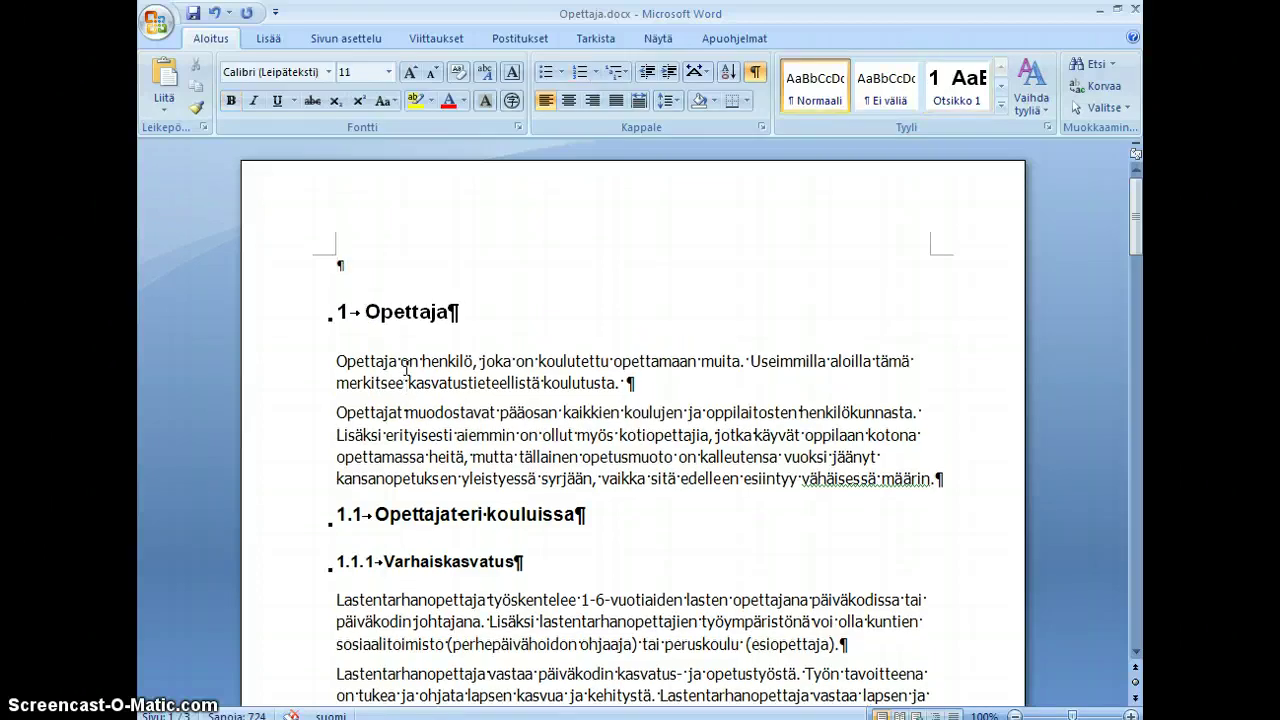
{"action": "left_click", "coordinate": [364, 271]}
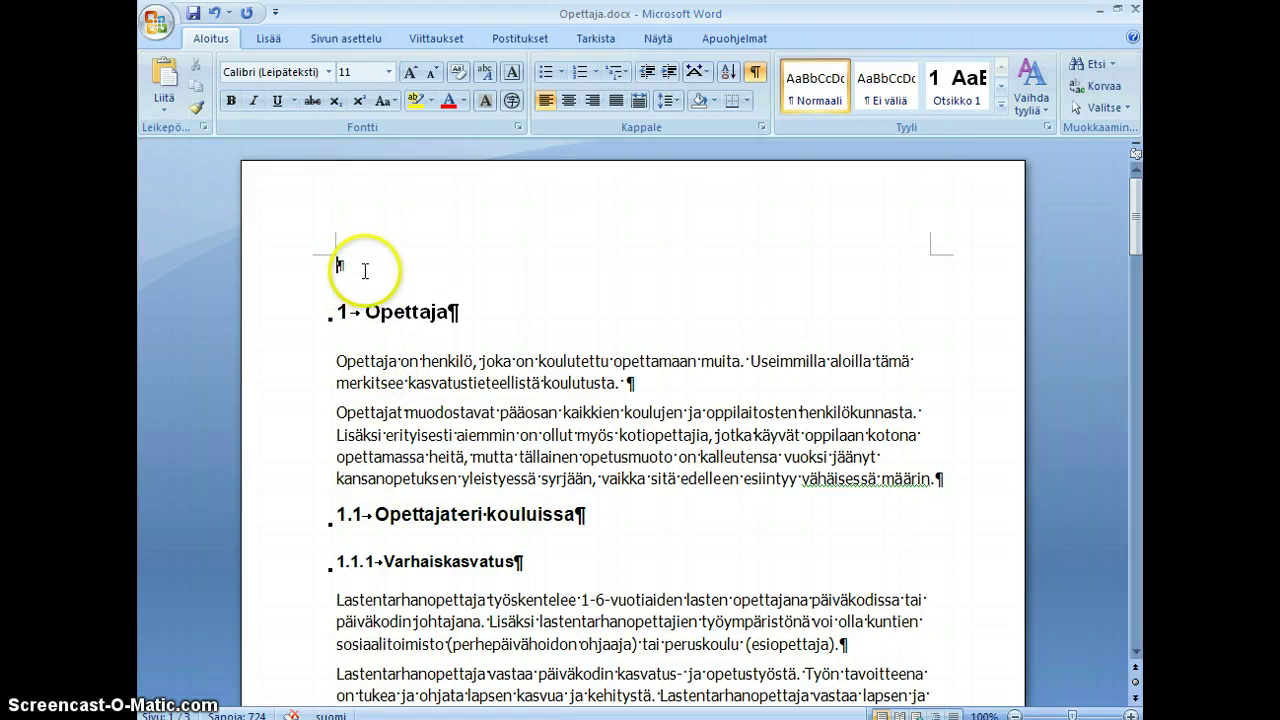
Step: Insert a page break in the empty paragraph above the heading and add a blank paragraph before the break
{"action": "left_click", "coordinate": [268, 40]}
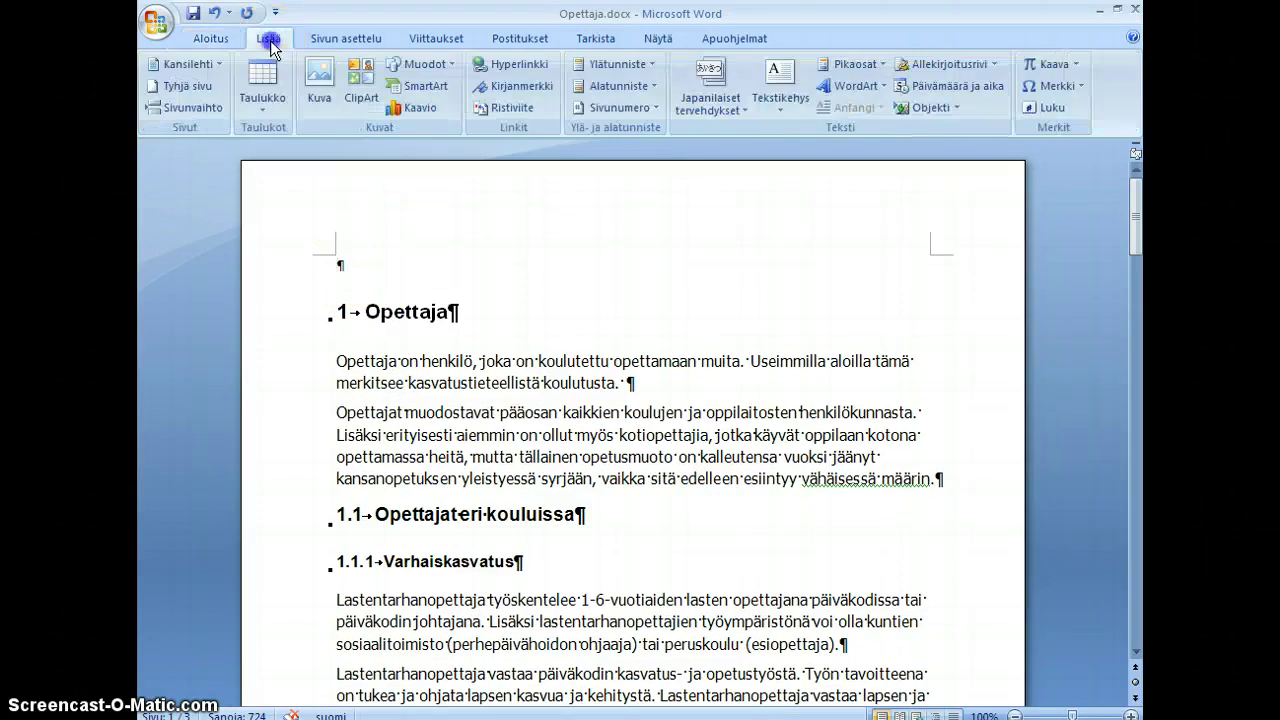
{"action": "left_click", "coordinate": [188, 112]}
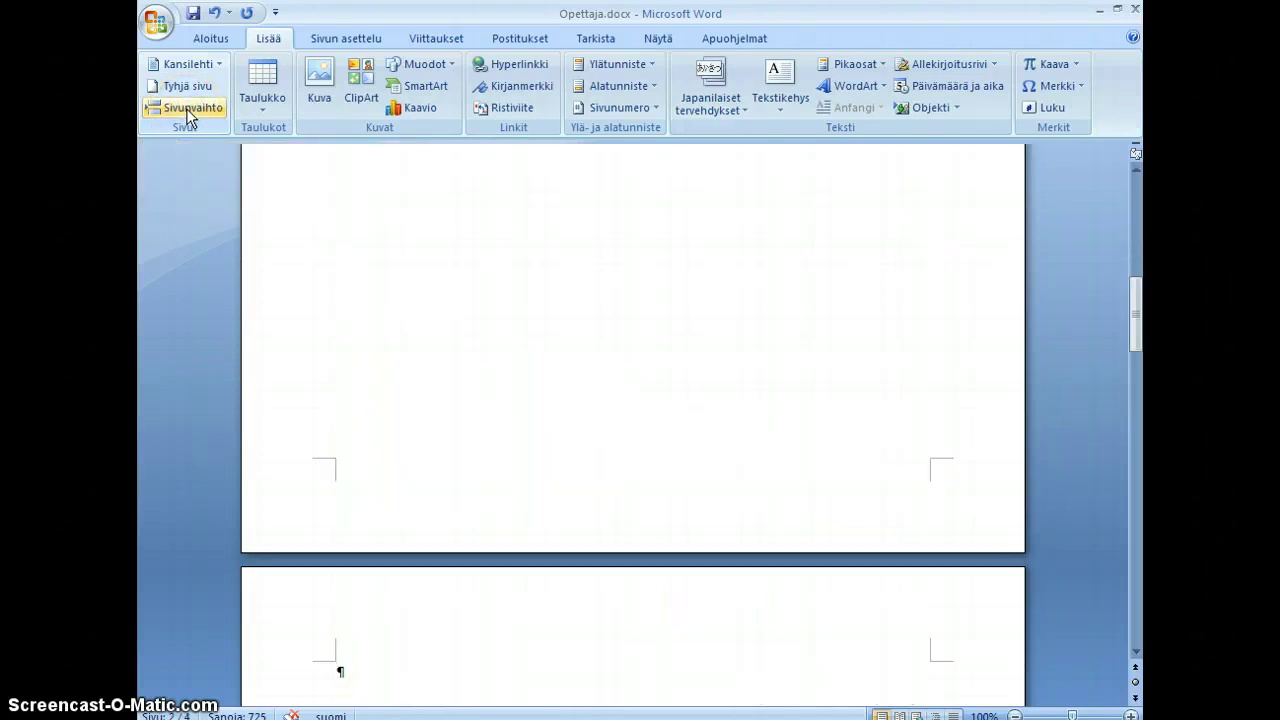
{"action": "left_click_drag", "start_coordinate": [1137, 300], "coordinate": [1137, 195]}
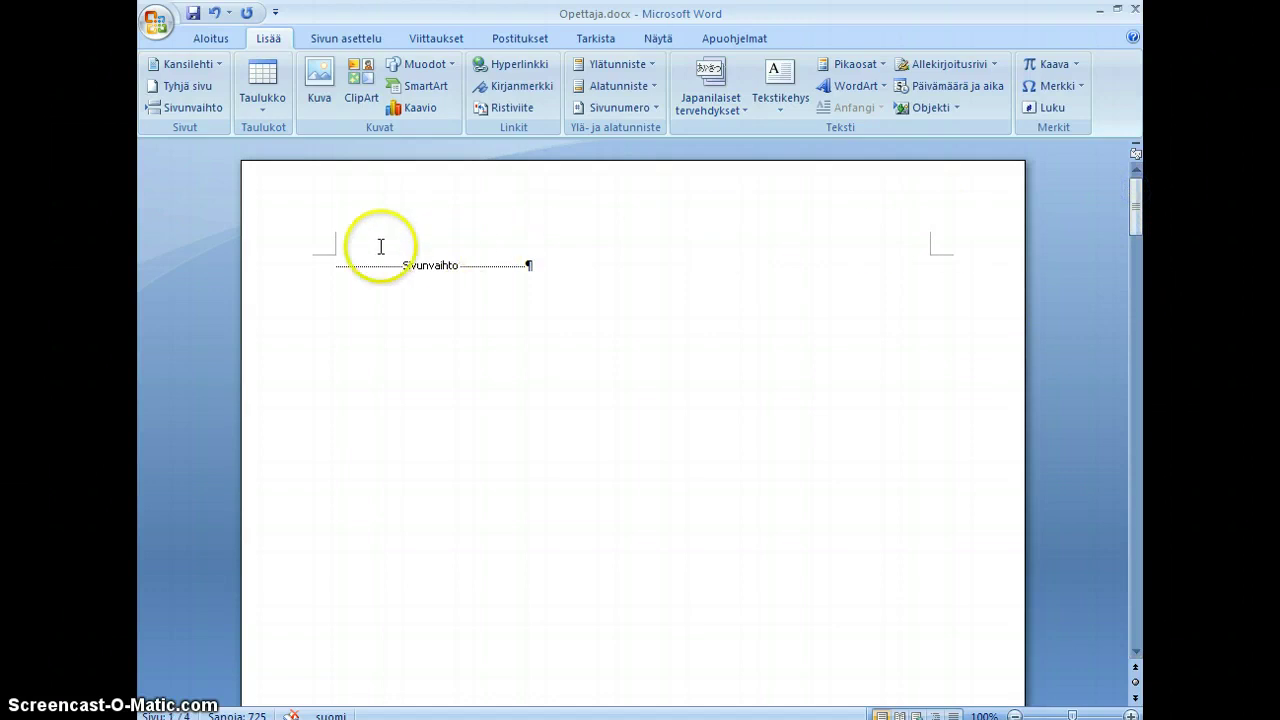
{"action": "left_click", "coordinate": [336, 265]}
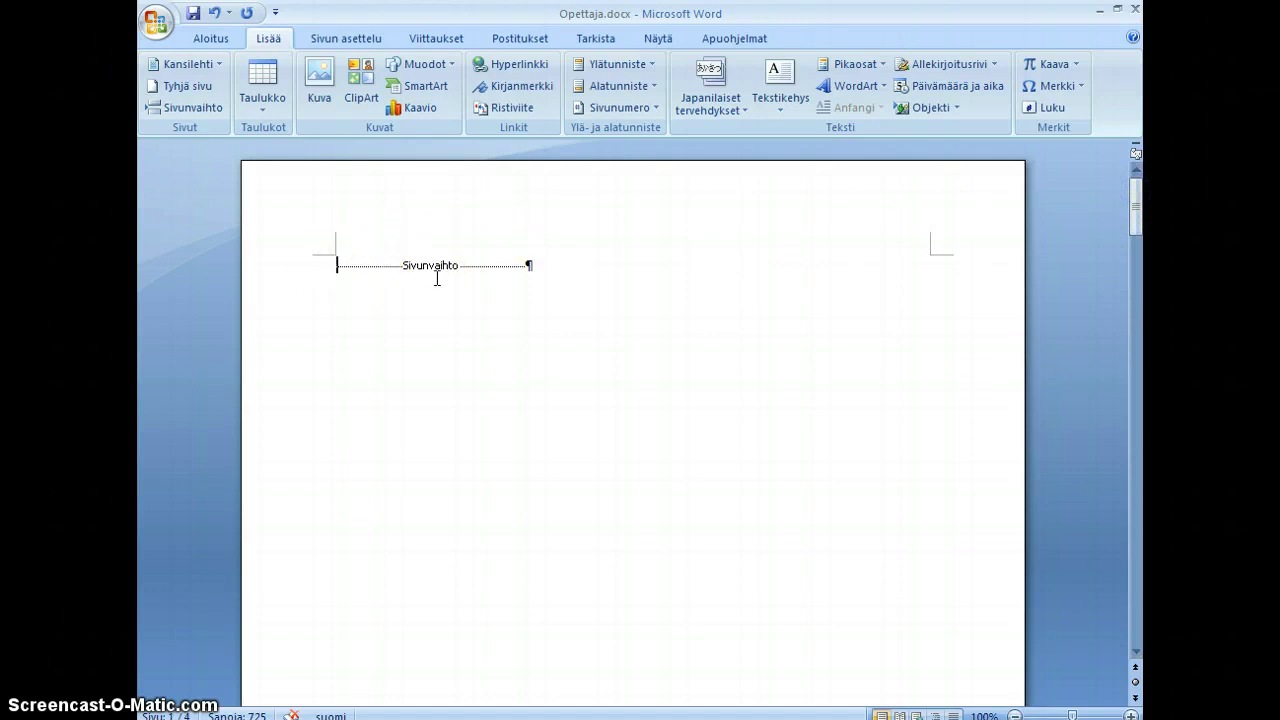
{"action": "key", "text": "Return"}
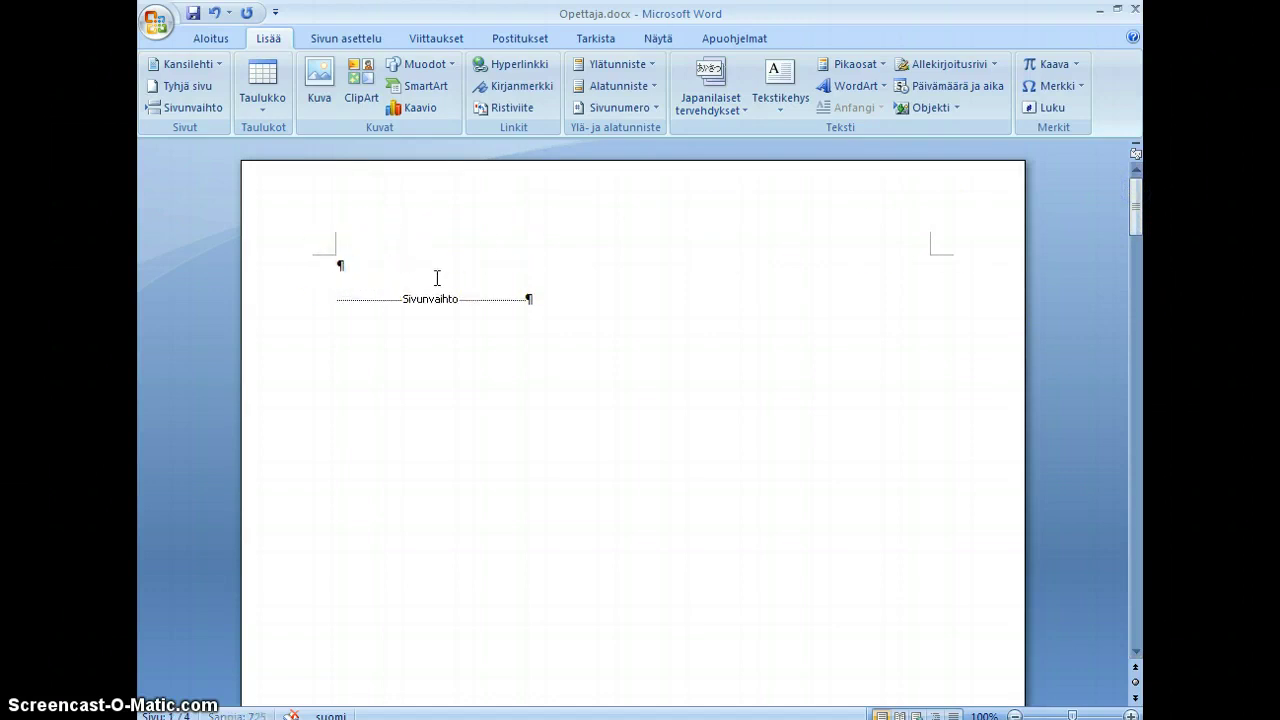
Step: Insert another page break at the start of the first page, before the blank paragraph, and close the Styles list
{"action": "left_click", "coordinate": [343, 300]}
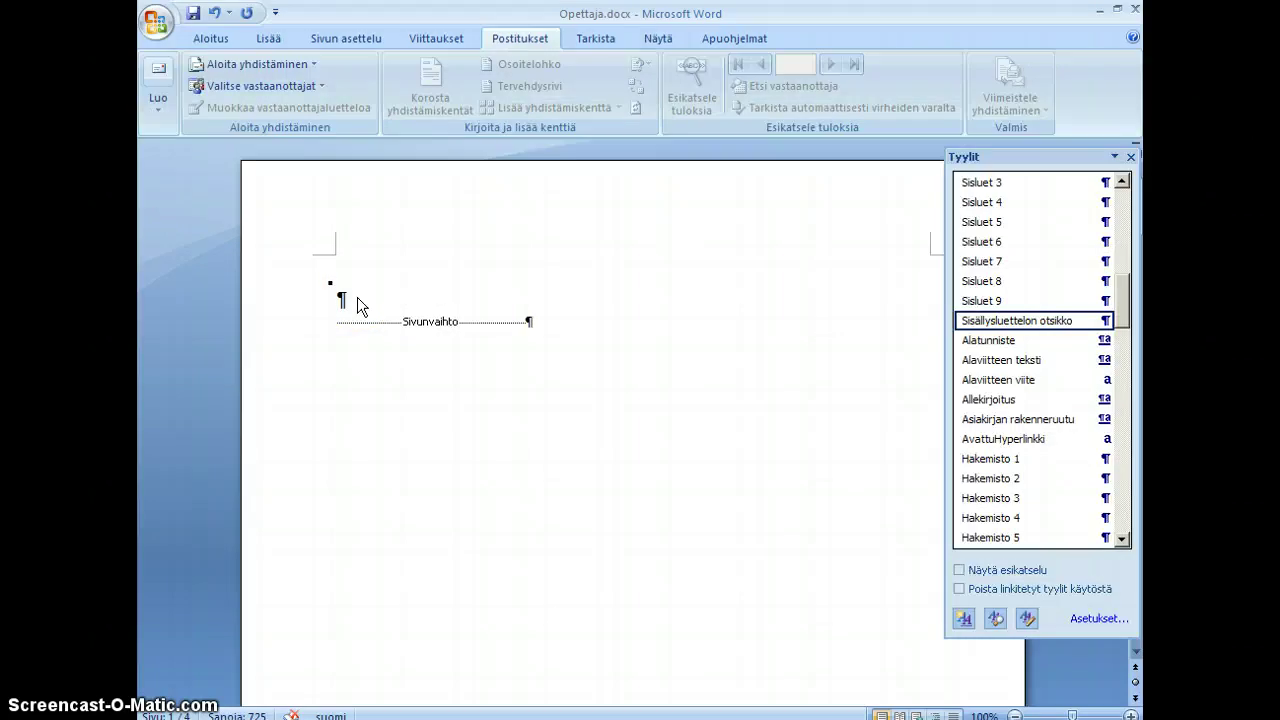
{"action": "left_click", "coordinate": [352, 290]}
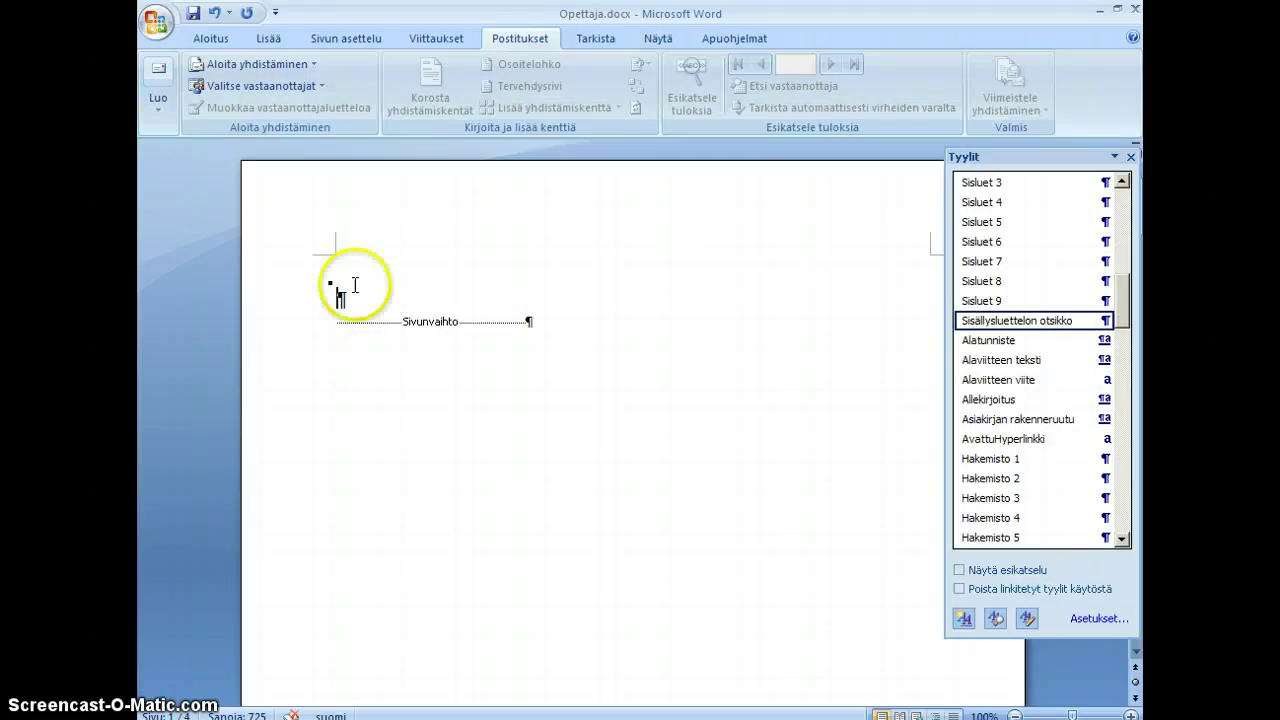
{"action": "left_click", "coordinate": [314, 66]}
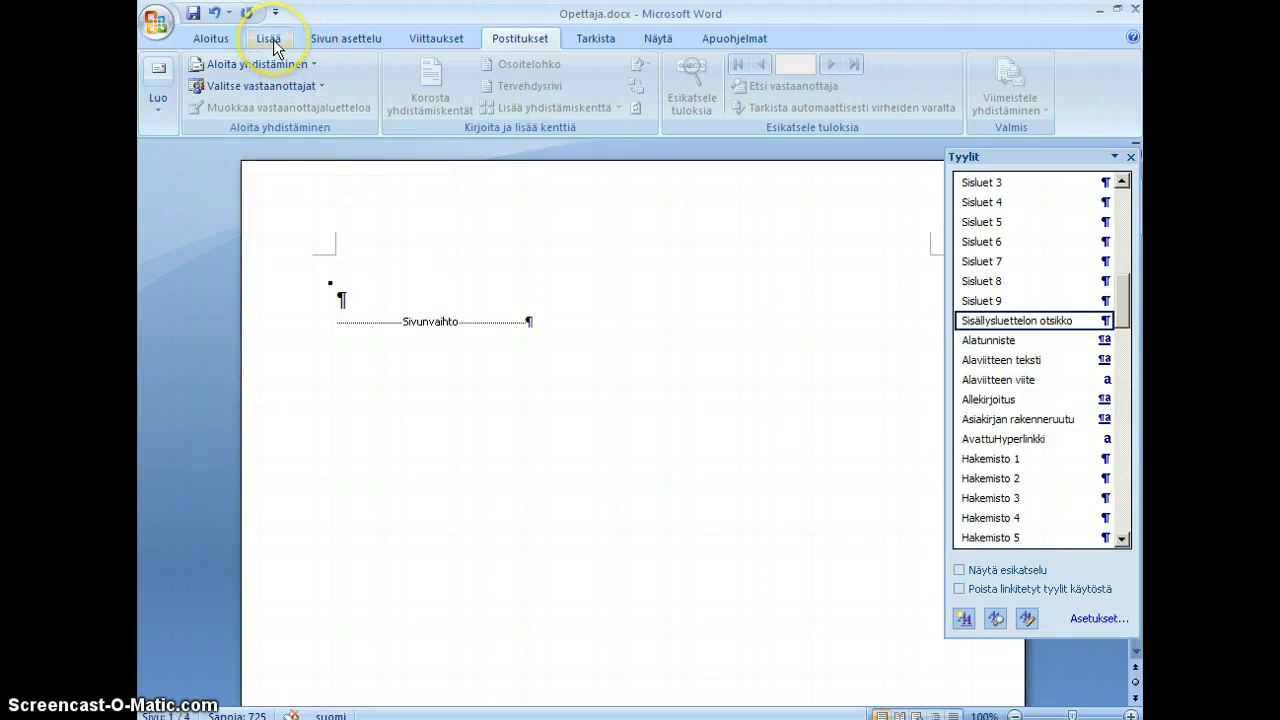
{"action": "left_click", "coordinate": [271, 40]}
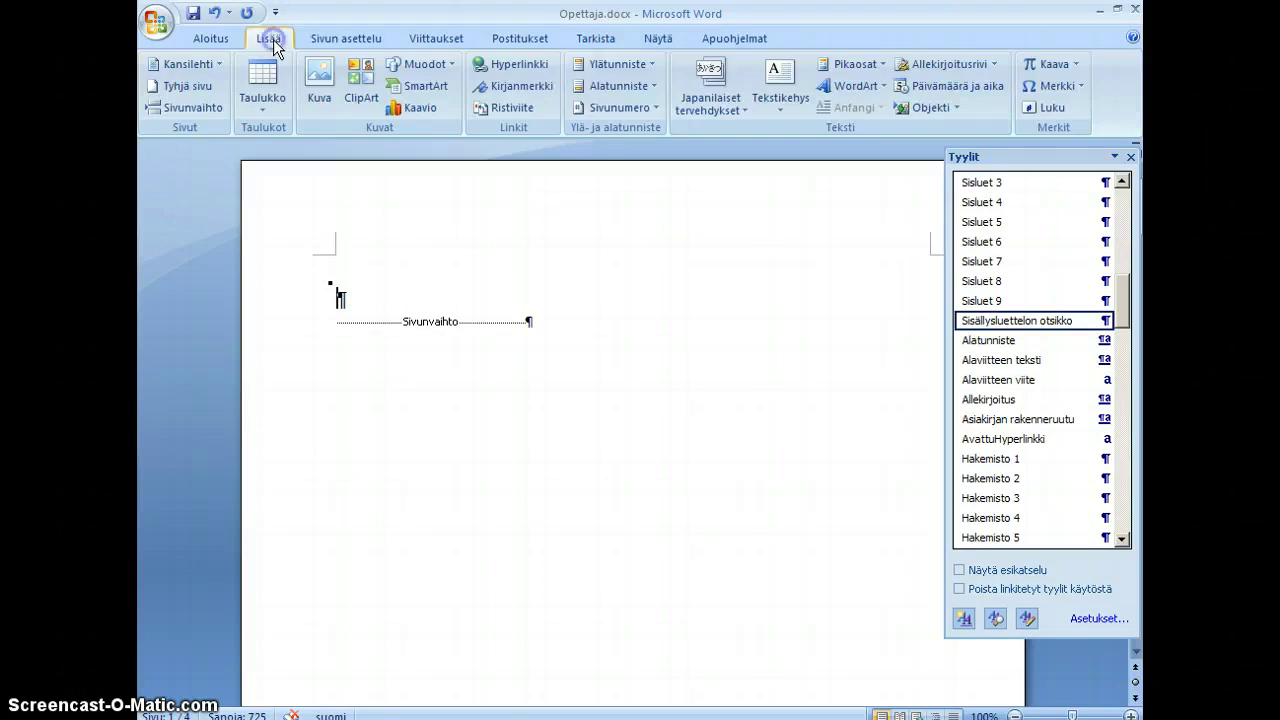
{"action": "left_click", "coordinate": [185, 108]}
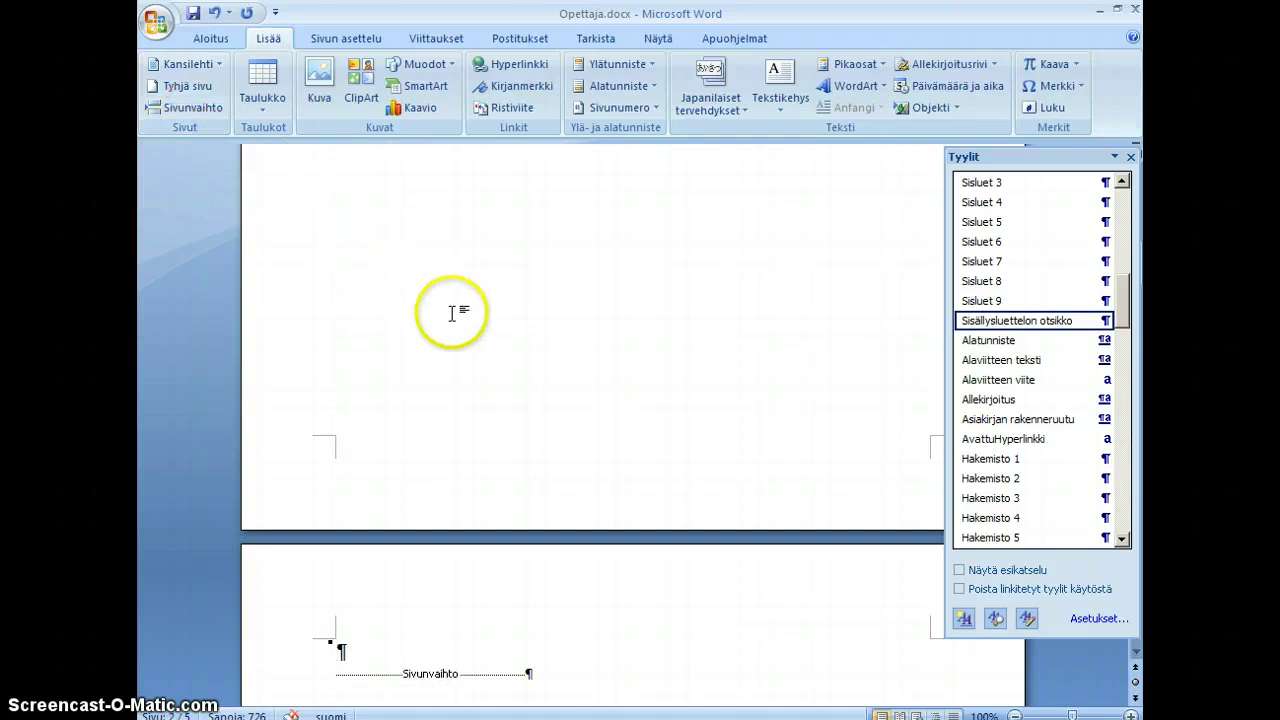
{"action": "left_click", "coordinate": [537, 401]}
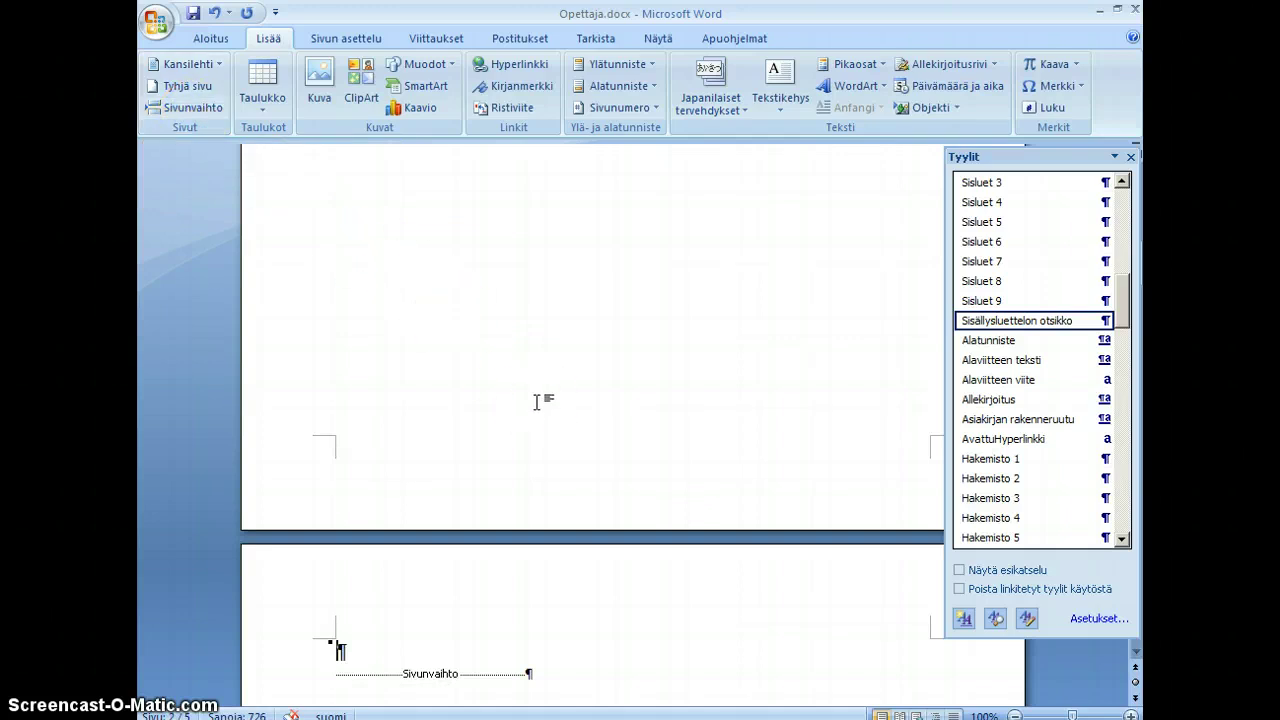
{"action": "left_click", "coordinate": [1130, 157]}
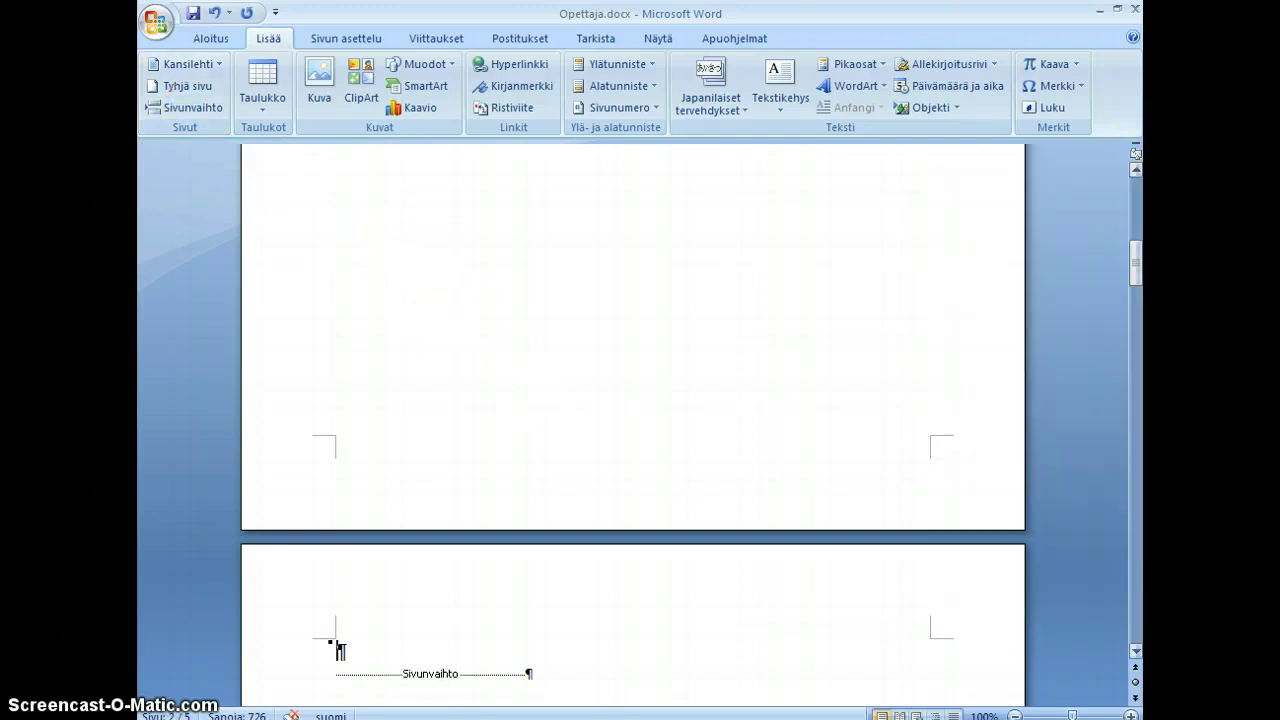
Step: Insert the "Automaattinen taulukko 2" table of contents in the blank paragraph at the start of the second page
{"action": "left_click_drag", "start_coordinate": [1135, 262], "coordinate": [1145, 292]}
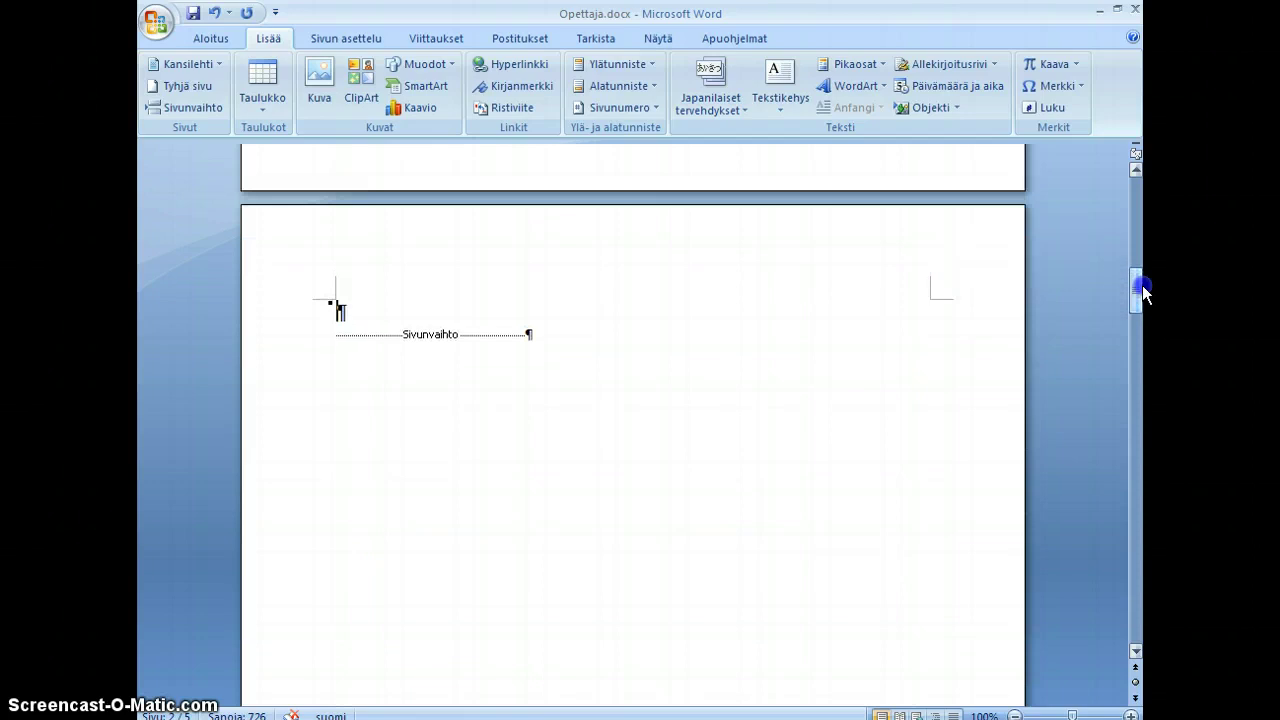
{"action": "left_click", "coordinate": [339, 313]}
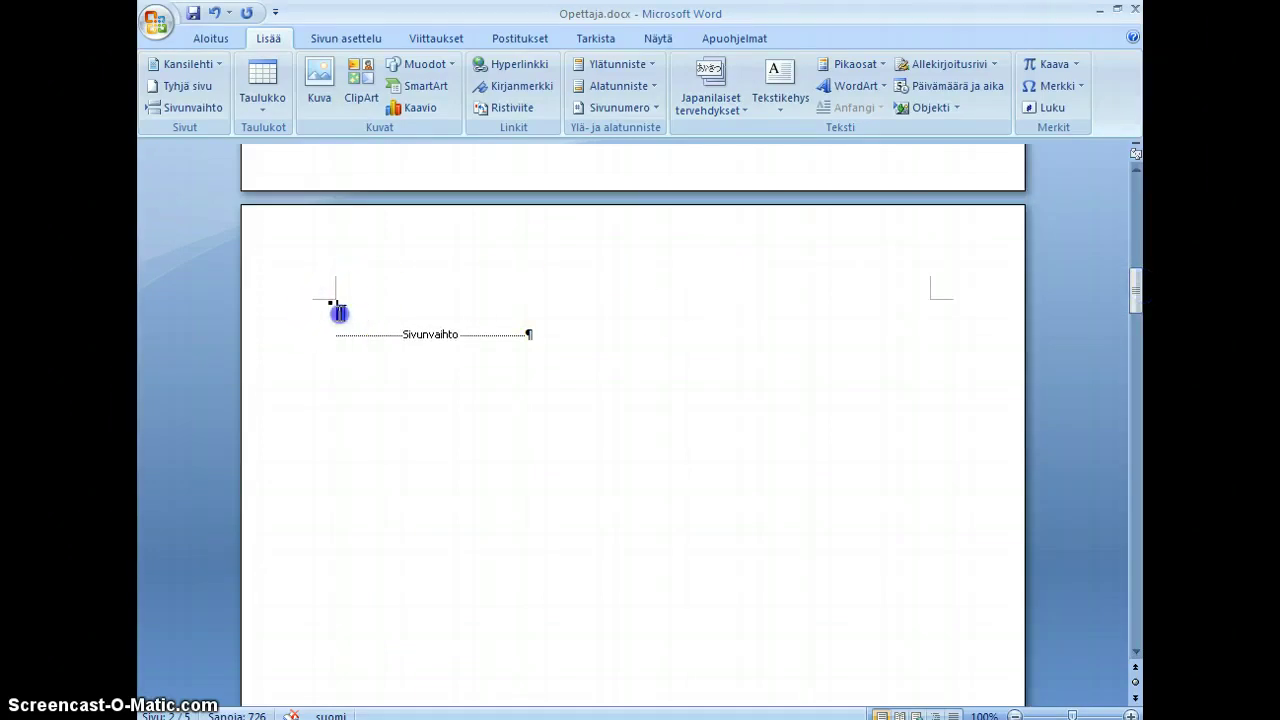
{"action": "left_click", "coordinate": [443, 39]}
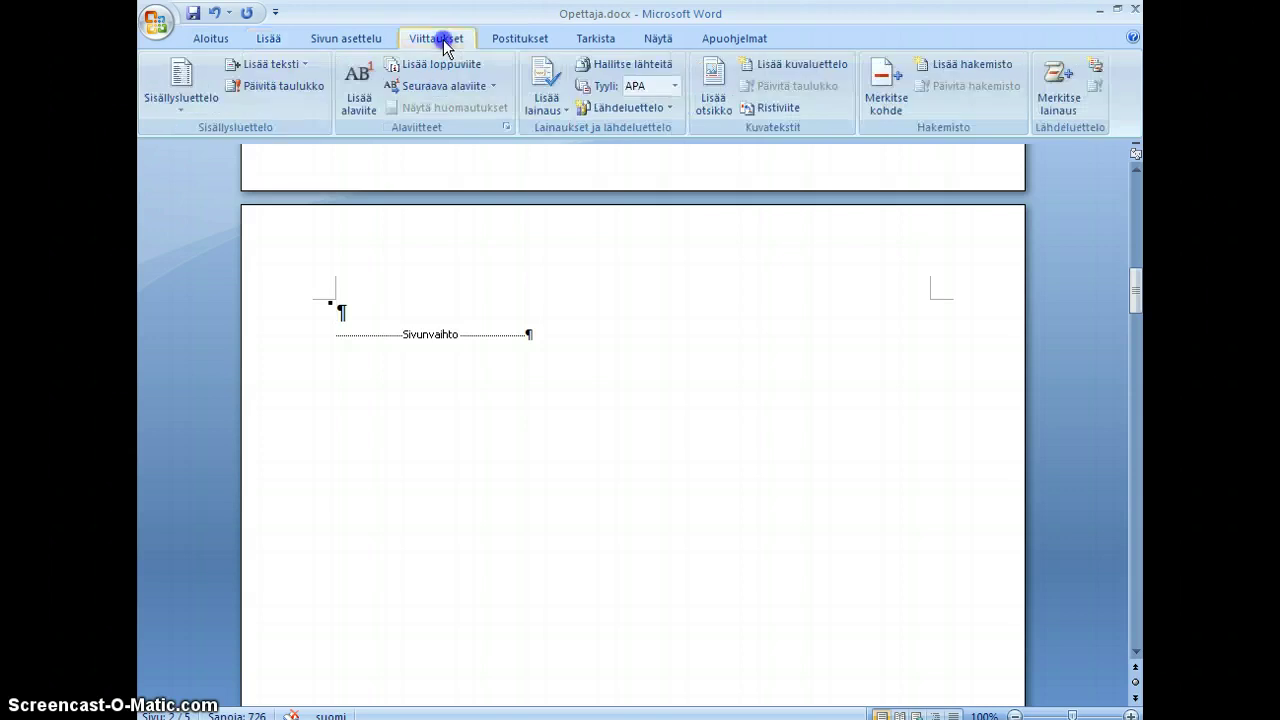
{"action": "left_click", "coordinate": [187, 108]}
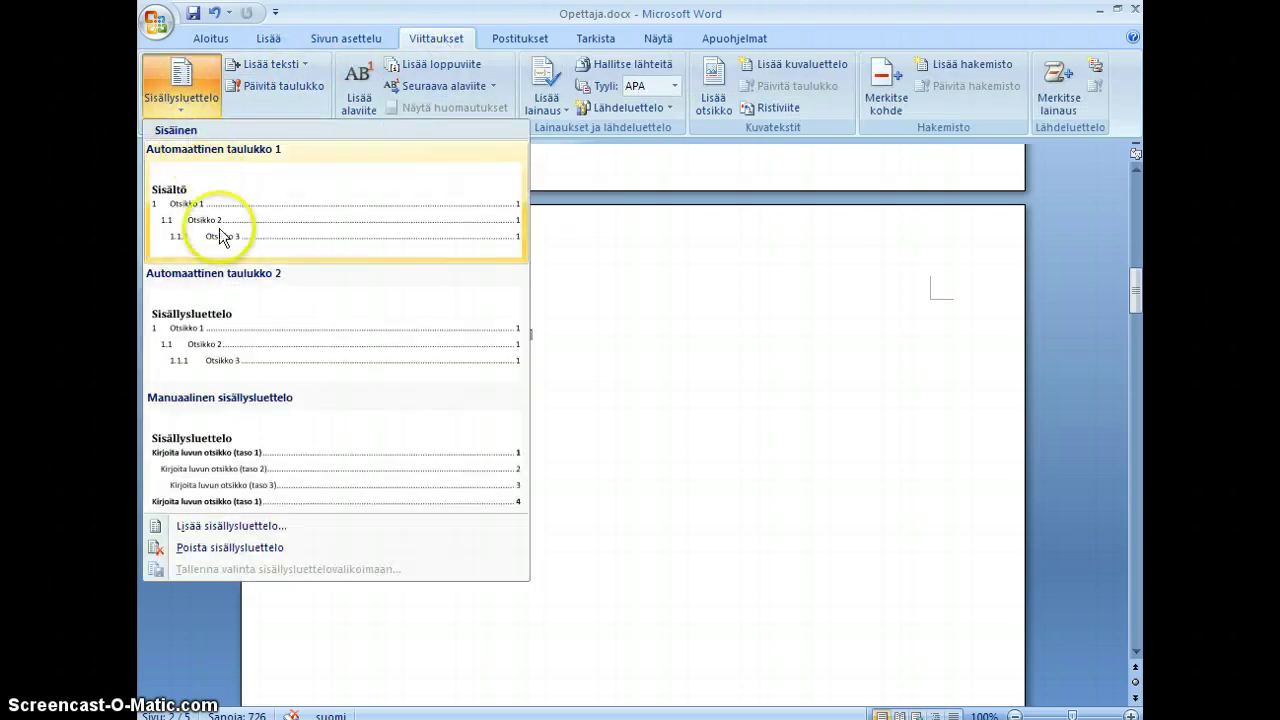
{"action": "left_click", "coordinate": [235, 344]}
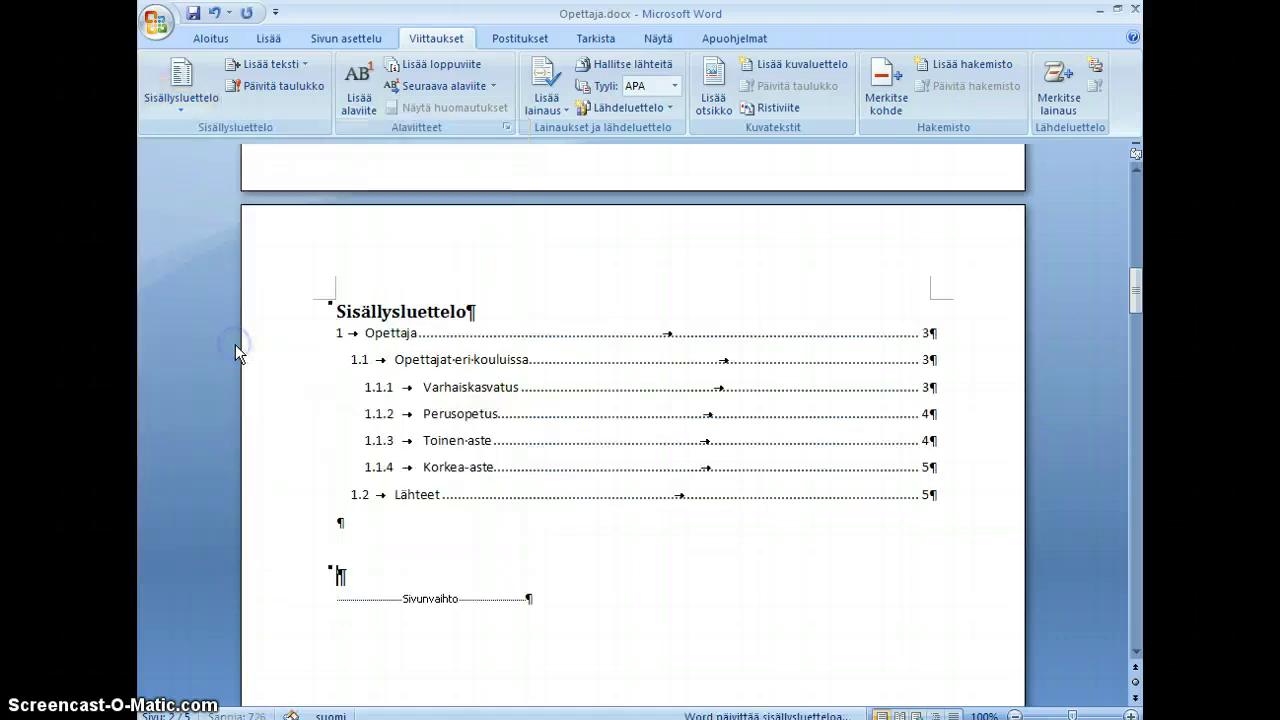
{"action": "key", "text": "alt+p"}
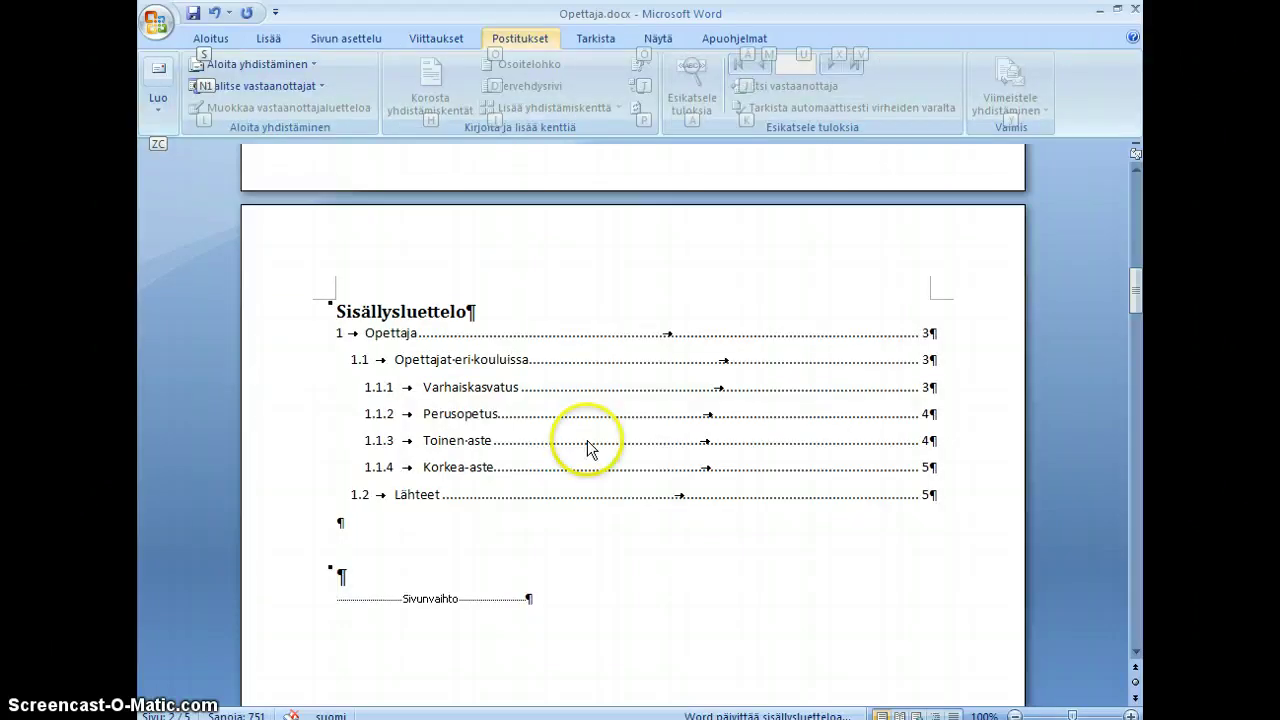
Step: Modify the "Sisällysluettelon otsikko" style of the table of contents title to use the Tahoma font and the automatic colour
{"action": "left_click", "coordinate": [546, 318]}
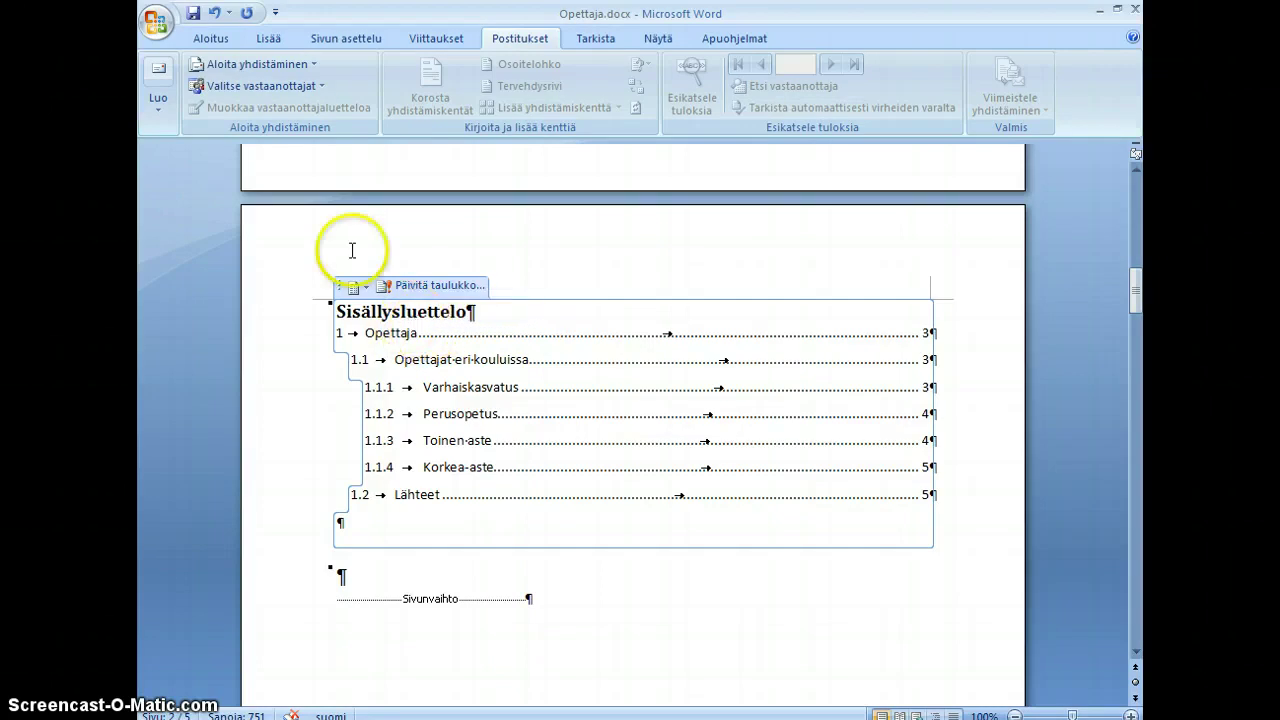
{"action": "left_click", "coordinate": [212, 40]}
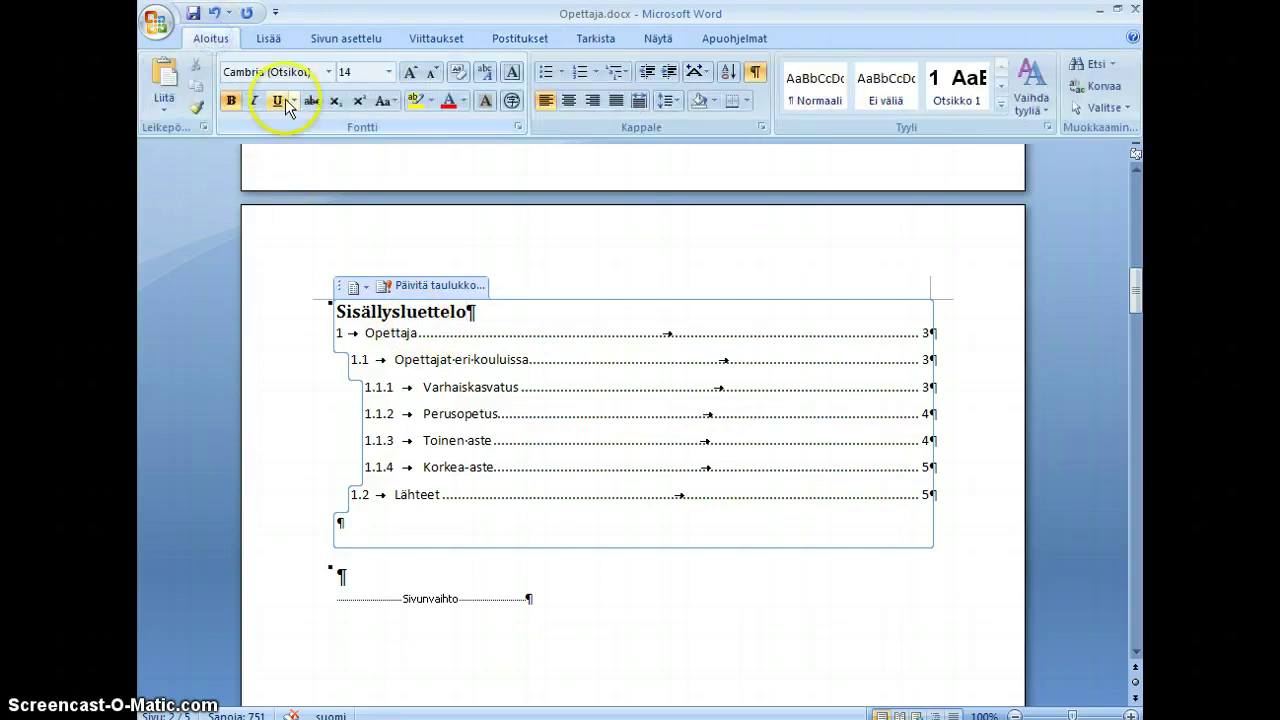
{"action": "left_click", "coordinate": [1047, 128]}
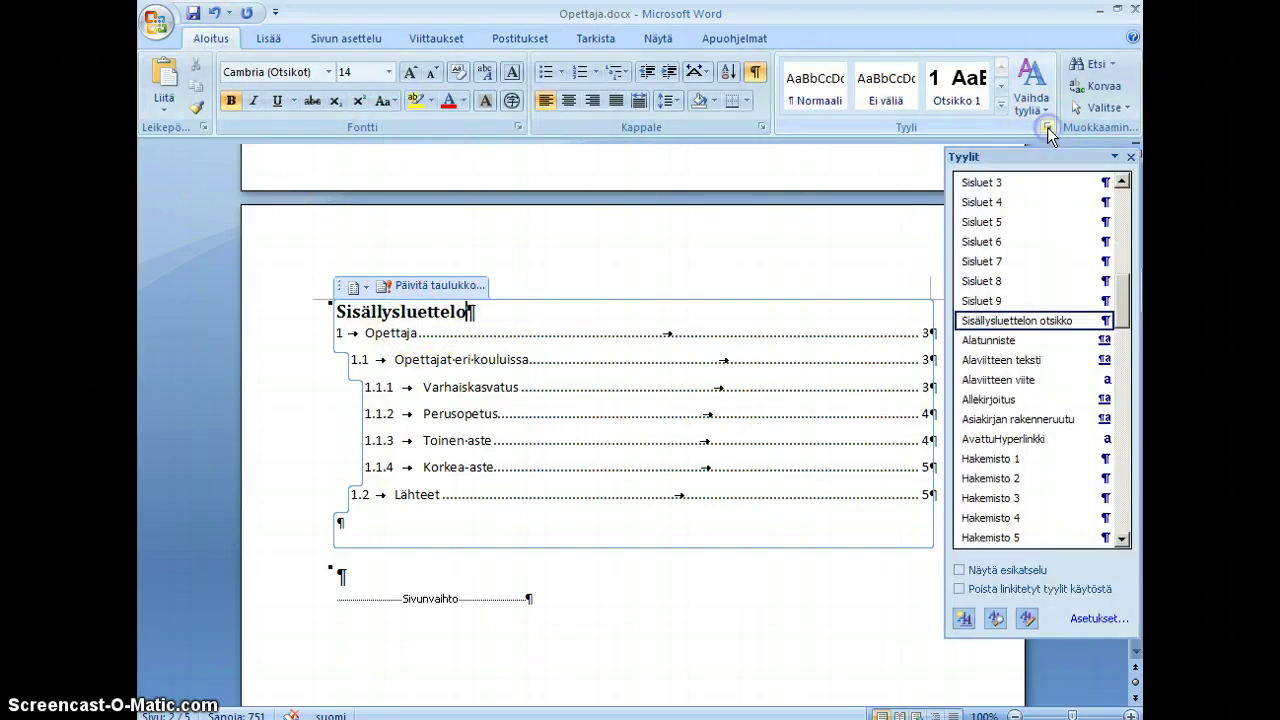
{"action": "left_click", "coordinate": [1104, 321]}
{"action": "left_click", "coordinate": [858, 366]}
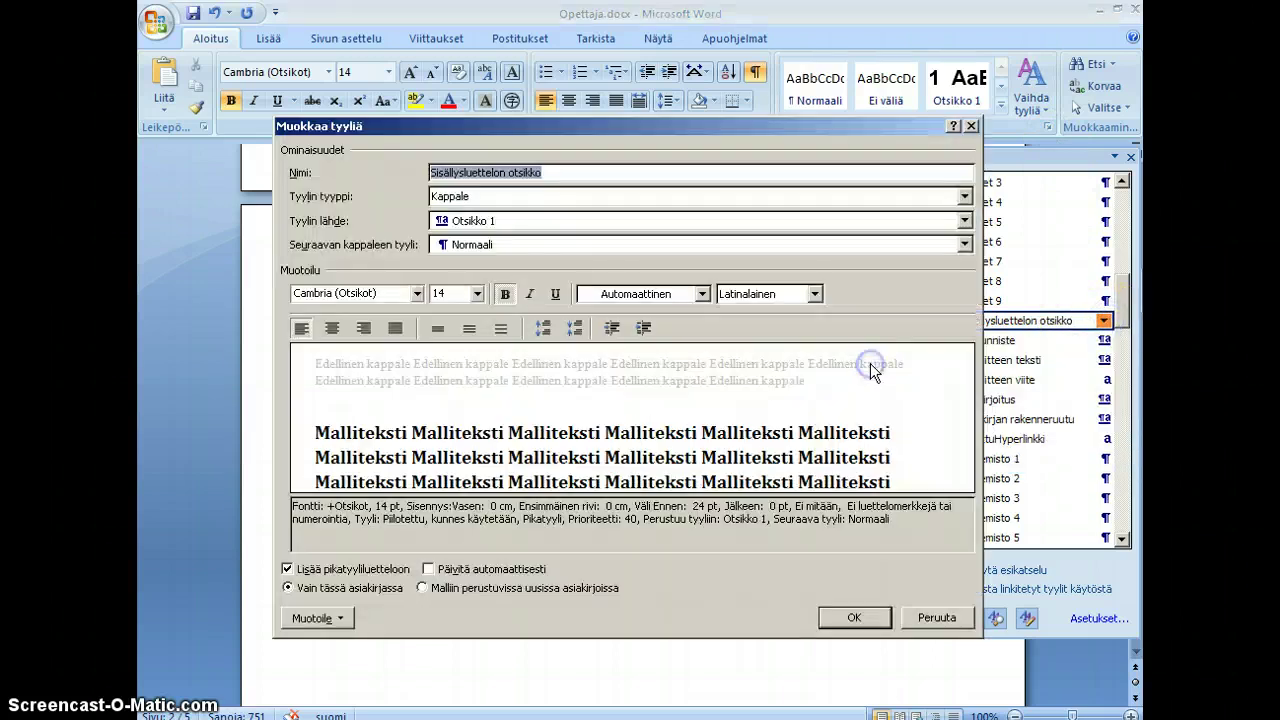
{"action": "left_click", "coordinate": [419, 295]}
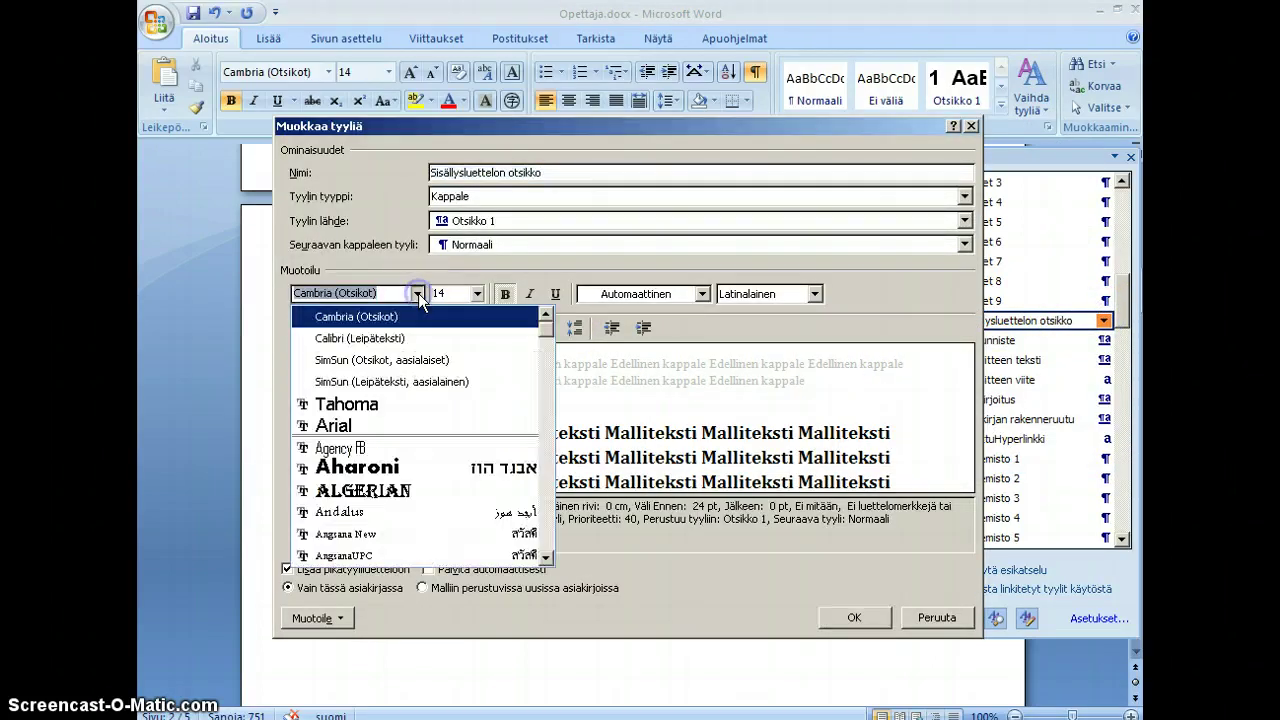
{"action": "left_click", "coordinate": [406, 403]}
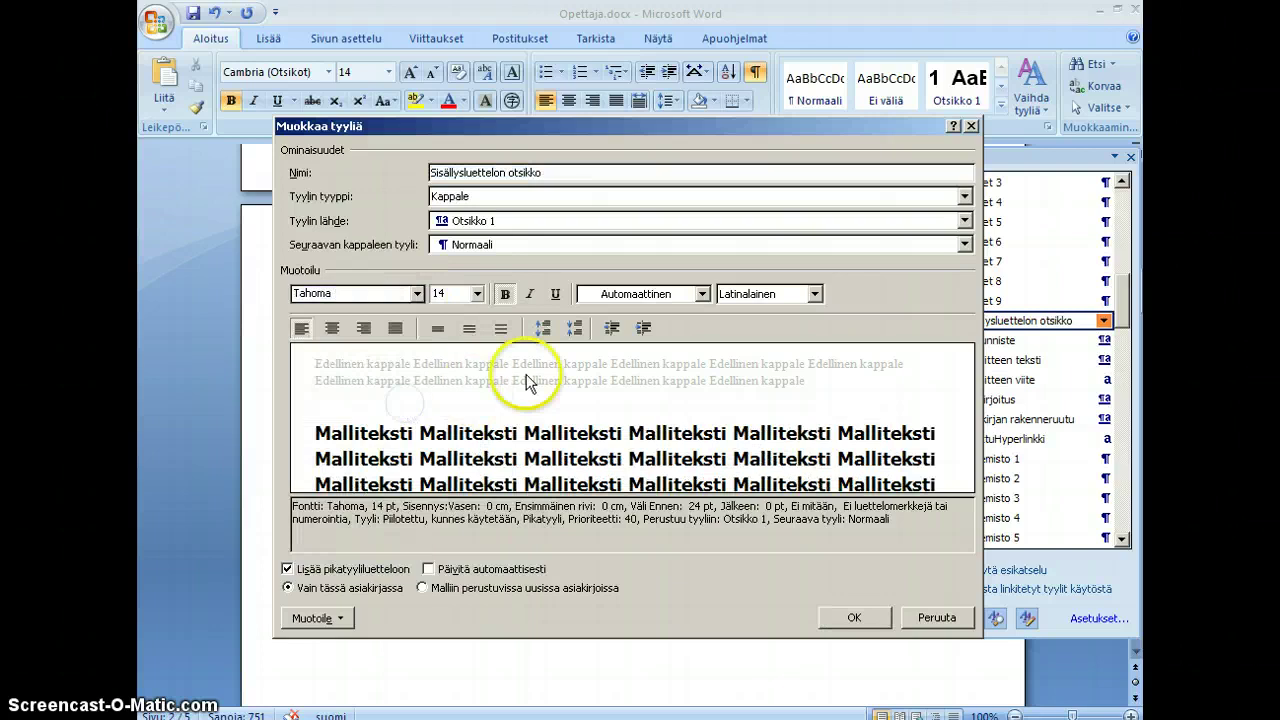
{"action": "left_click", "coordinate": [704, 294]}
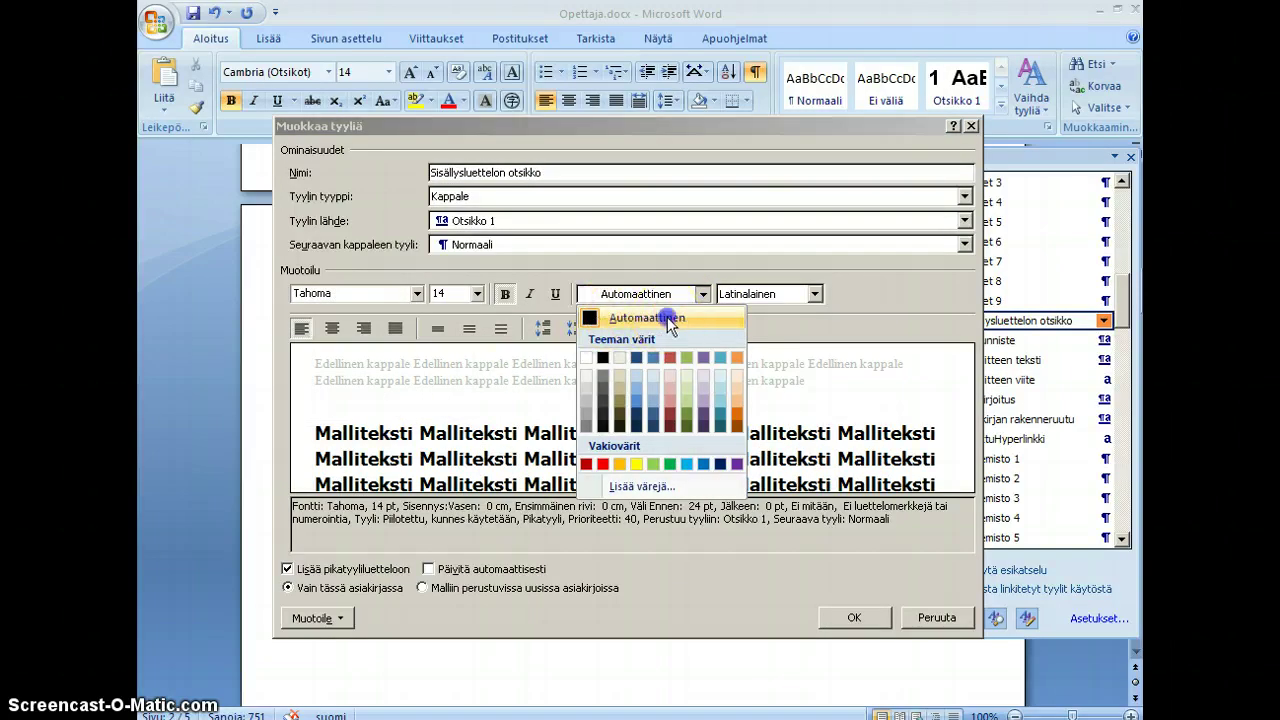
{"action": "left_click", "coordinate": [667, 317]}
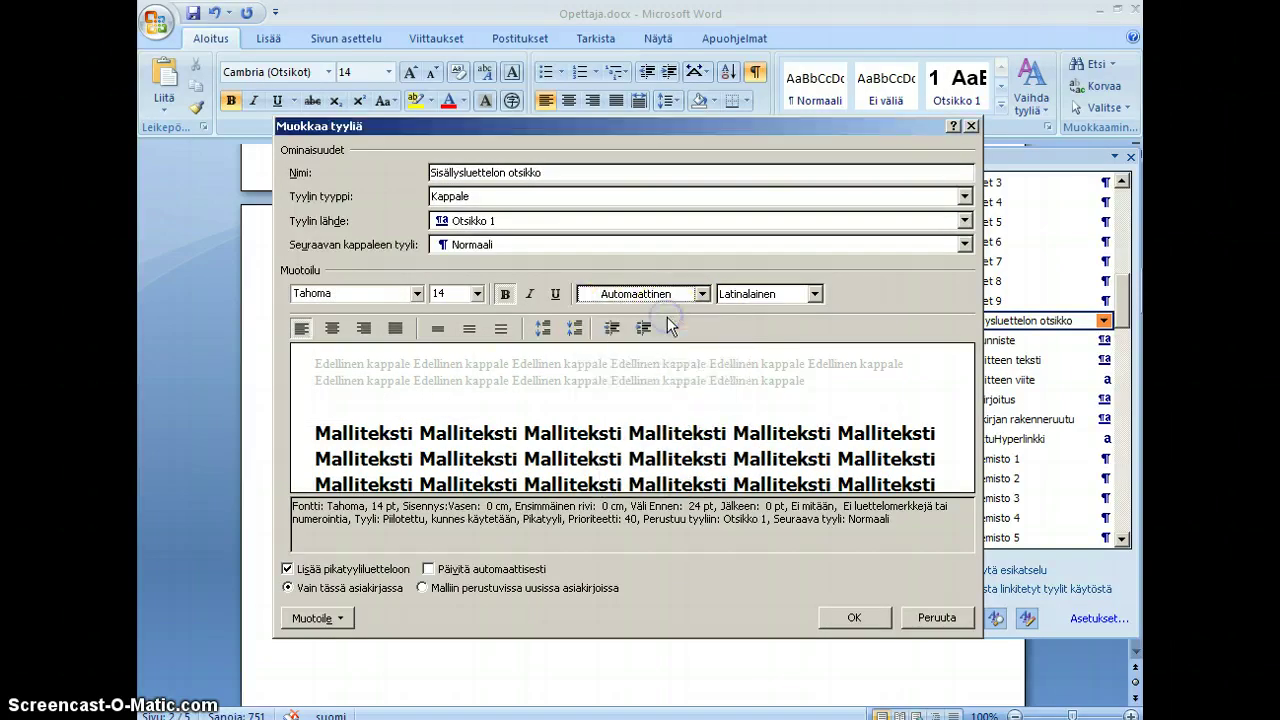
{"action": "left_click", "coordinate": [857, 618]}
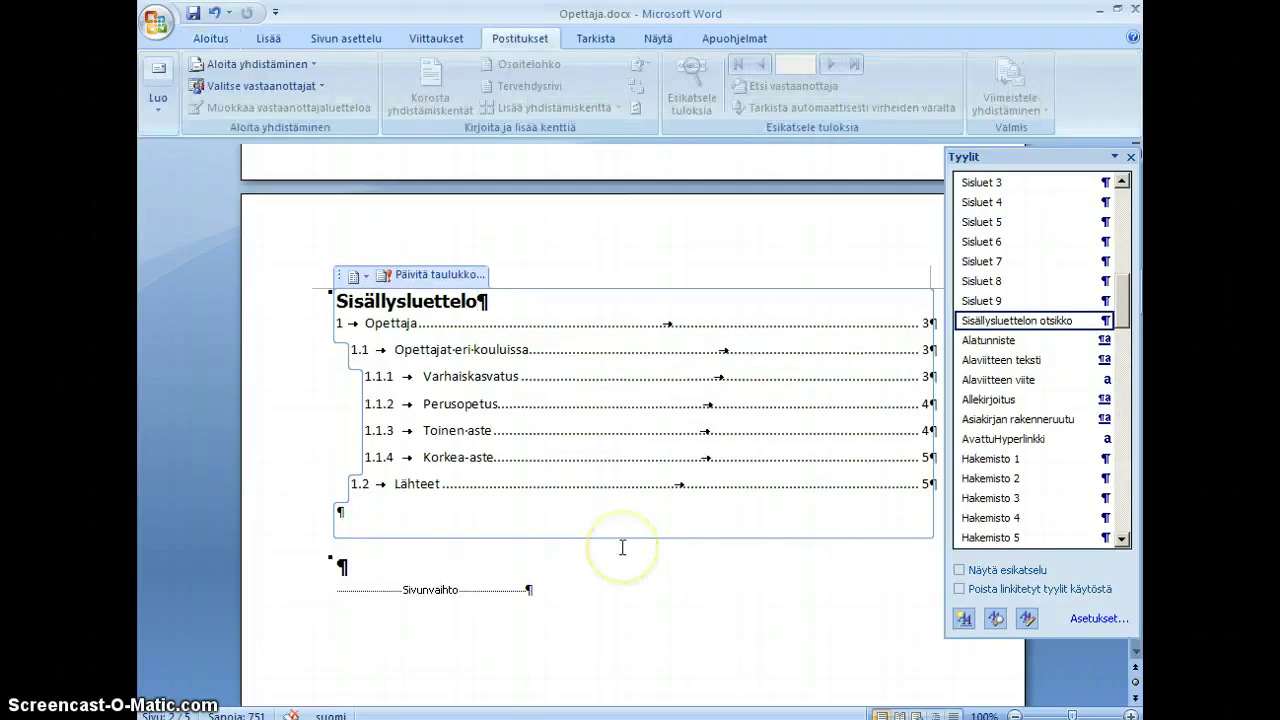
Step: Switch to Internet Explorer to examine the title page model in Ohjeisto_opinnnäytetyön_kirjoittajalle.pdf and return to the Word document's first page
{"action": "key", "text": "alt+Tab"}
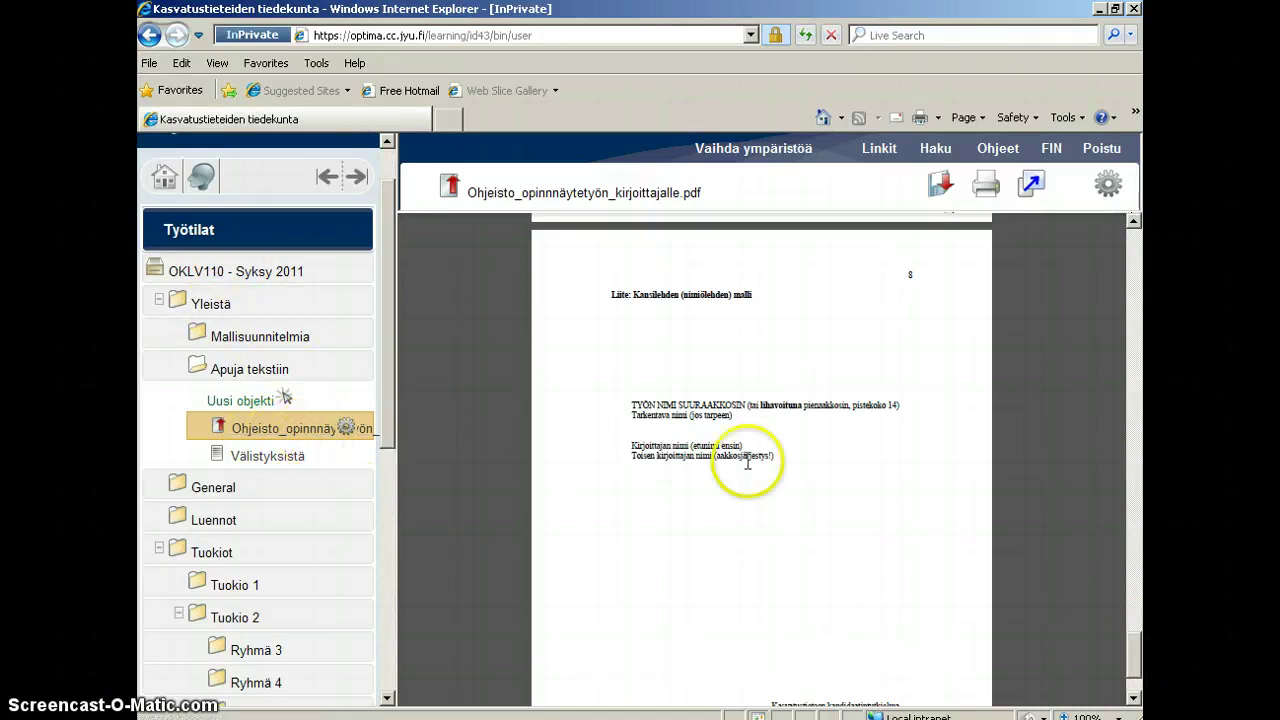
{"action": "mouse_move", "coordinate": [1137, 651]}
{"action": "left_mouse_down"}
{"action": "mouse_move", "coordinate": [1141, 675]}
{"action": "mouse_move", "coordinate": [1140, 663]}
{"action": "left_mouse_up"}
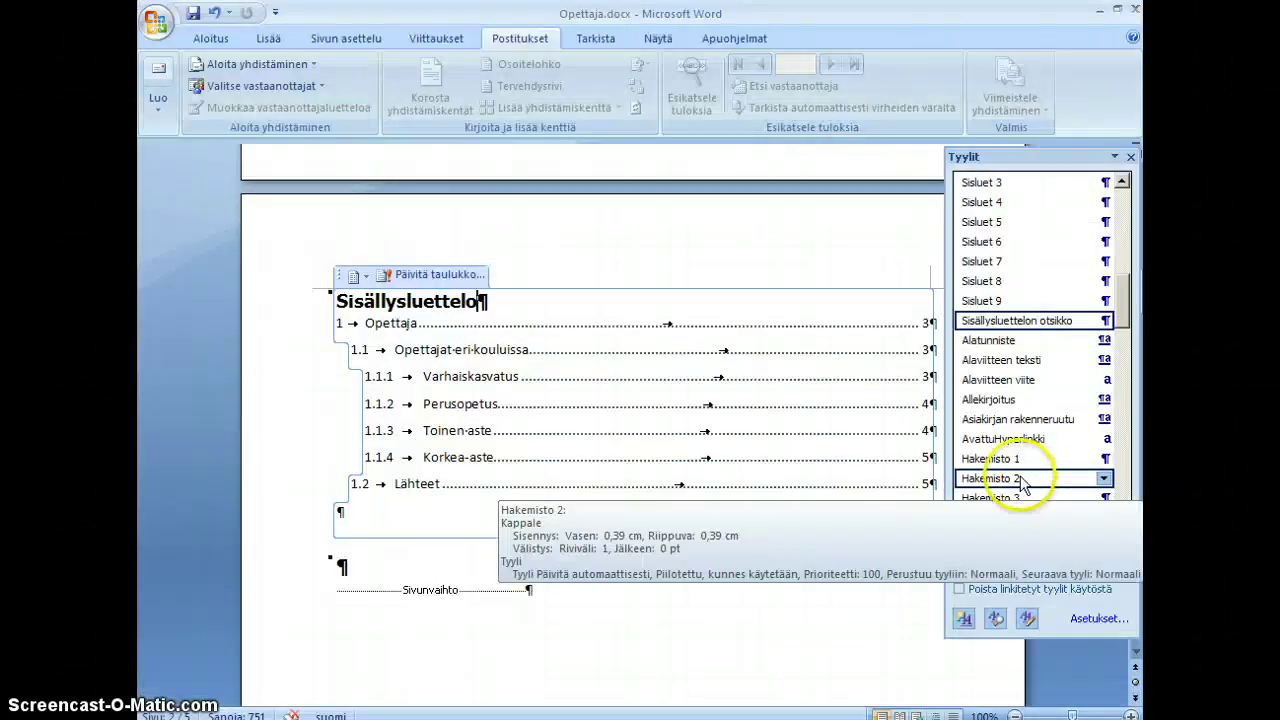
{"action": "scroll", "coordinate": [572, 443], "scroll_direction": "up", "scroll_amount": 10}
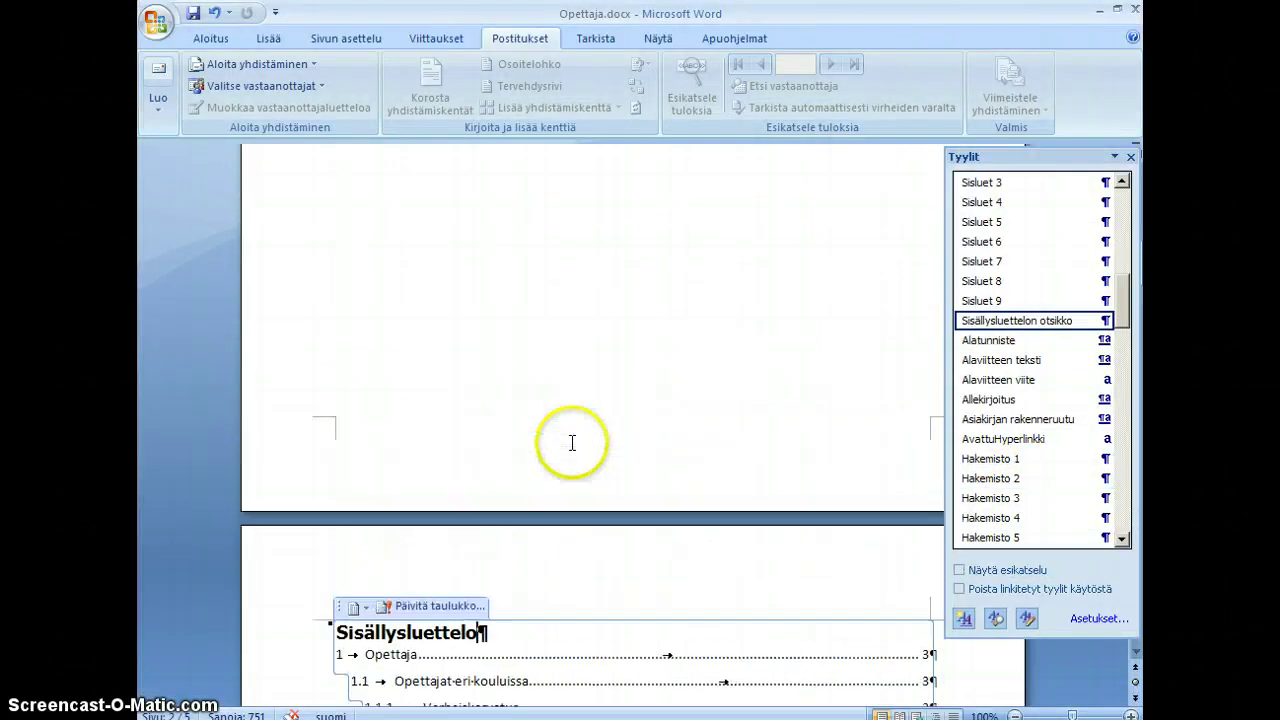
Step: Add the lines "Opettaja", "OKLV110-harjoitus" and "Etunimi Sukunimi" as separate paragraphs above the page break on the first page
{"action": "scroll", "coordinate": [572, 443], "scroll_direction": "up", "scroll_amount": 2}
{"action": "left_click", "coordinate": [451, 351]}
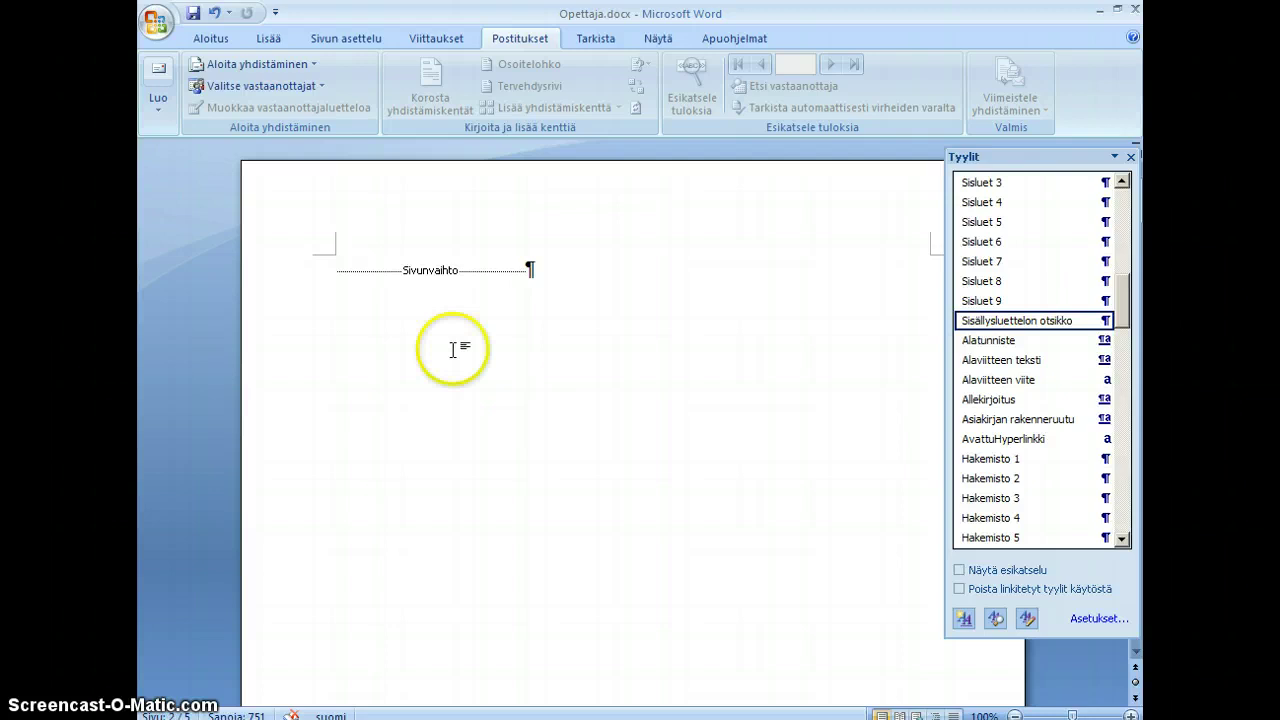
{"action": "left_click", "coordinate": [441, 321]}
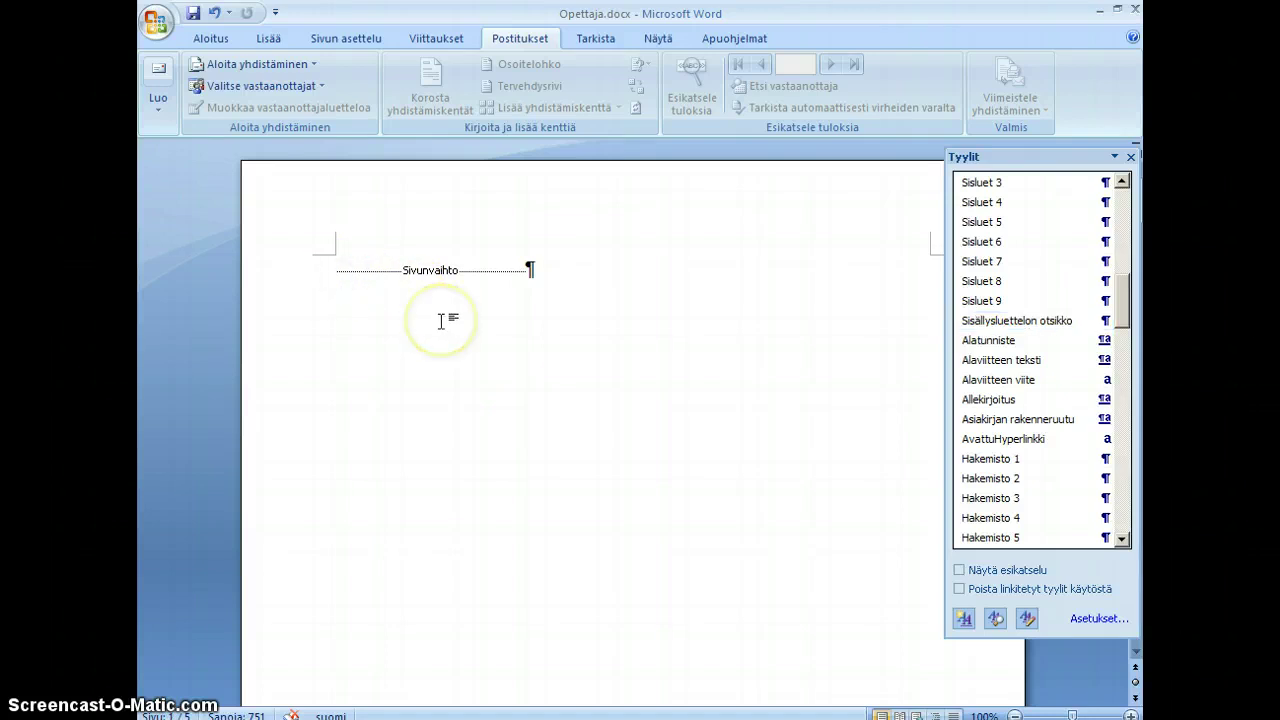
{"action": "key", "text": "Return"}
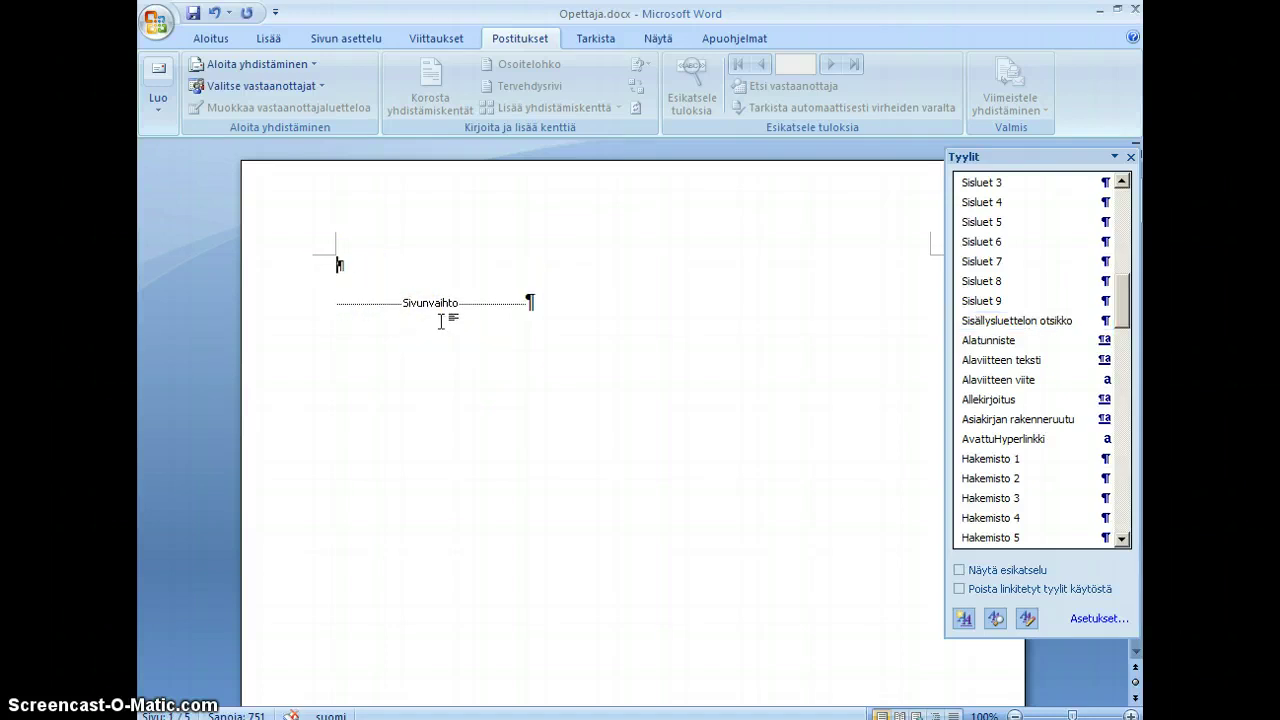
{"action": "type", "text": "Opettaja"}
{"action": "key", "text": "Return"}
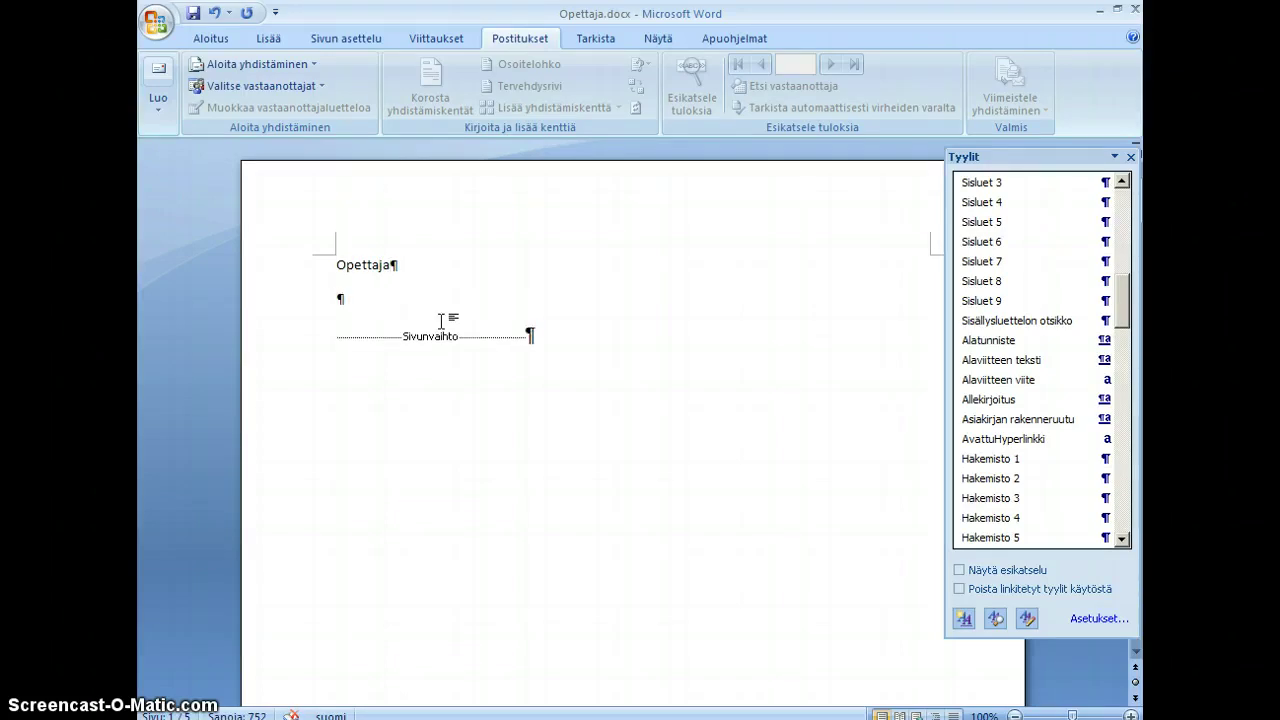
{"action": "type", "text": "OKLV110-harjoitus"}
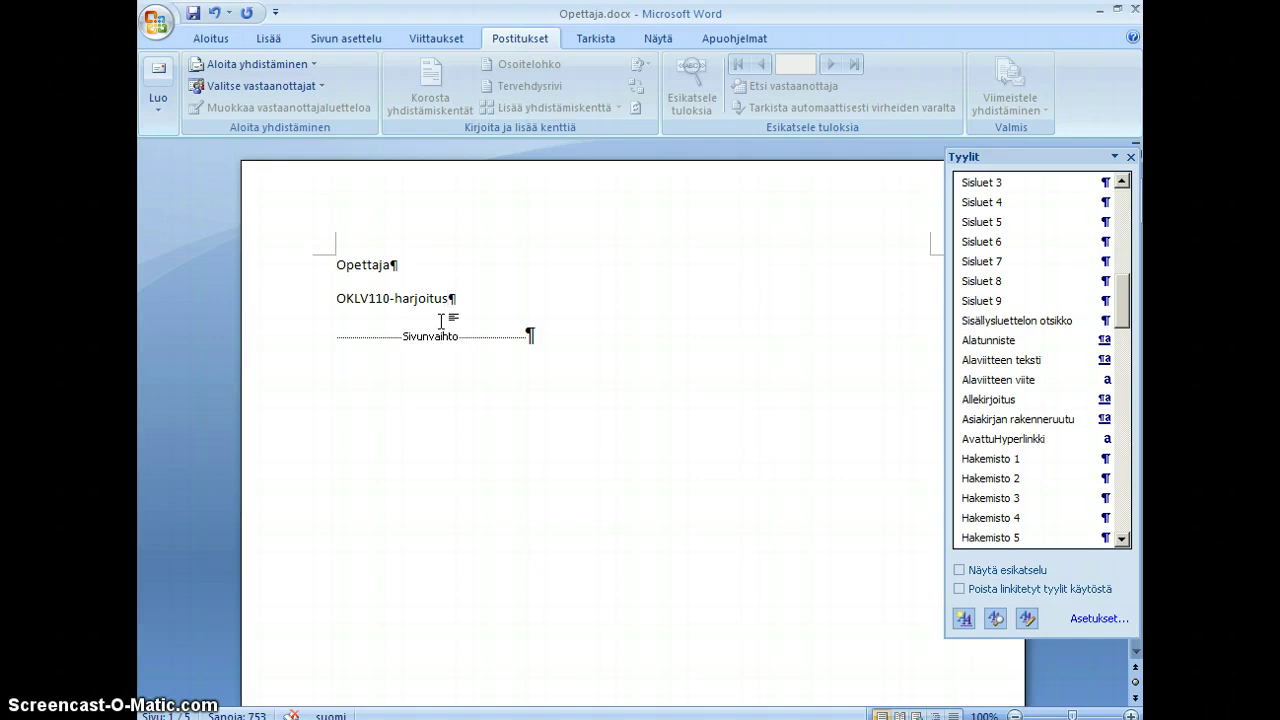
{"action": "key", "text": "Return"}
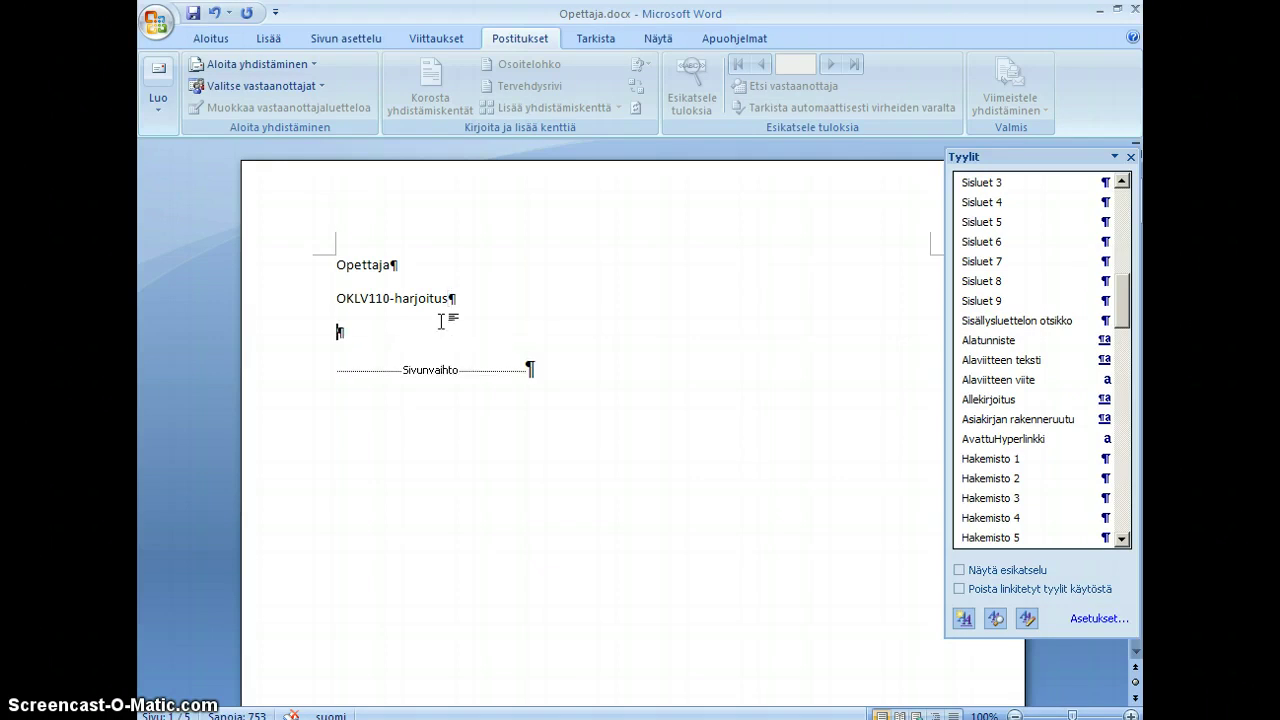
{"action": "type", "text": "Etunimi Sukunimi"}
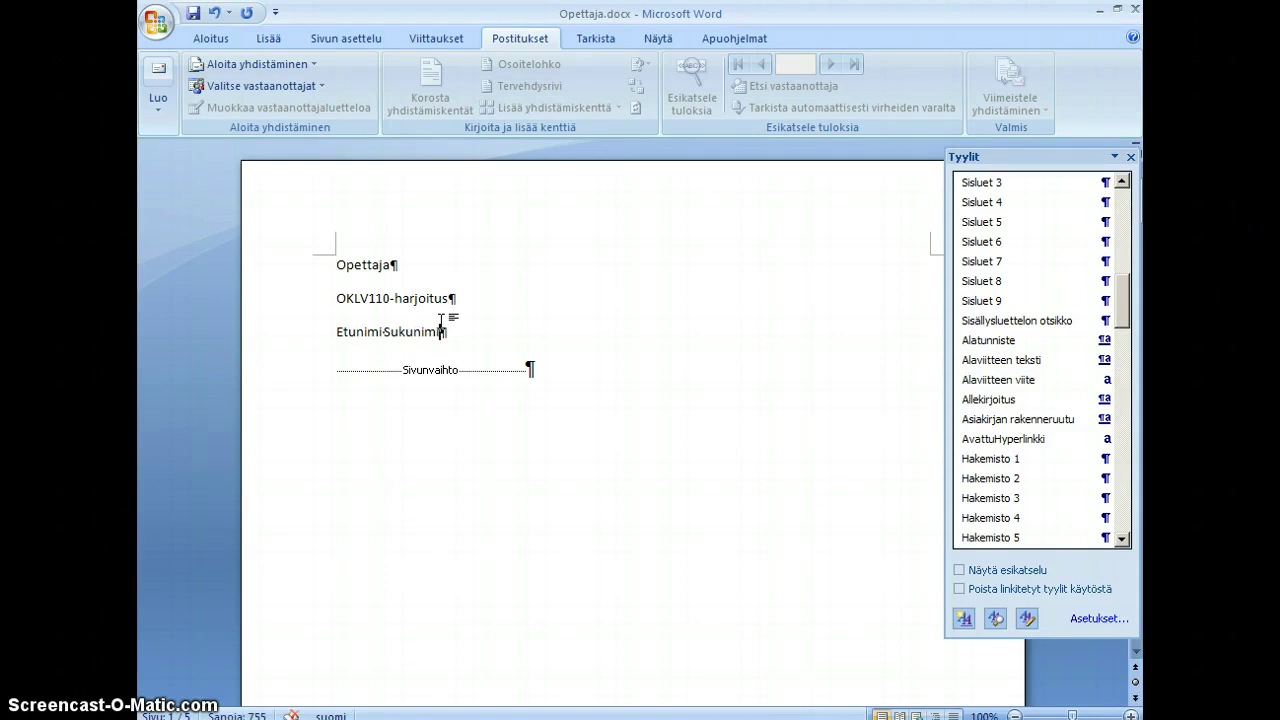
Step: Start a new style named "Kansilehden otsikko" from the "Opettaja" line and set its font to Arial, size 12
{"action": "left_click", "coordinate": [338, 266]}
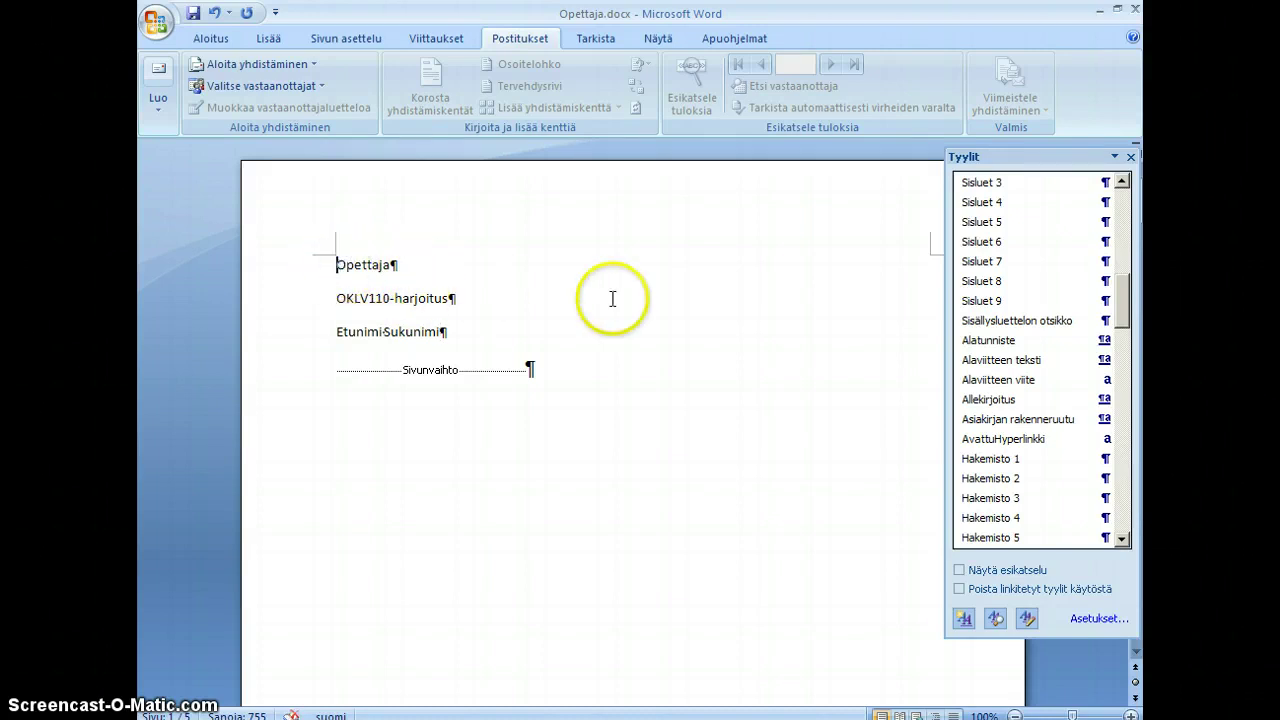
{"action": "left_click_drag", "start_coordinate": [1120, 300], "coordinate": [1137, 177]}
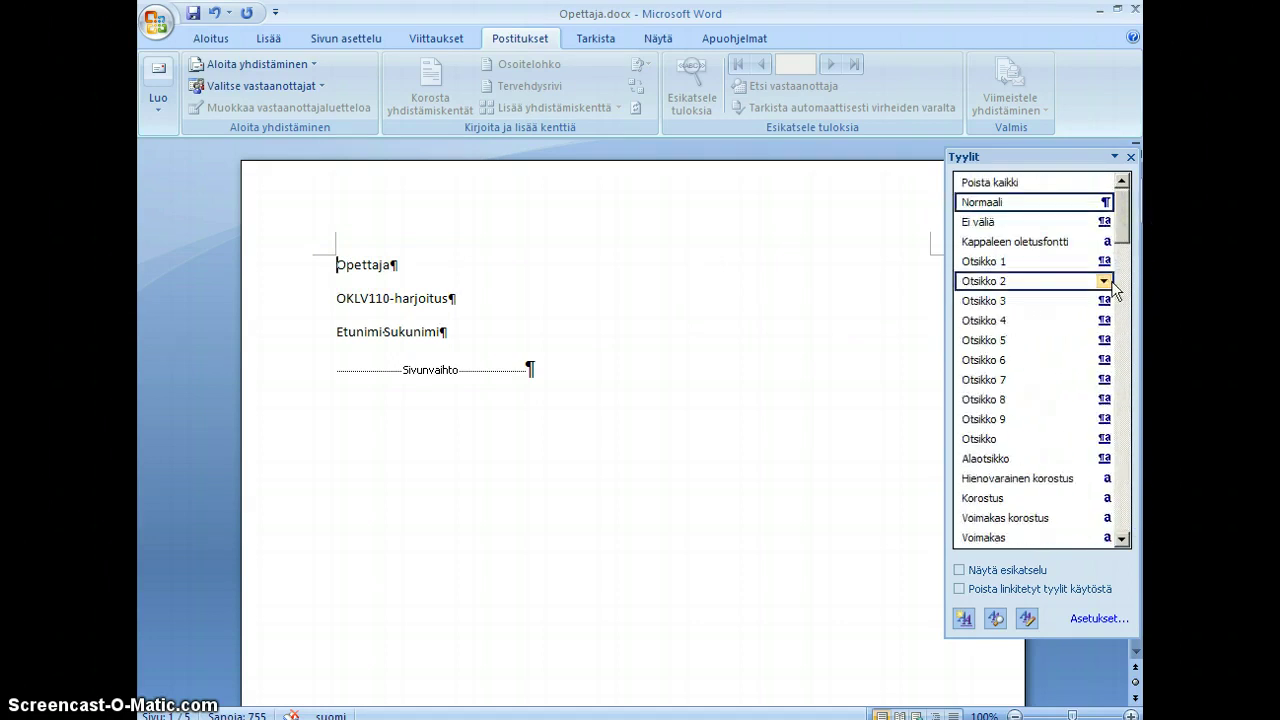
{"action": "left_click", "coordinate": [964, 620]}
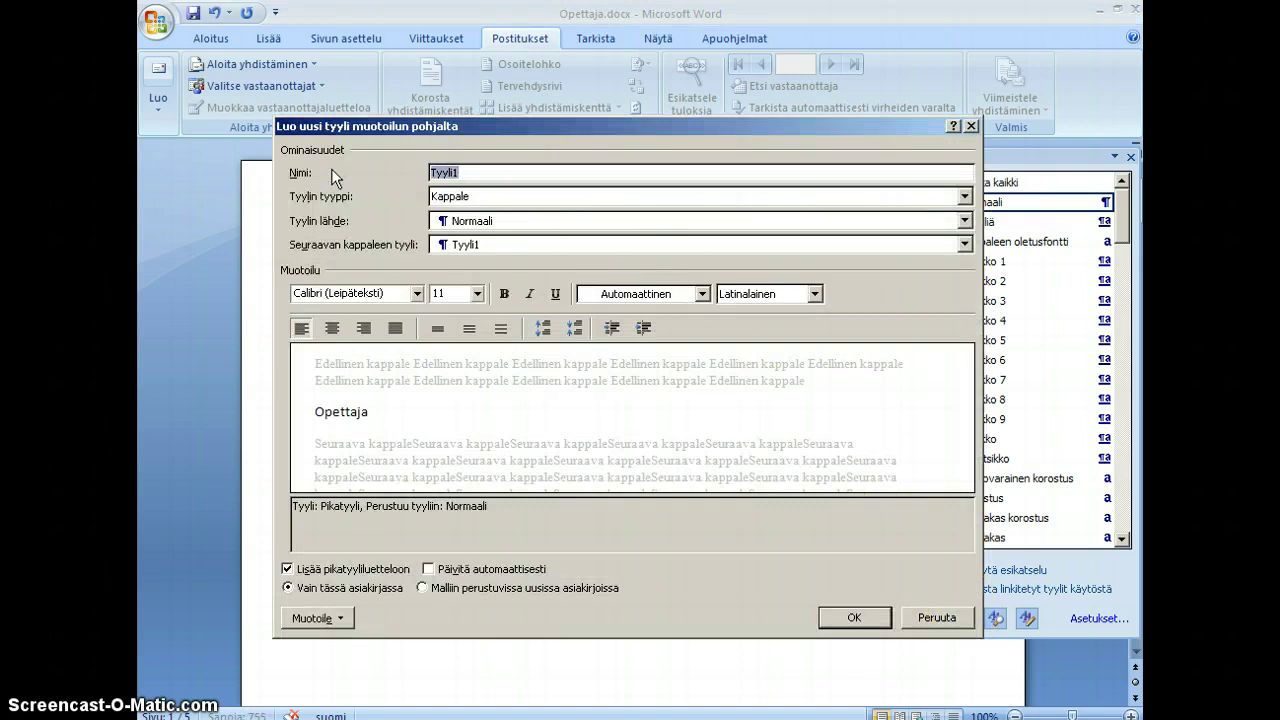
{"action": "type", "text": "Kansilehden otsikko"}
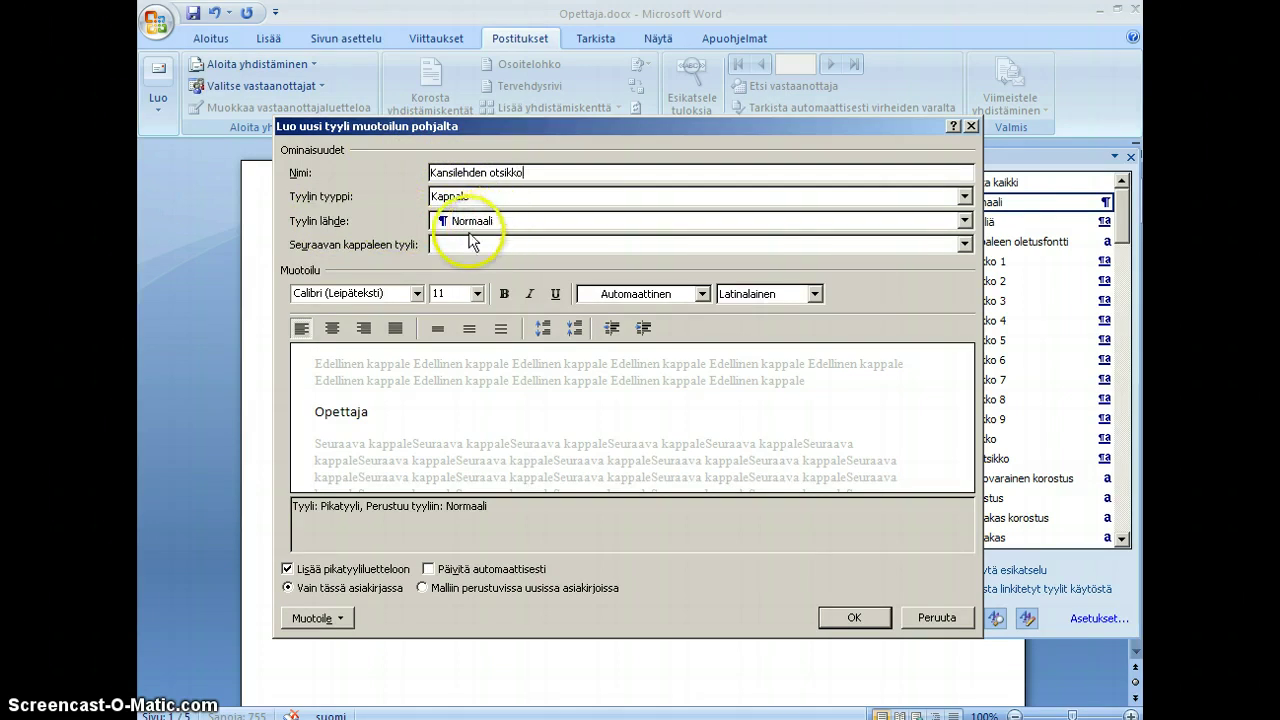
{"action": "left_click", "coordinate": [419, 293]}
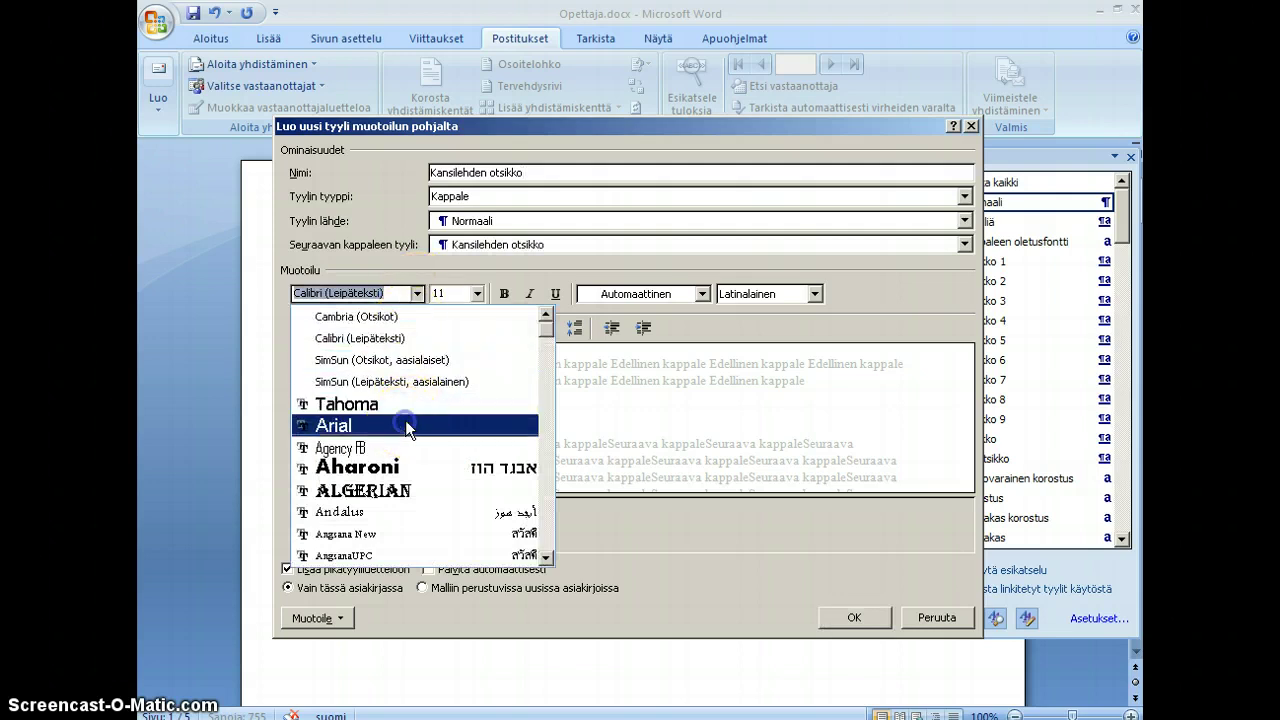
{"action": "left_click", "coordinate": [405, 425]}
{"action": "left_click", "coordinate": [477, 293]}
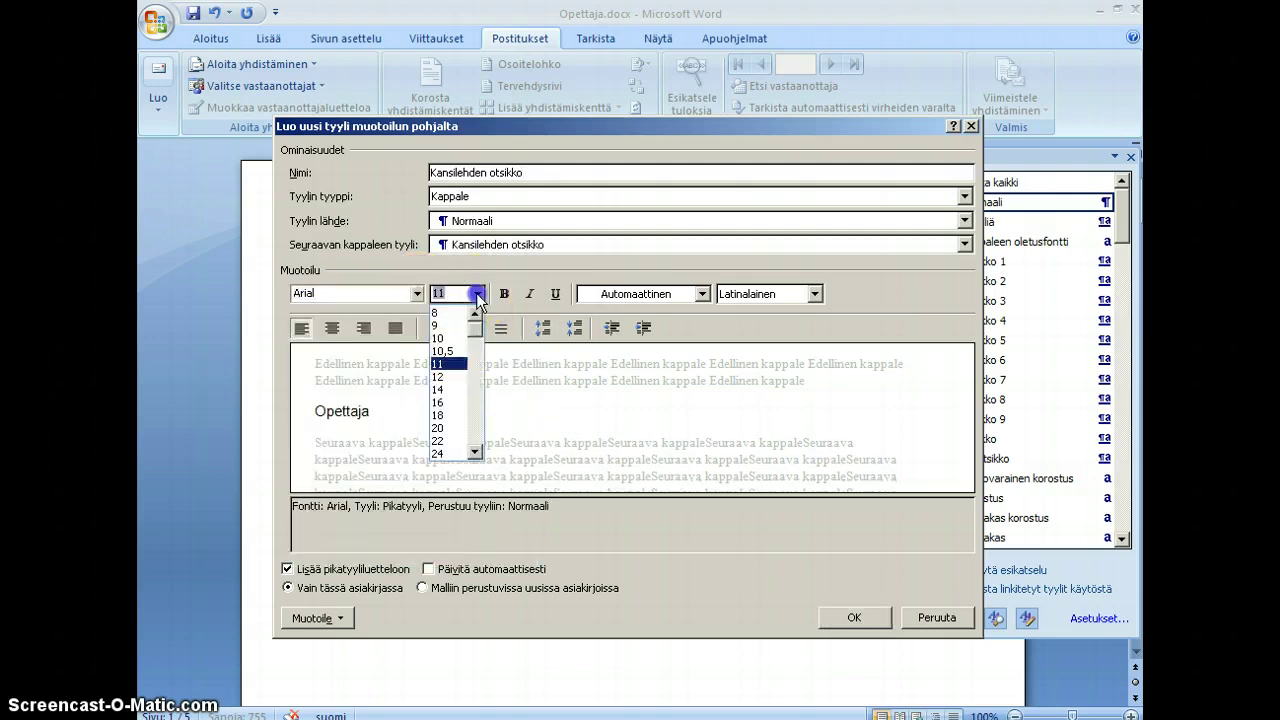
{"action": "left_click", "coordinate": [452, 454]}
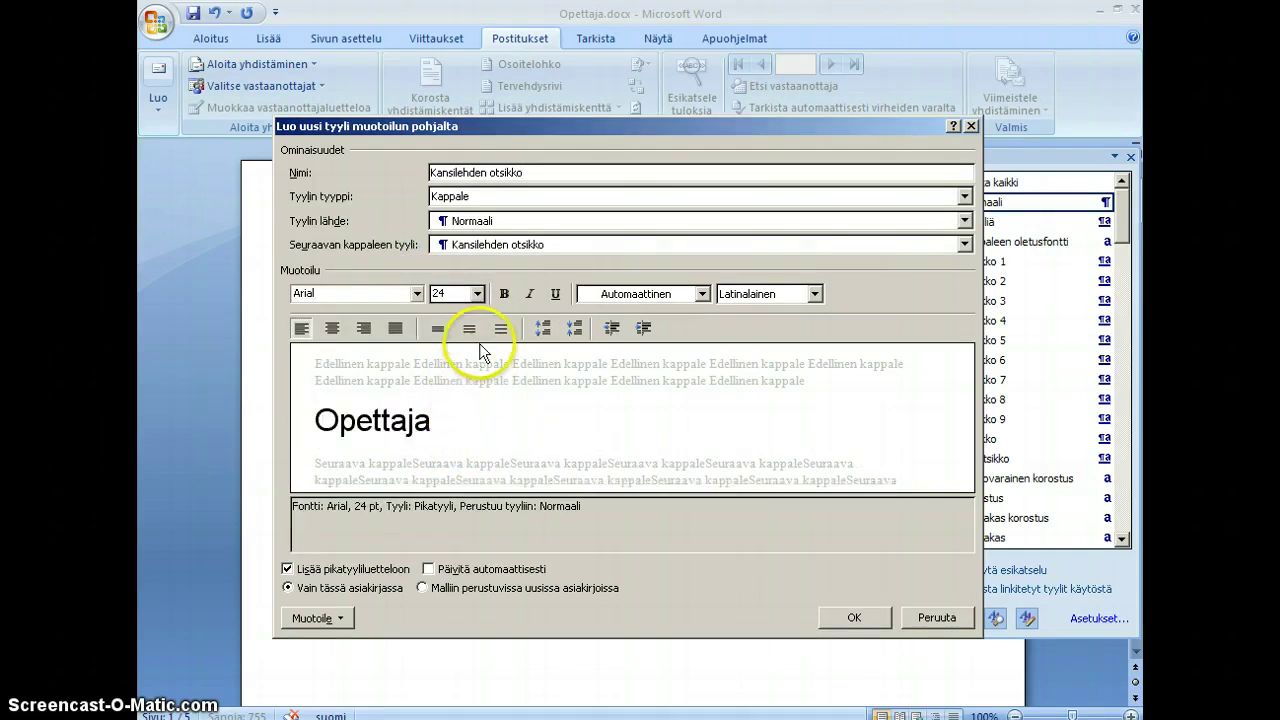
{"action": "left_click", "coordinate": [478, 293]}
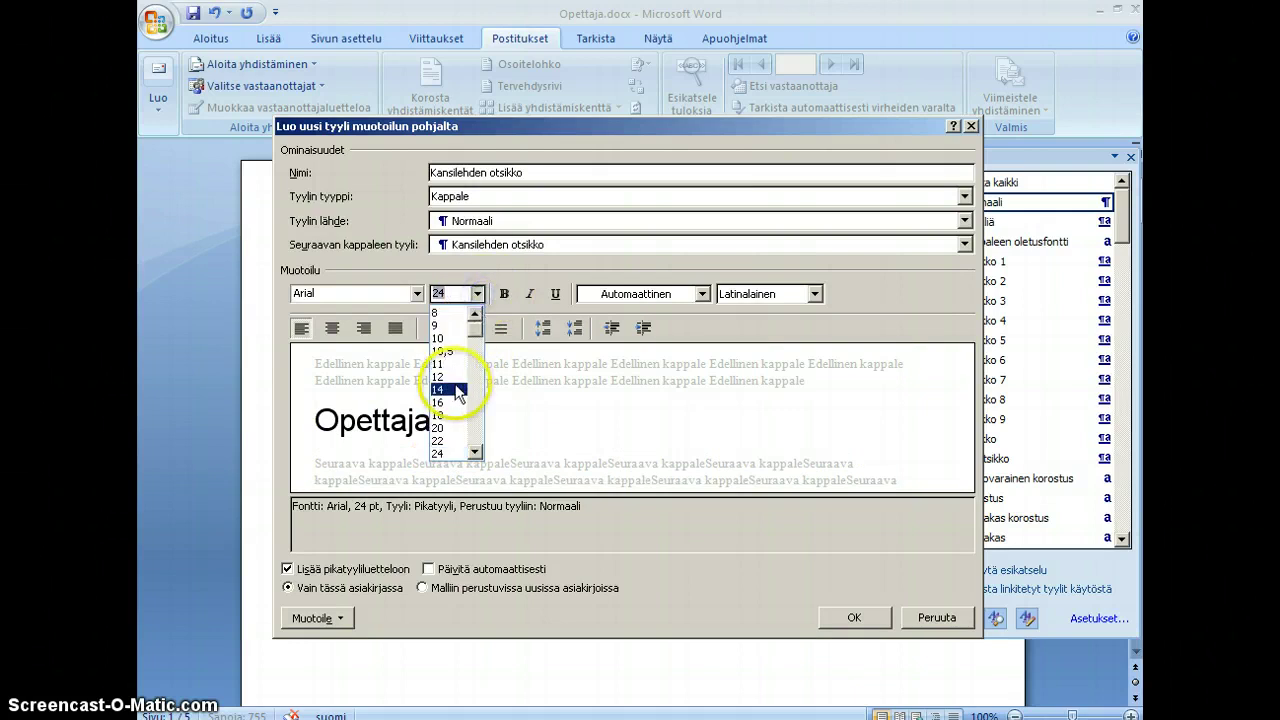
{"action": "left_click", "coordinate": [452, 376]}
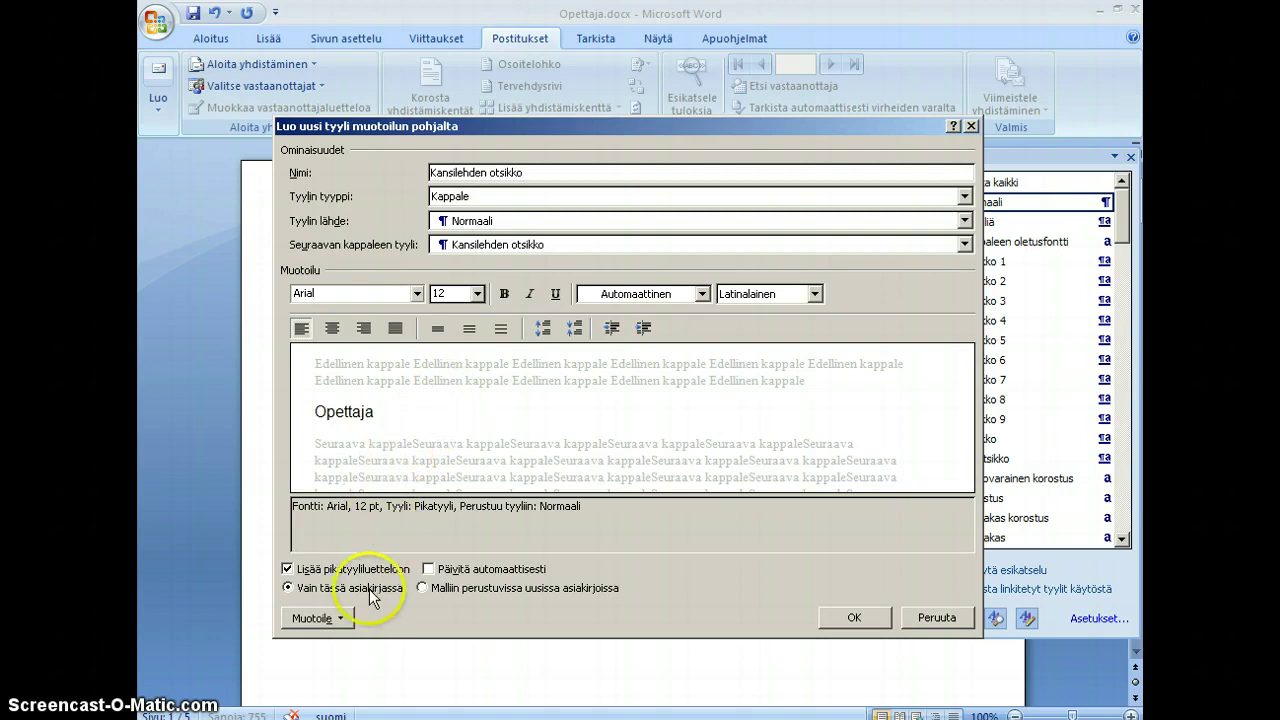
Step: Add the small caps effect (Kapiteelit) to the "Kansilehden otsikko" style's font and finish creating the style
{"action": "left_click", "coordinate": [342, 620]}
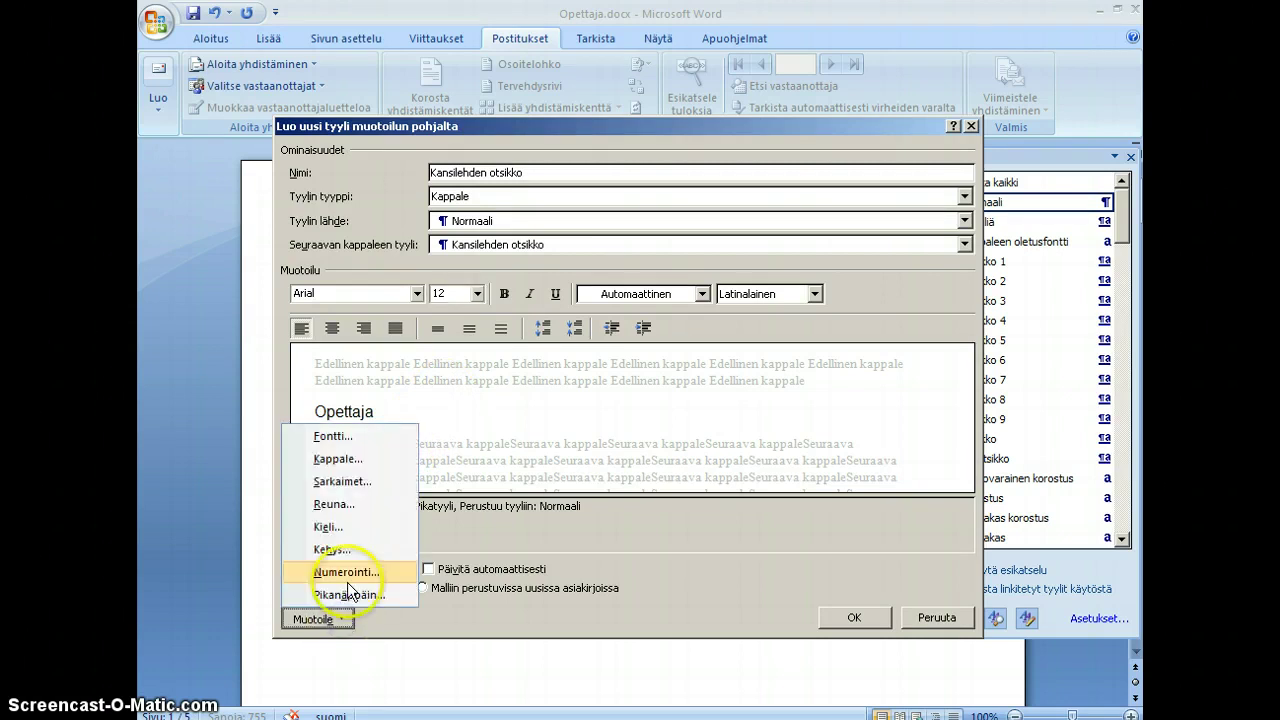
{"action": "left_click", "coordinate": [335, 439]}
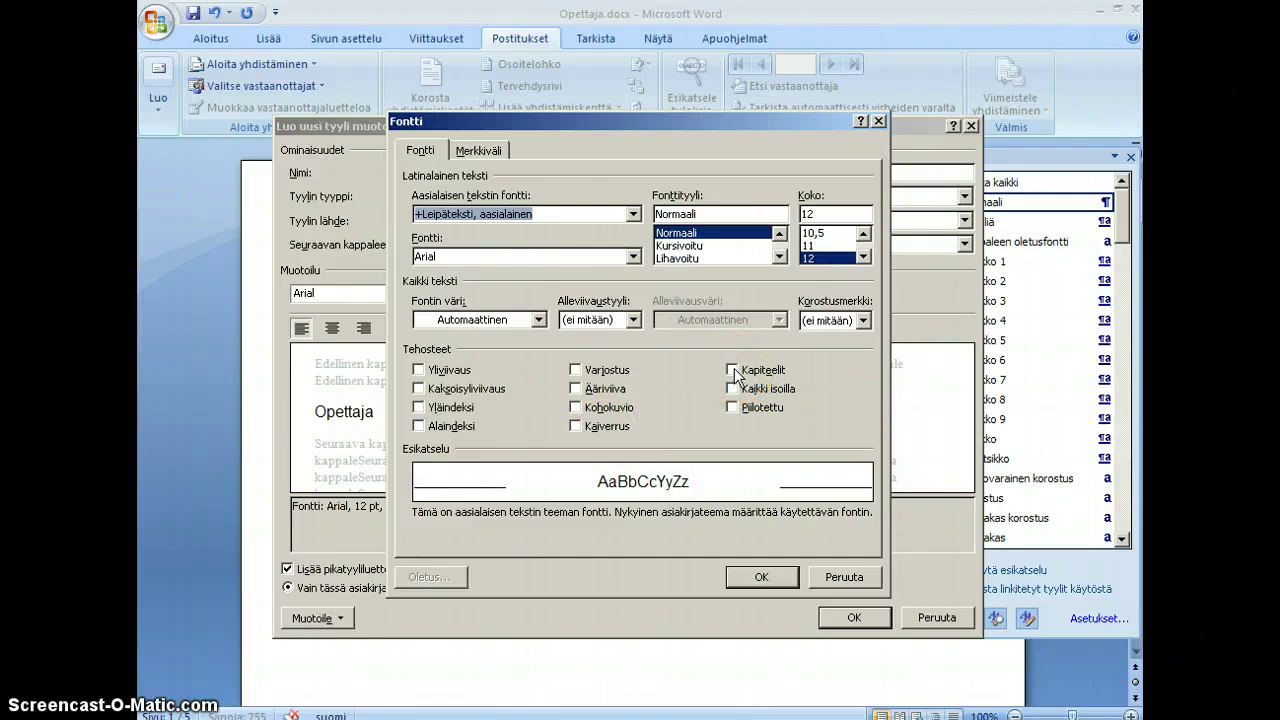
{"action": "left_click", "coordinate": [733, 369]}
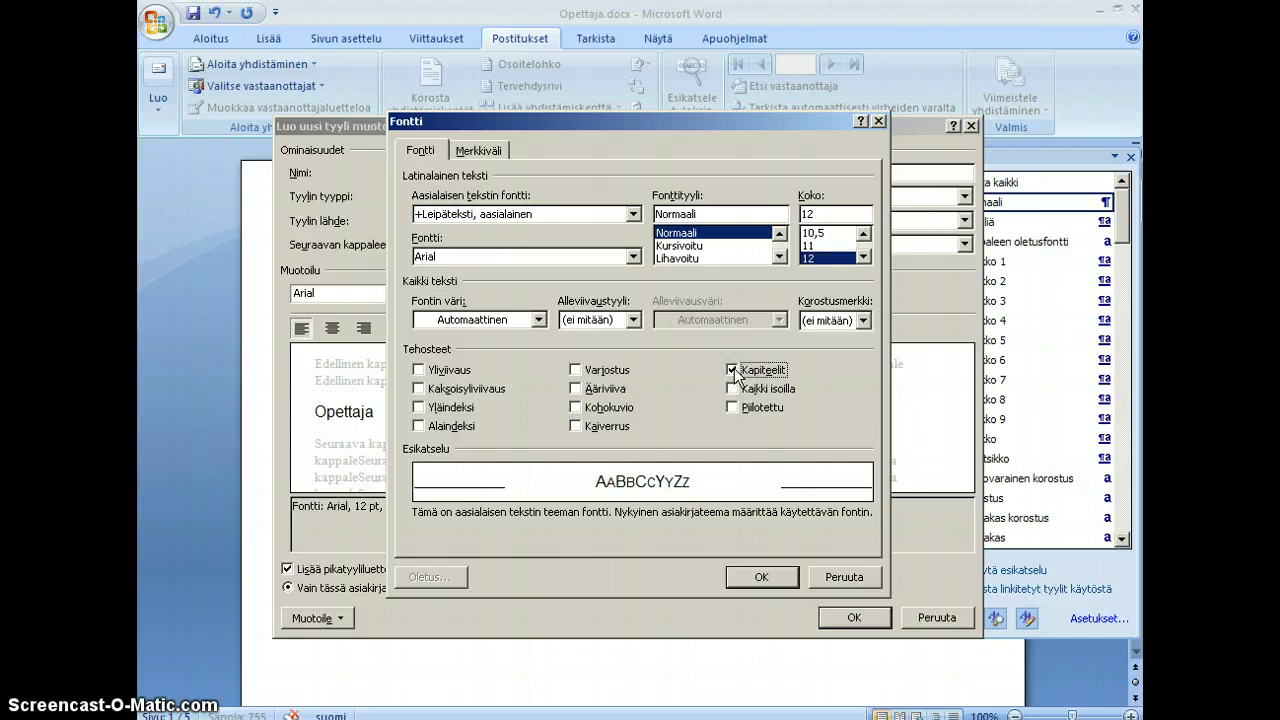
{"action": "left_click", "coordinate": [755, 579]}
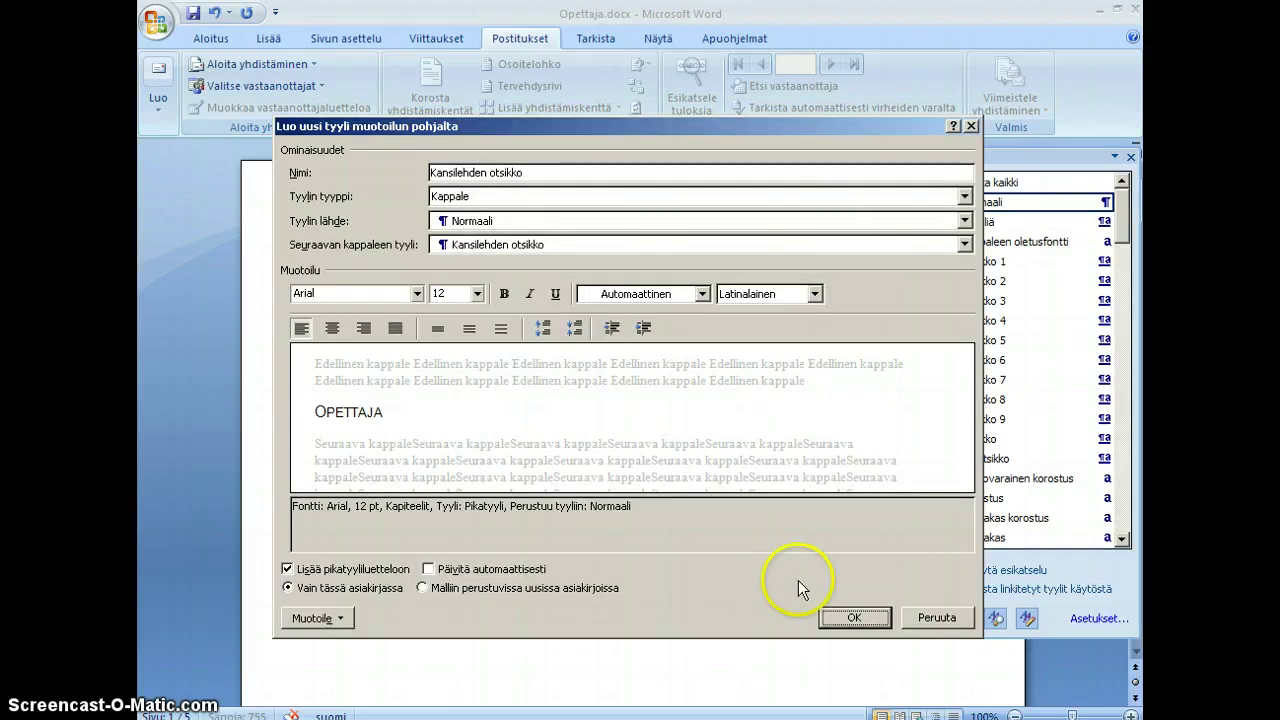
{"action": "left_click", "coordinate": [853, 618]}
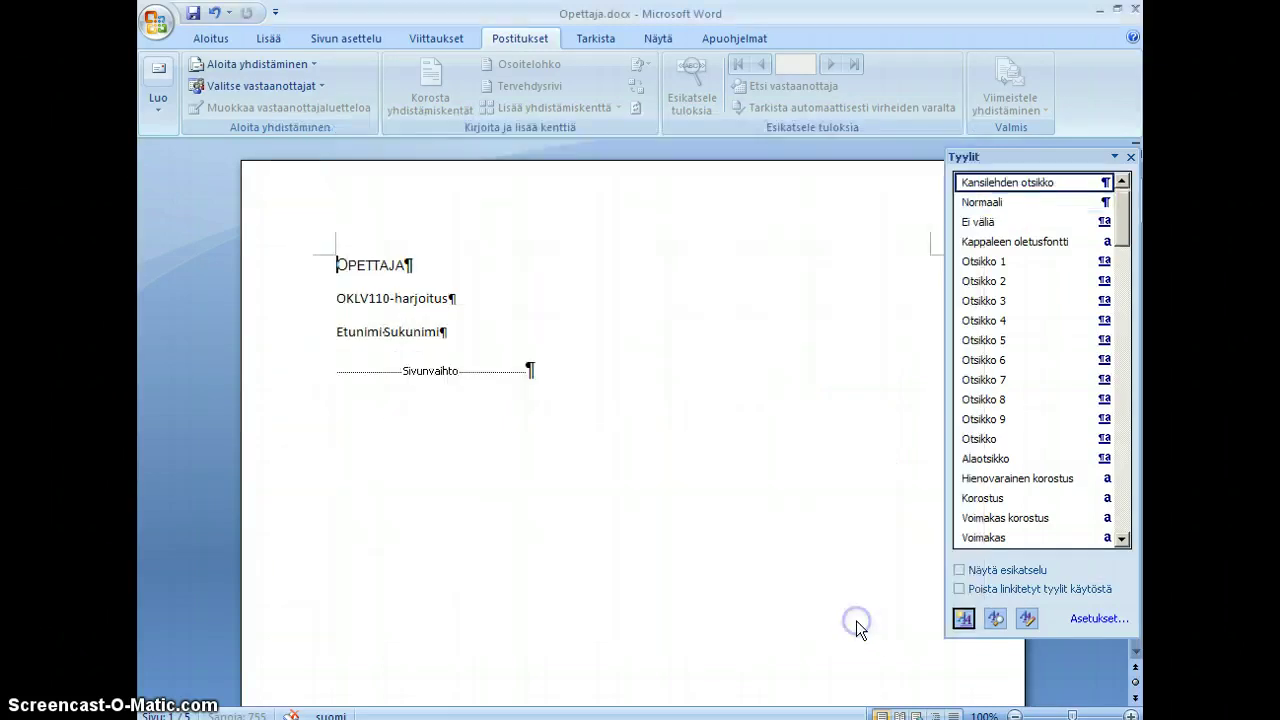
Step: Create a new style named "Kansilehden alaotsikko" from the "OKLV110-harjoitus" line, using Arial at size 12
{"action": "left_click", "coordinate": [338, 298]}
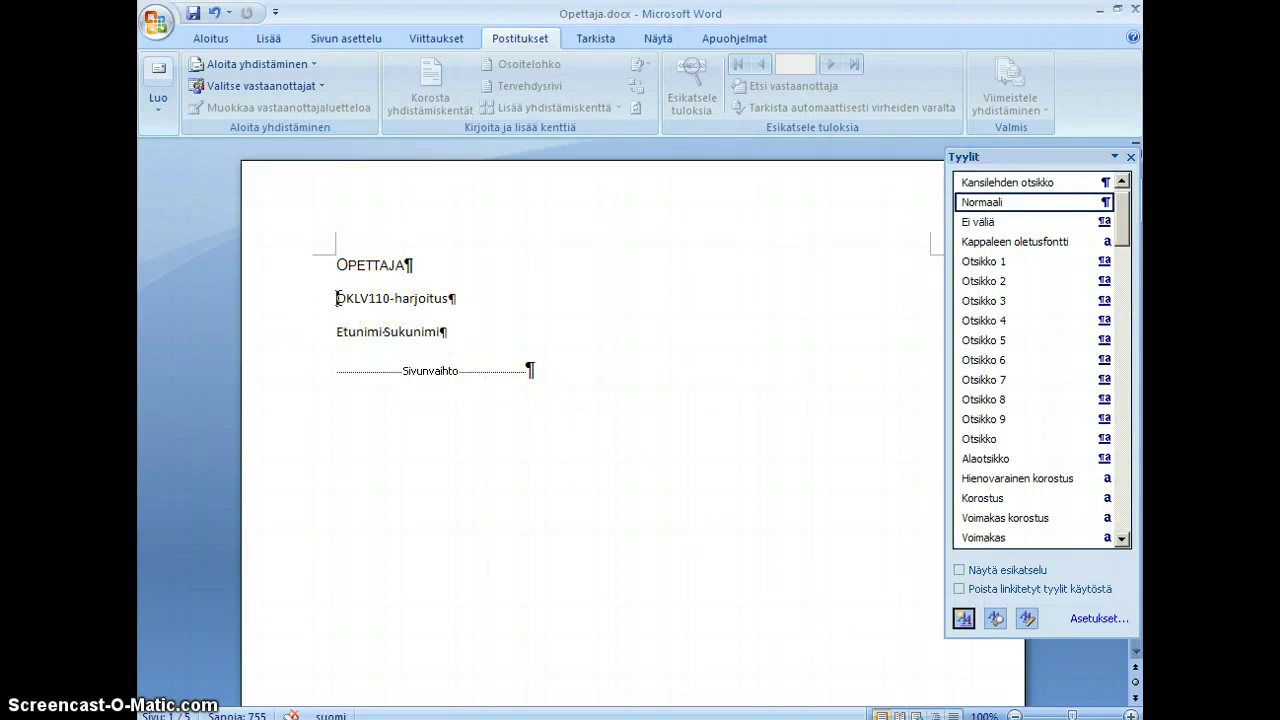
{"action": "left_click", "coordinate": [966, 618]}
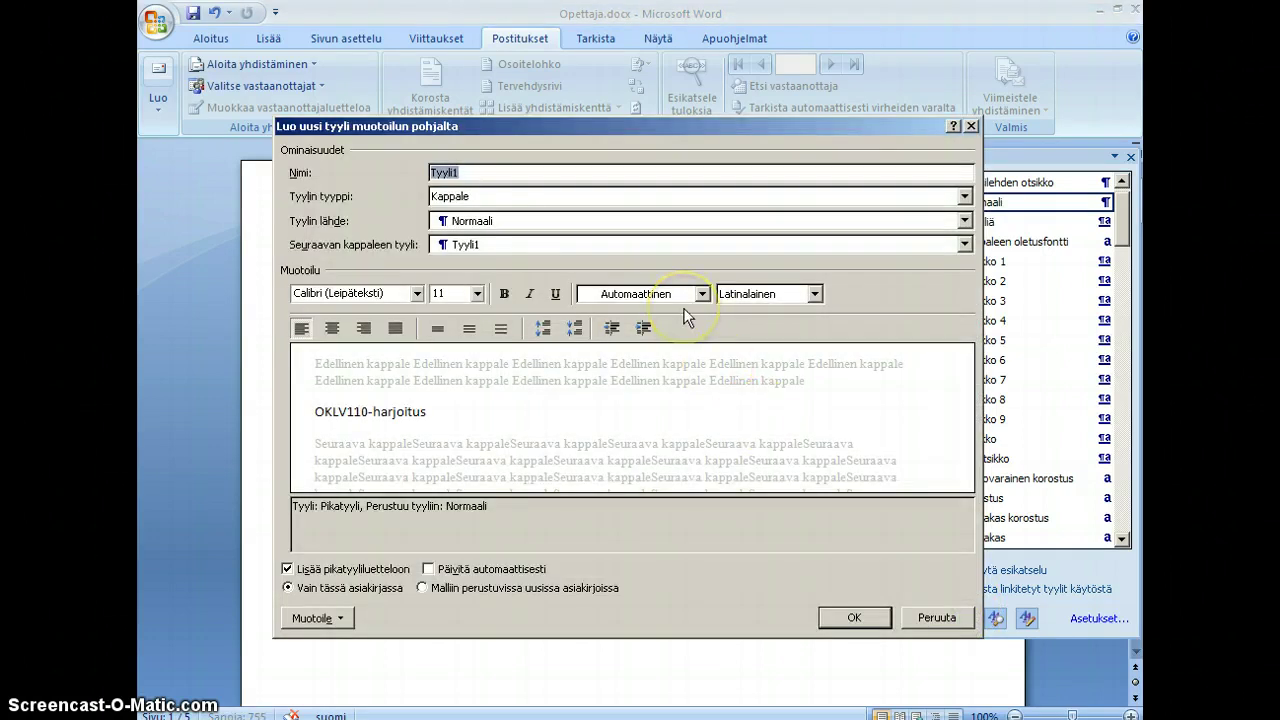
{"action": "type", "text": "Kansilehden alaotsikko"}
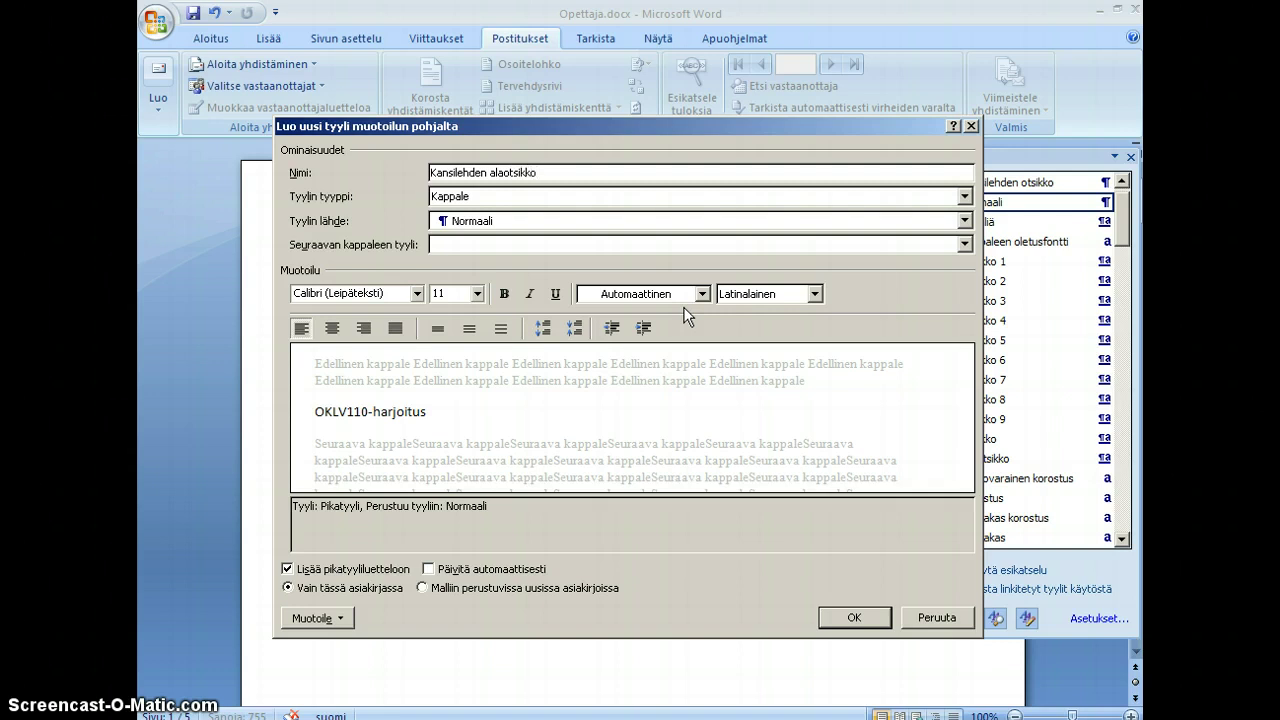
{"action": "left_click", "coordinate": [418, 293]}
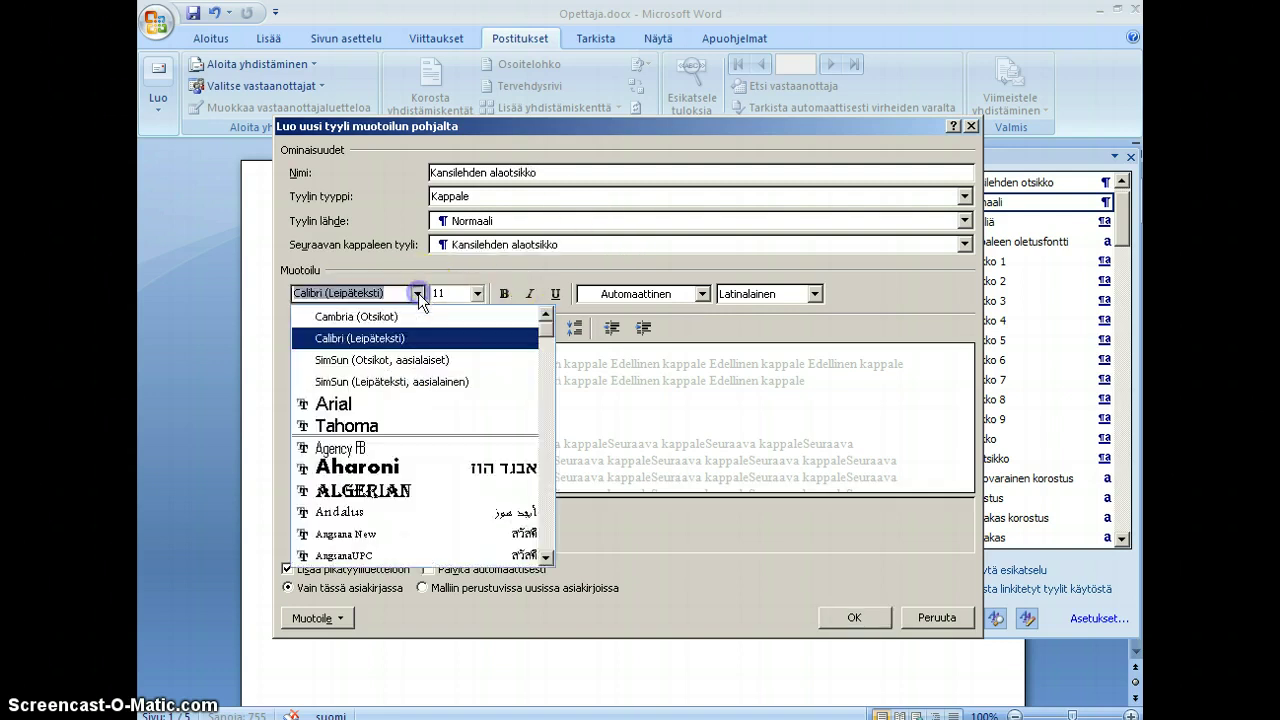
{"action": "left_click", "coordinate": [421, 404]}
{"action": "left_click", "coordinate": [477, 293]}
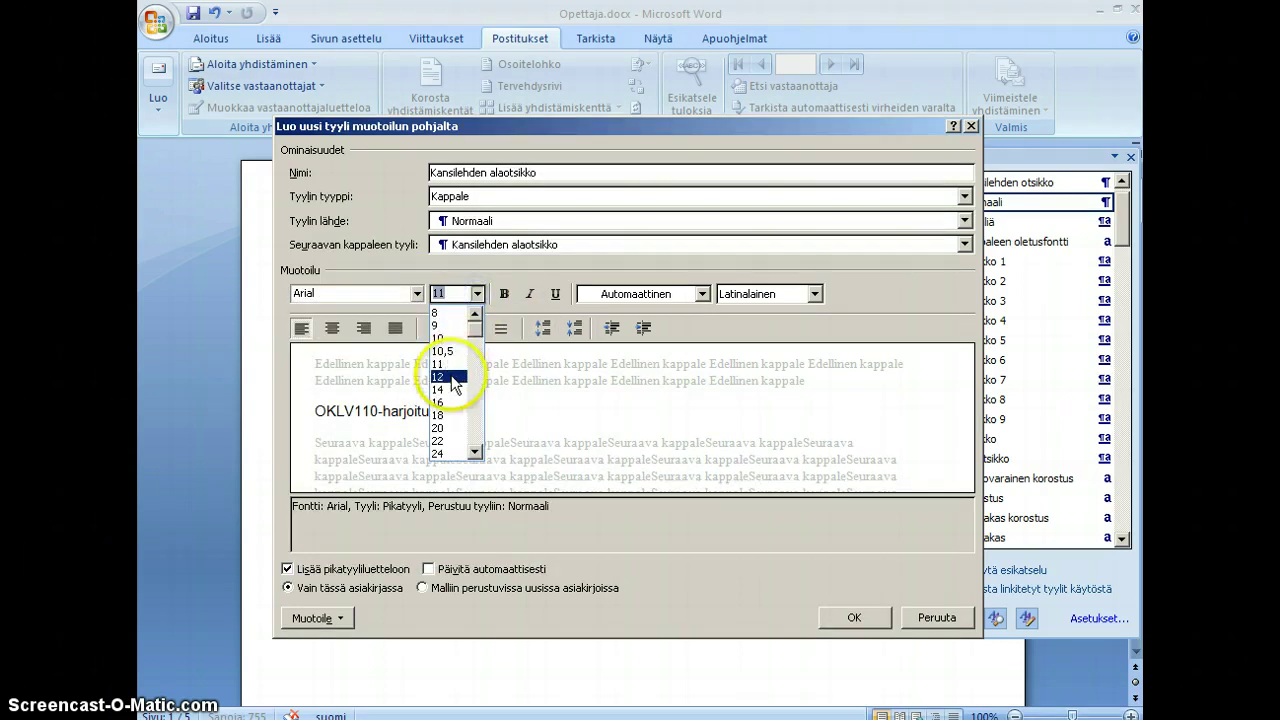
{"action": "left_click", "coordinate": [452, 377]}
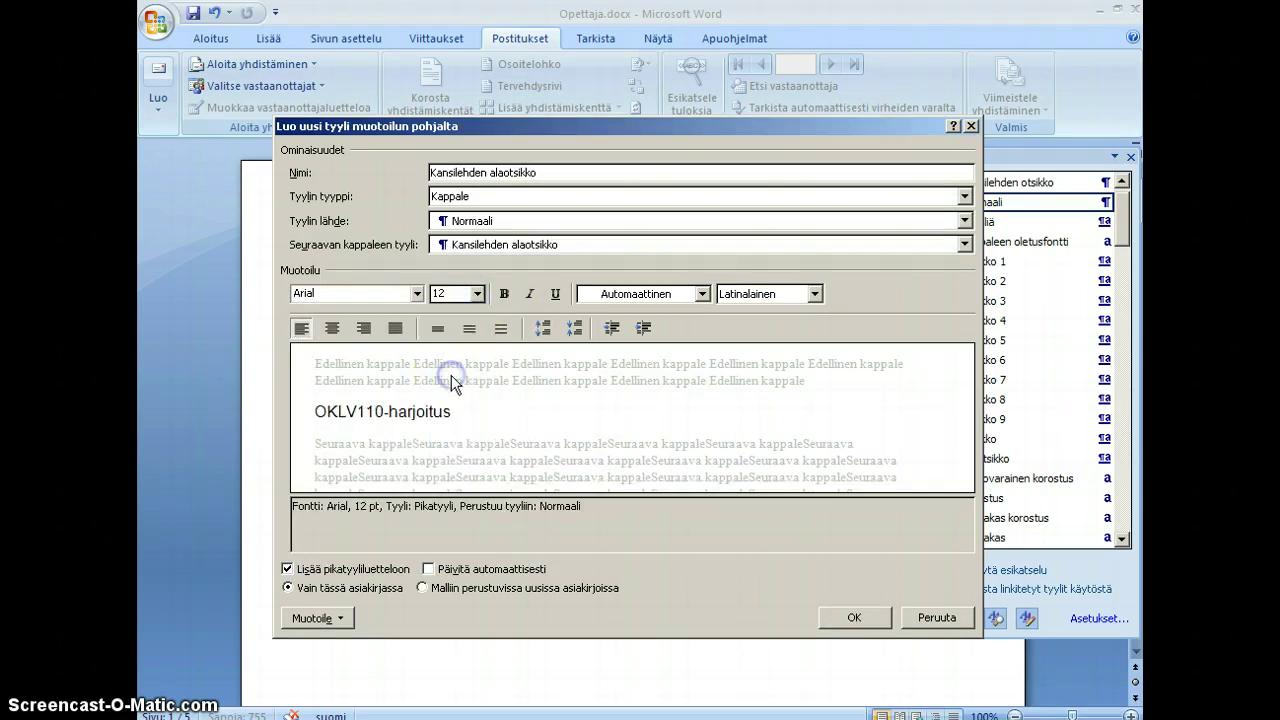
{"action": "left_click", "coordinate": [851, 622]}
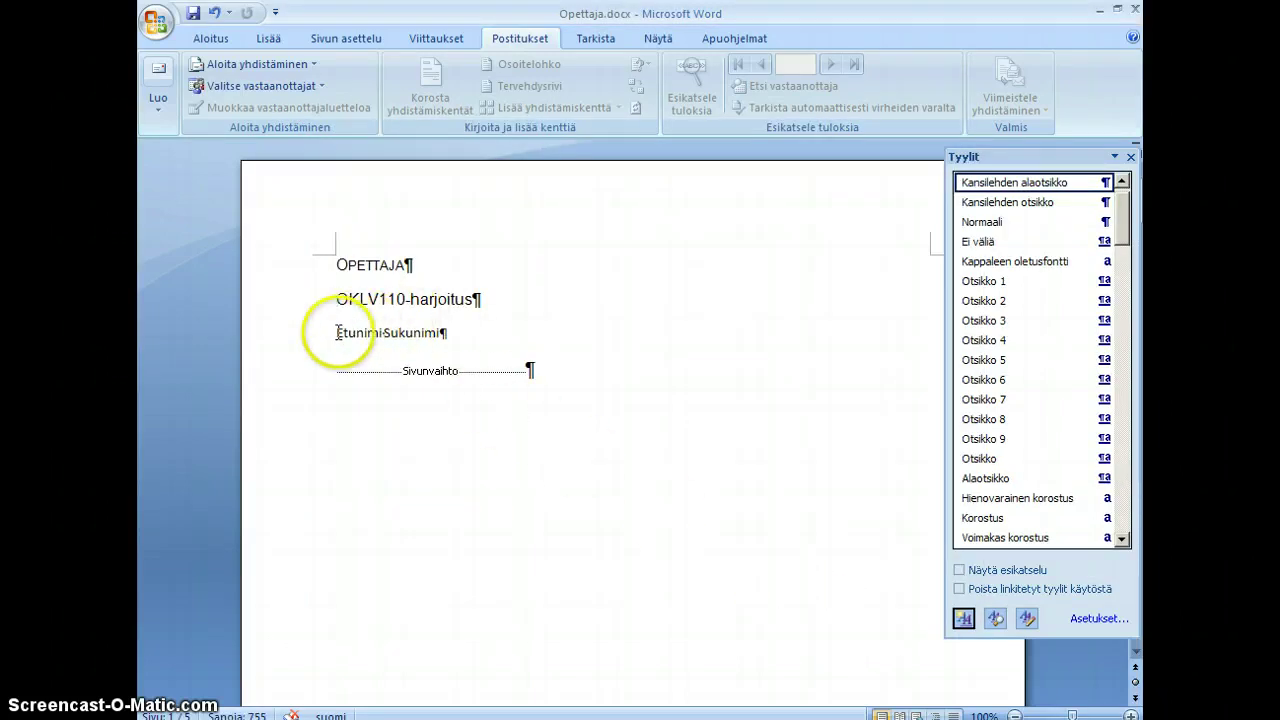
Step: Create a new style named "Kansilehden tekijätieto" from the "Etunimi Sukunimi" line, using Arial at size 12
{"action": "left_click", "coordinate": [339, 333]}
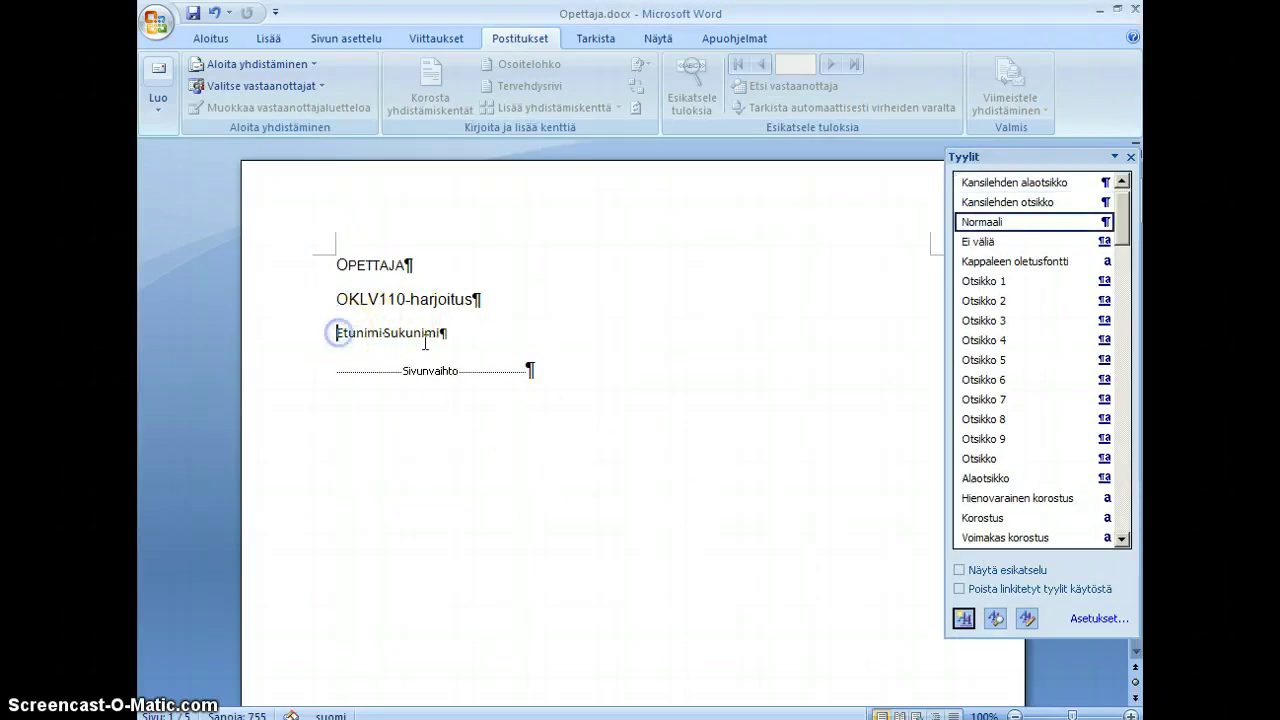
{"action": "left_click", "coordinate": [964, 620]}
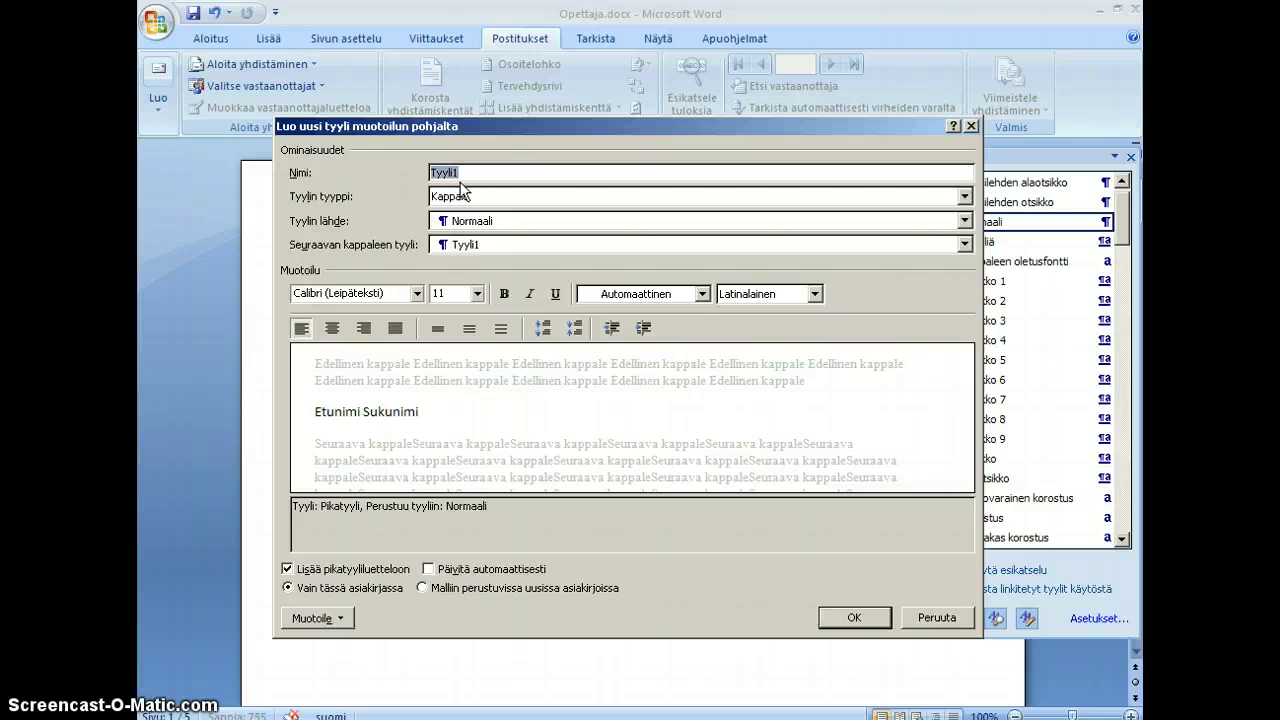
{"action": "type", "text": "Kansilehden tek"}
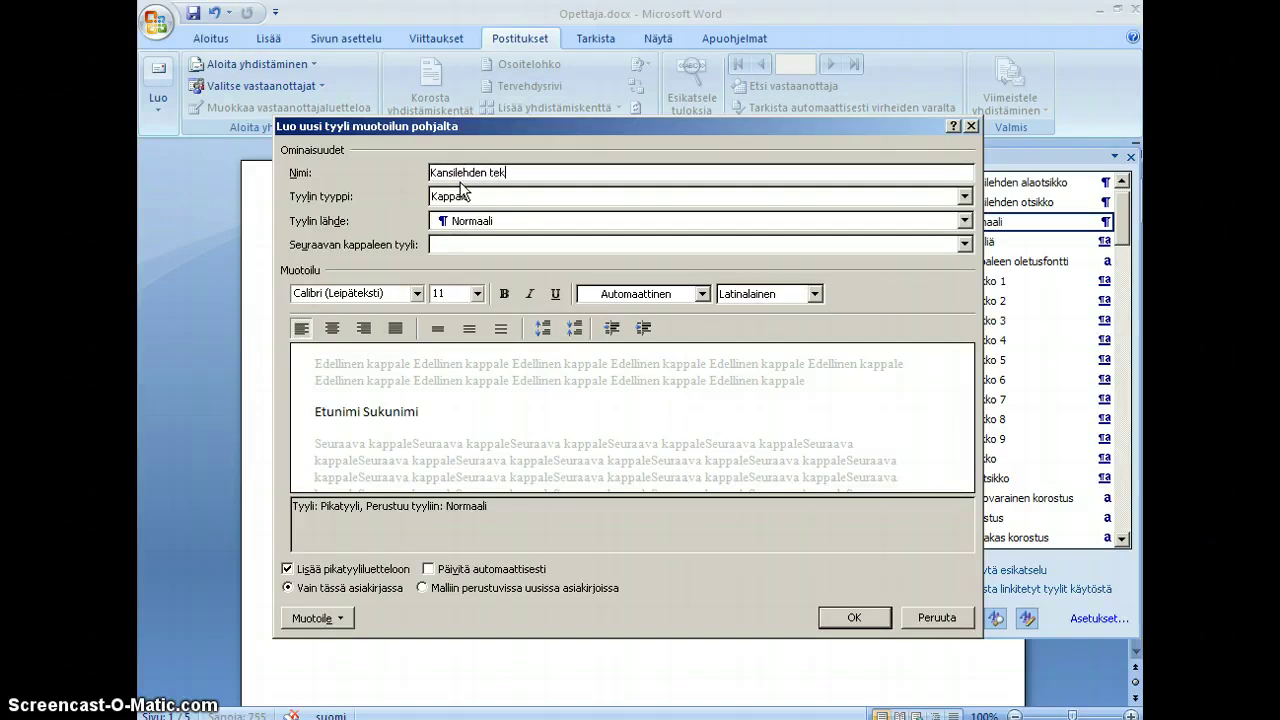
{"action": "type", "text": "ijätieto"}
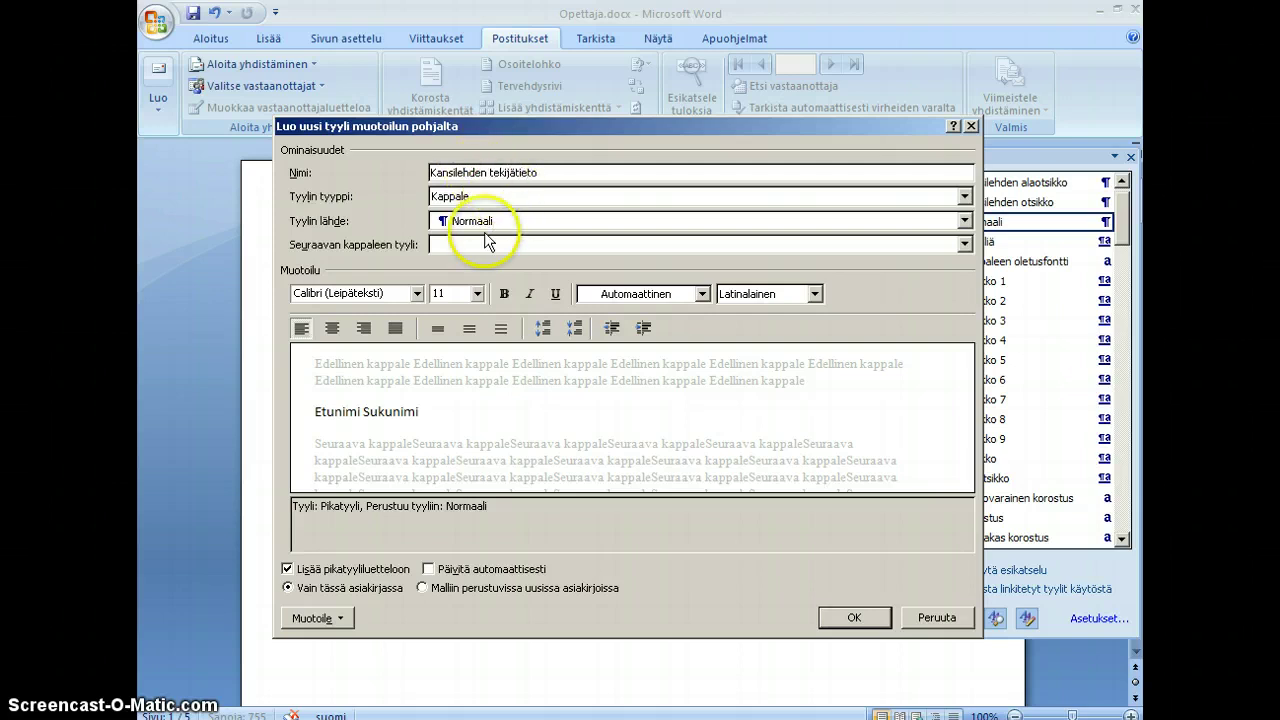
{"action": "left_click", "coordinate": [417, 294]}
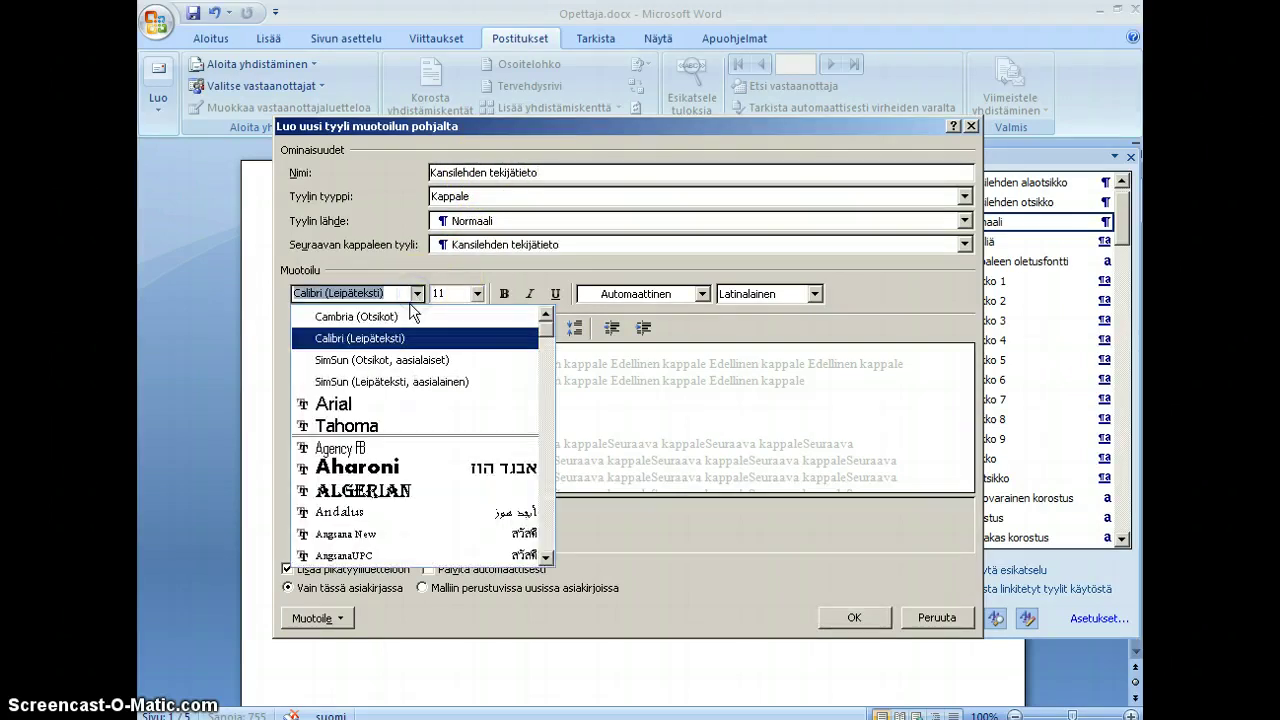
{"action": "left_click", "coordinate": [398, 405]}
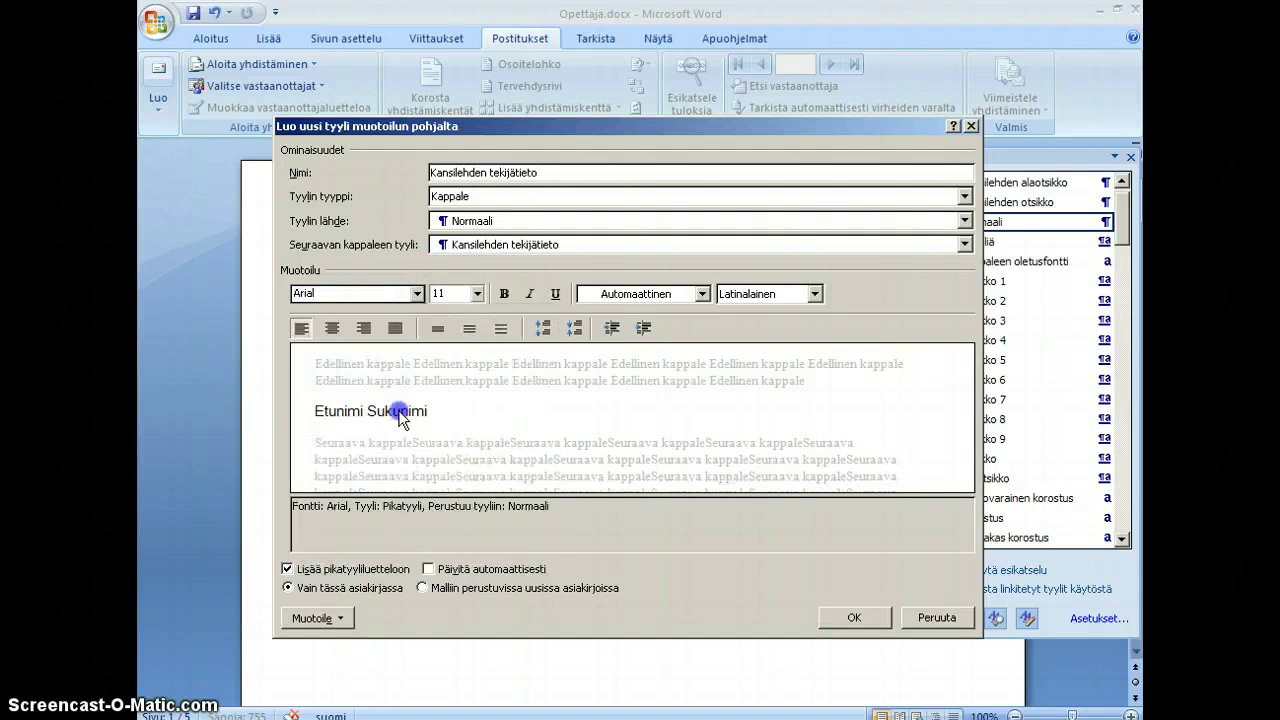
{"action": "left_click", "coordinate": [477, 294]}
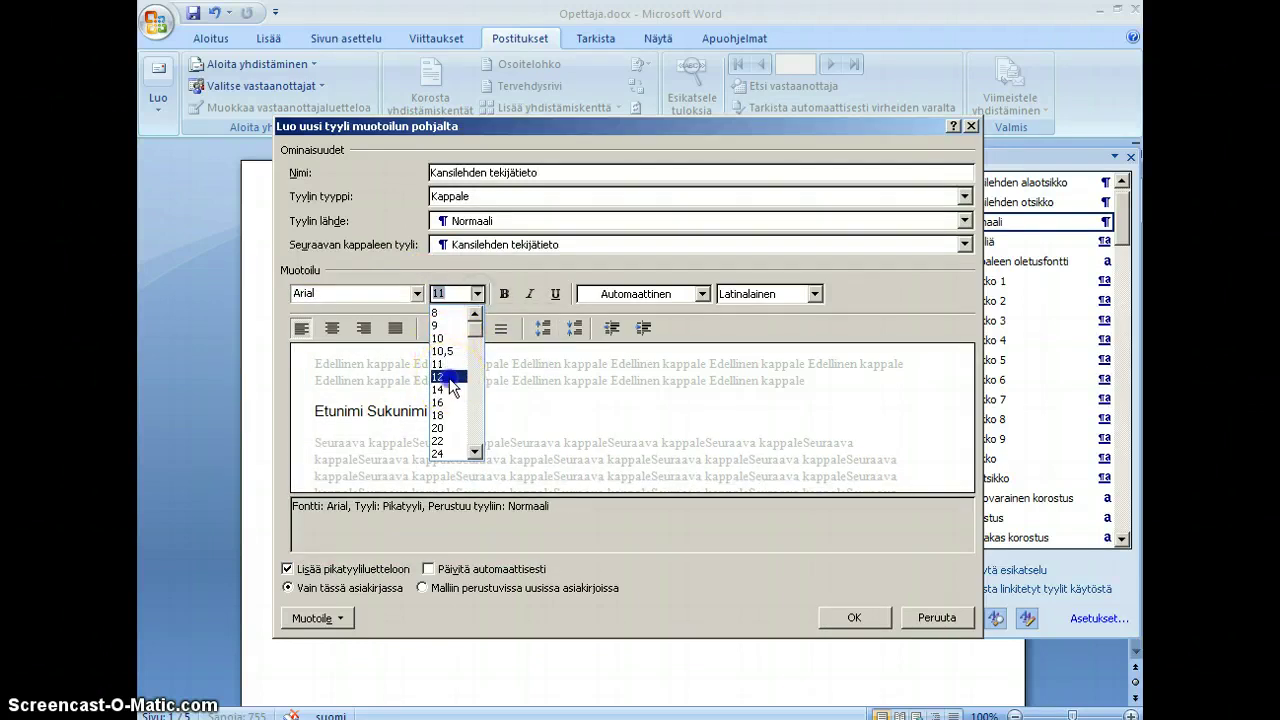
{"action": "left_click", "coordinate": [446, 377]}
{"action": "left_click", "coordinate": [654, 466]}
{"action": "left_click", "coordinate": [845, 610]}
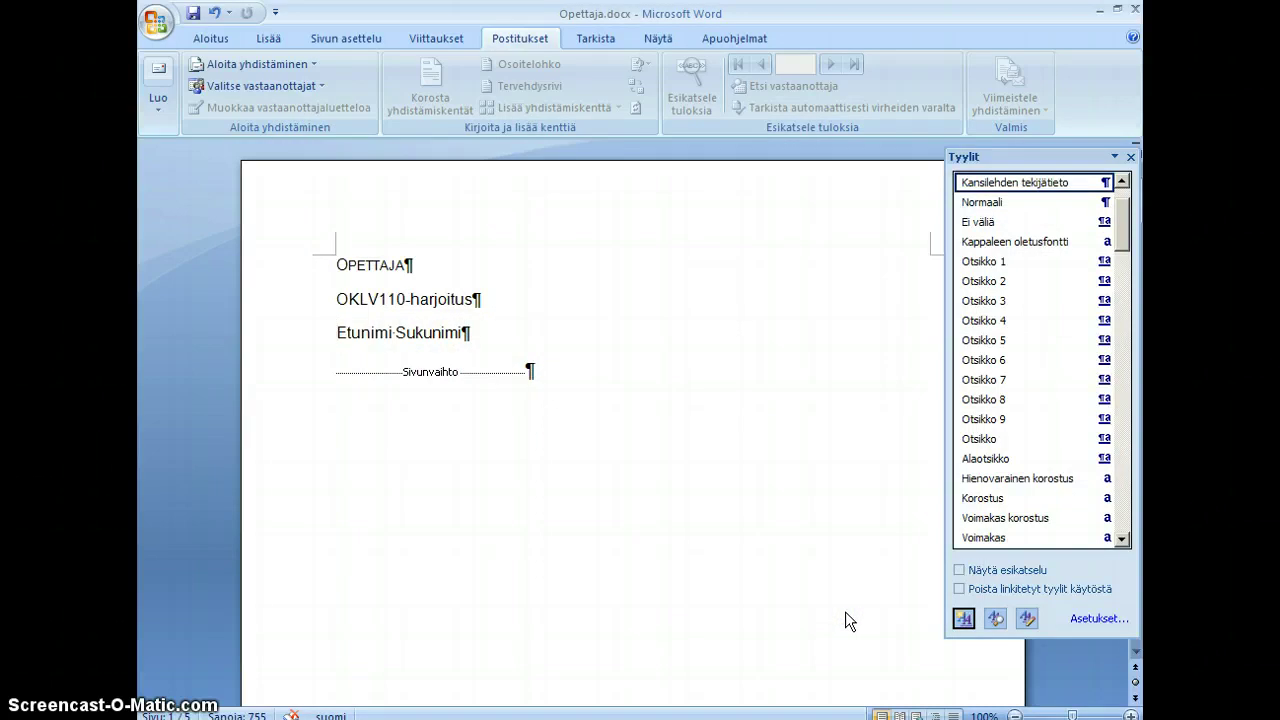
{"action": "left_click", "coordinate": [824, 603]}
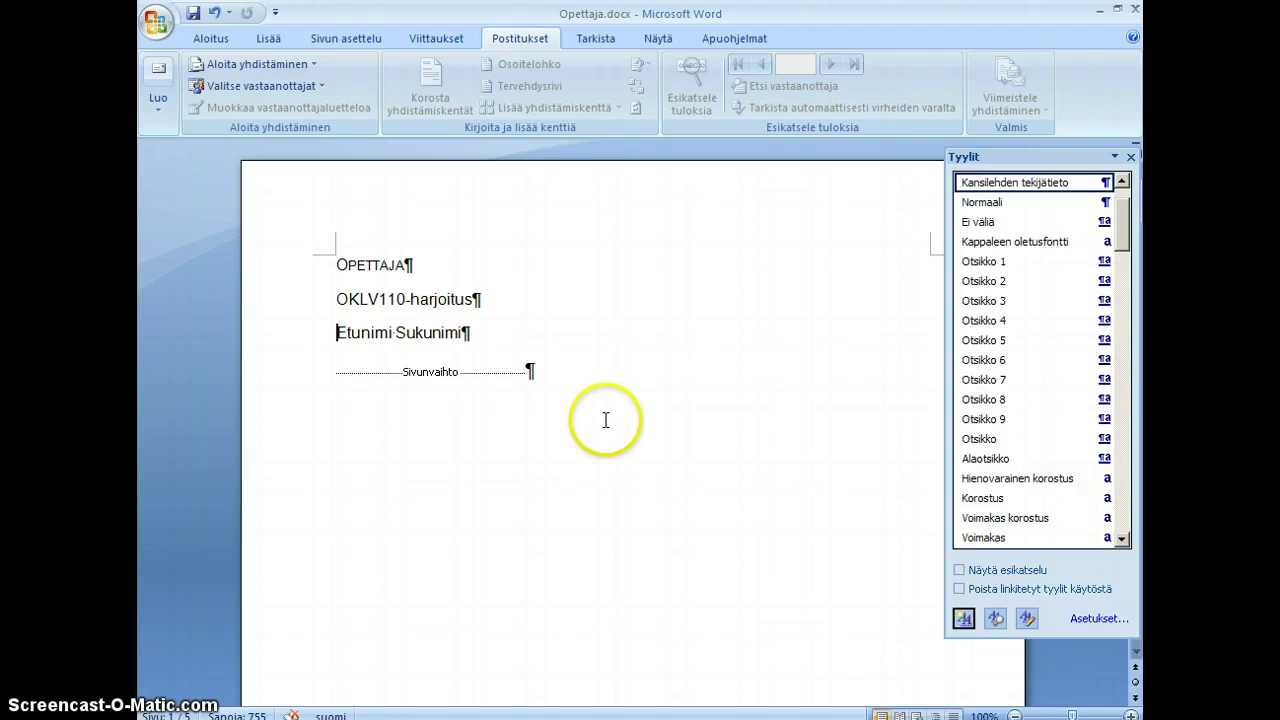
Step: Add an empty paragraph below "Etunimi Sukunimi", then switch to Internet Explorer and copy the five-line thesis details block from the guide PDF's cover page
{"action": "left_click", "coordinate": [506, 334]}
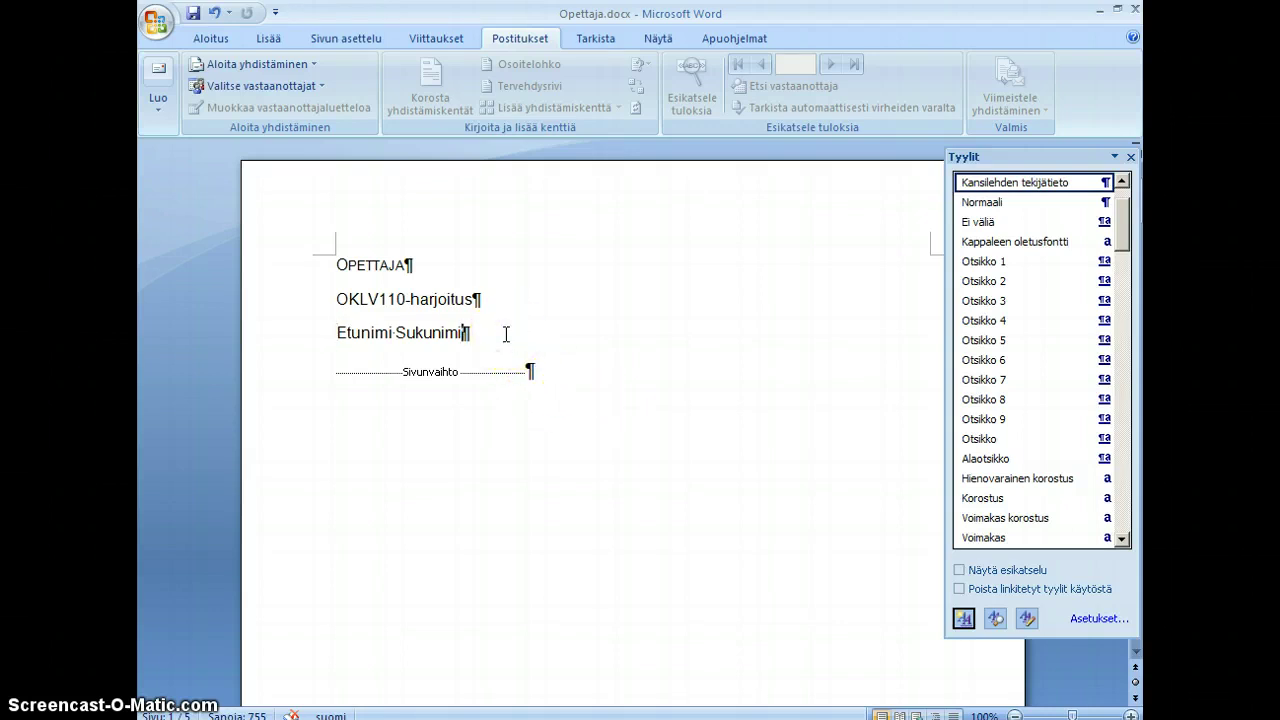
{"action": "key", "text": "Return"}
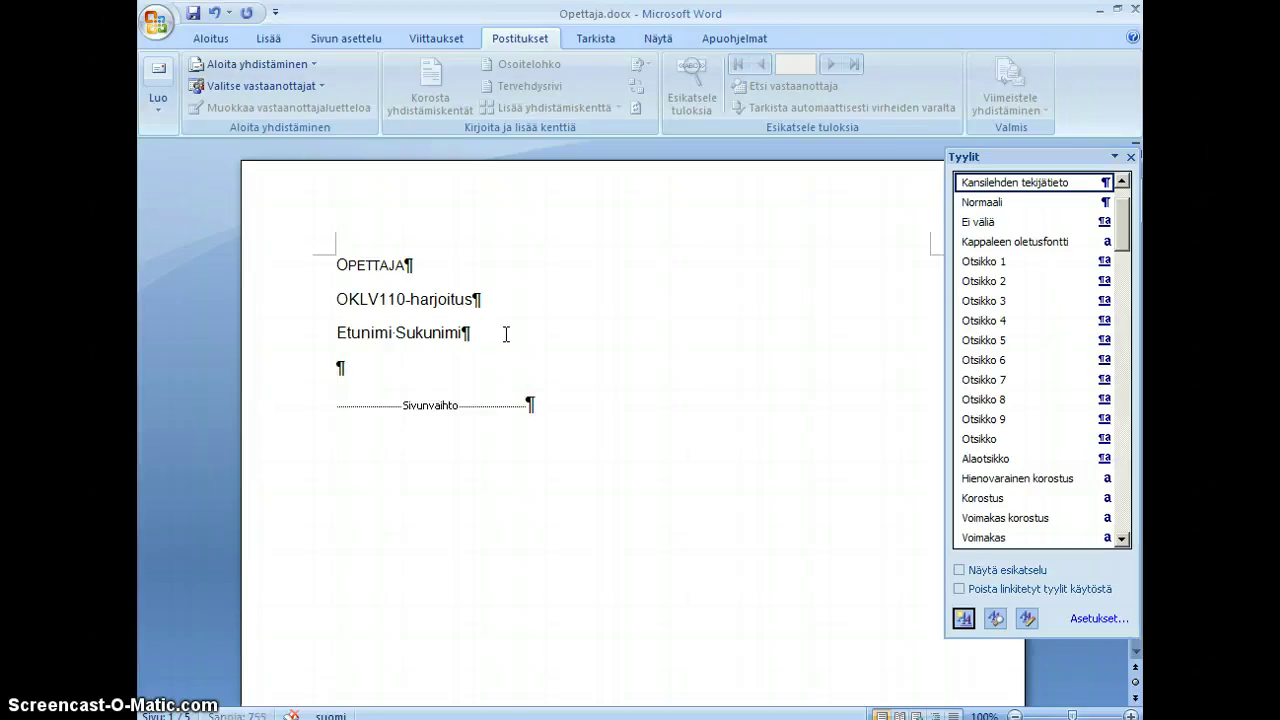
{"action": "left_click", "coordinate": [537, 370]}
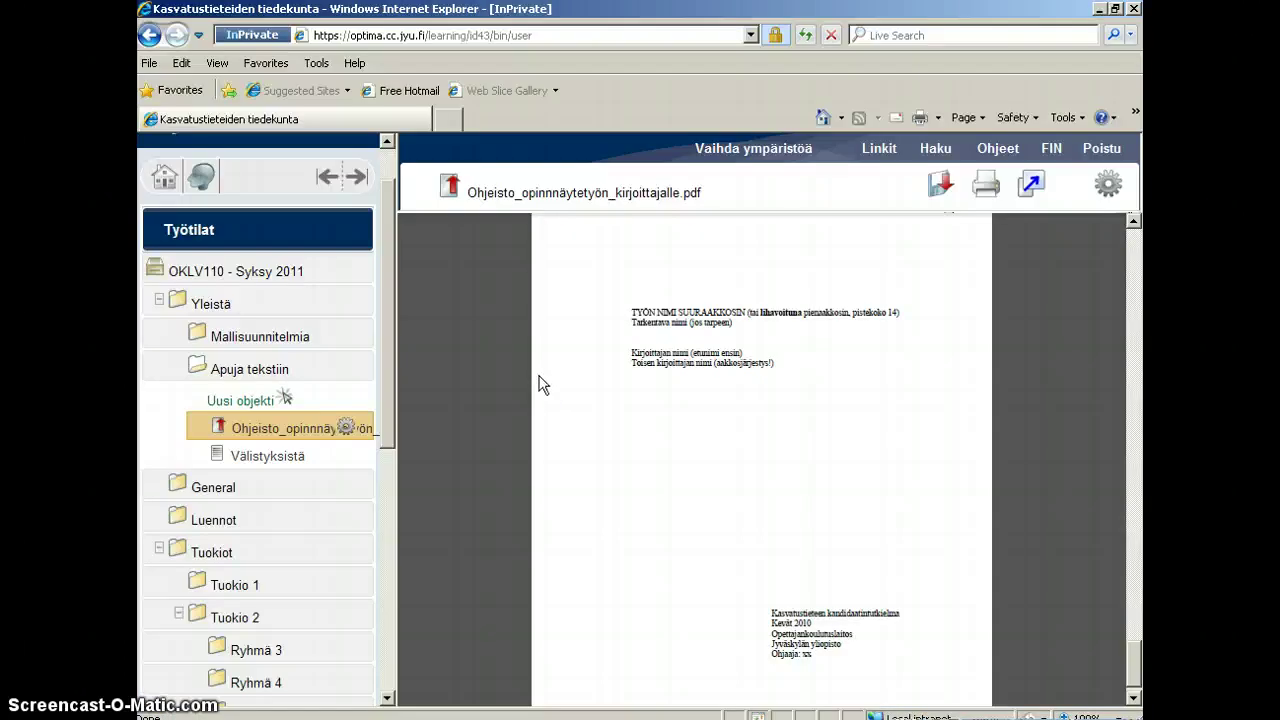
{"action": "mouse_move", "coordinate": [772, 616]}
{"action": "left_mouse_down"}
{"action": "mouse_move", "coordinate": [852, 655]}
{"action": "mouse_move", "coordinate": [848, 697]}
{"action": "mouse_move", "coordinate": [797, 620]}
{"action": "left_mouse_up"}
{"action": "right_click", "coordinate": [789, 608]}
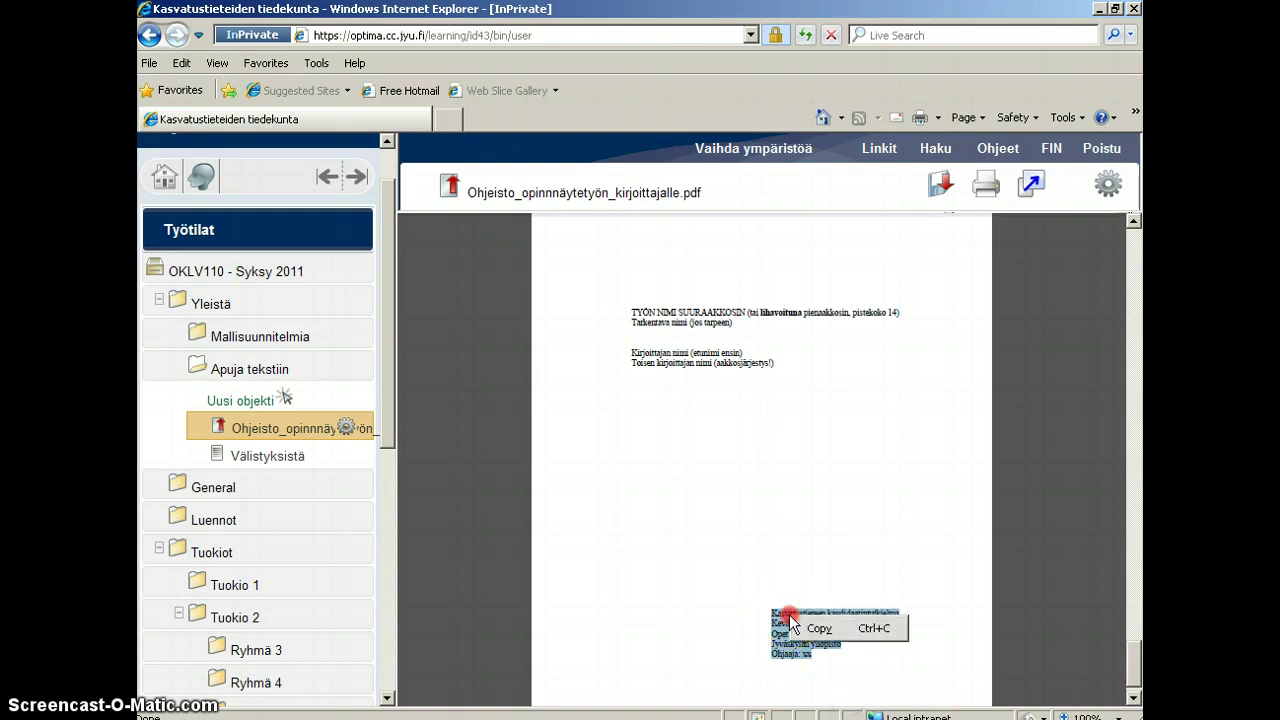
{"action": "left_click", "coordinate": [816, 628]}
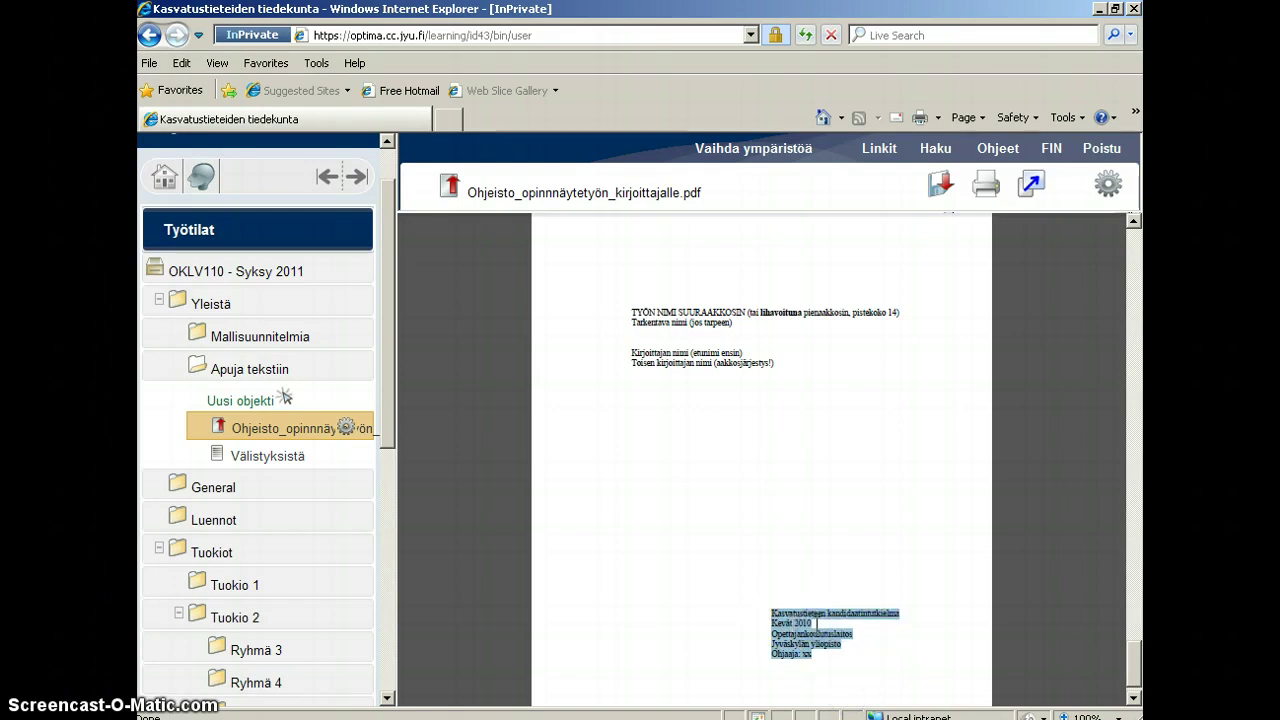
Step: Return to Word and paste the copied details into the empty paragraph as unformatted Unicode text (Muotoilematon Unicode-teksti)
{"action": "key", "text": "alt+Tab"}
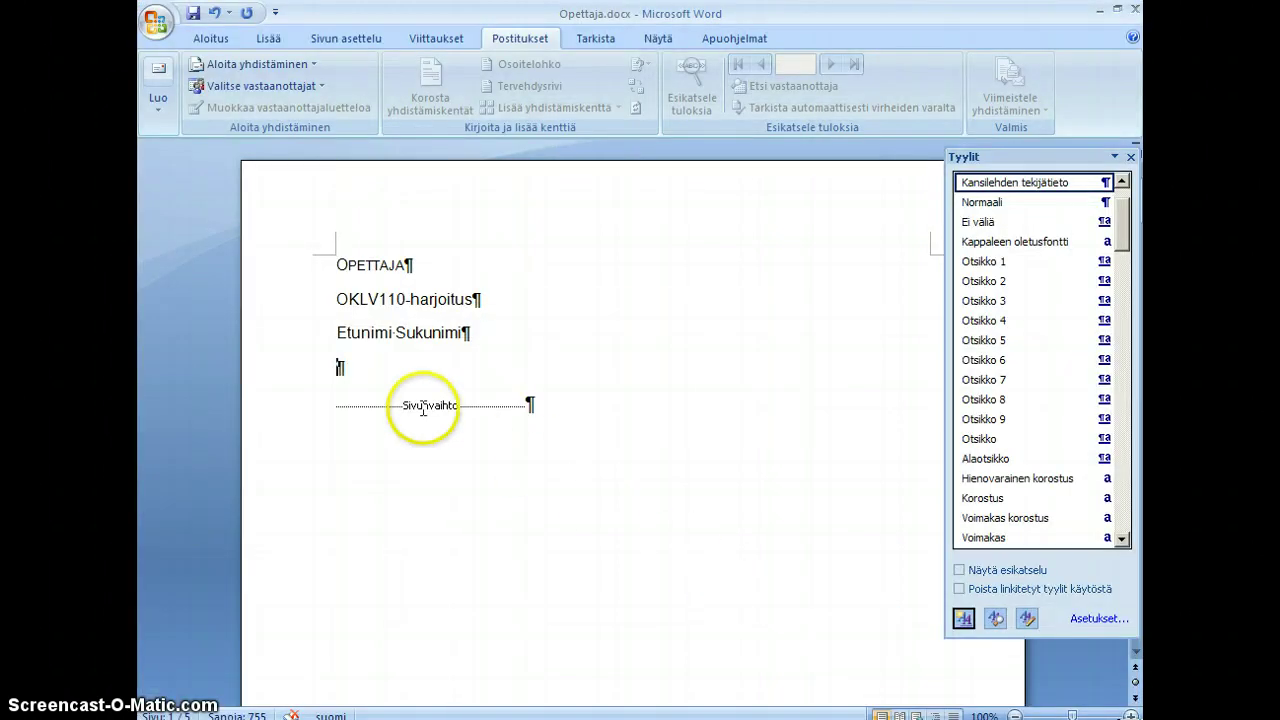
{"action": "left_click", "coordinate": [367, 372]}
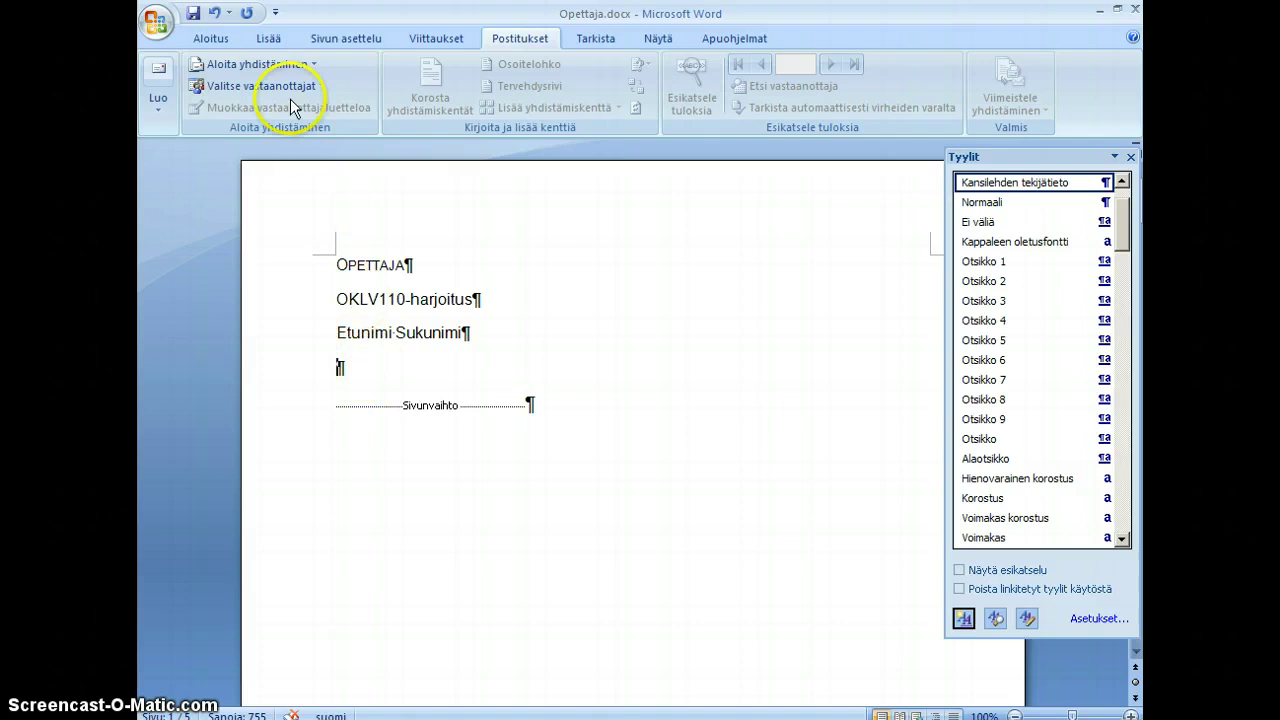
{"action": "left_click", "coordinate": [266, 39]}
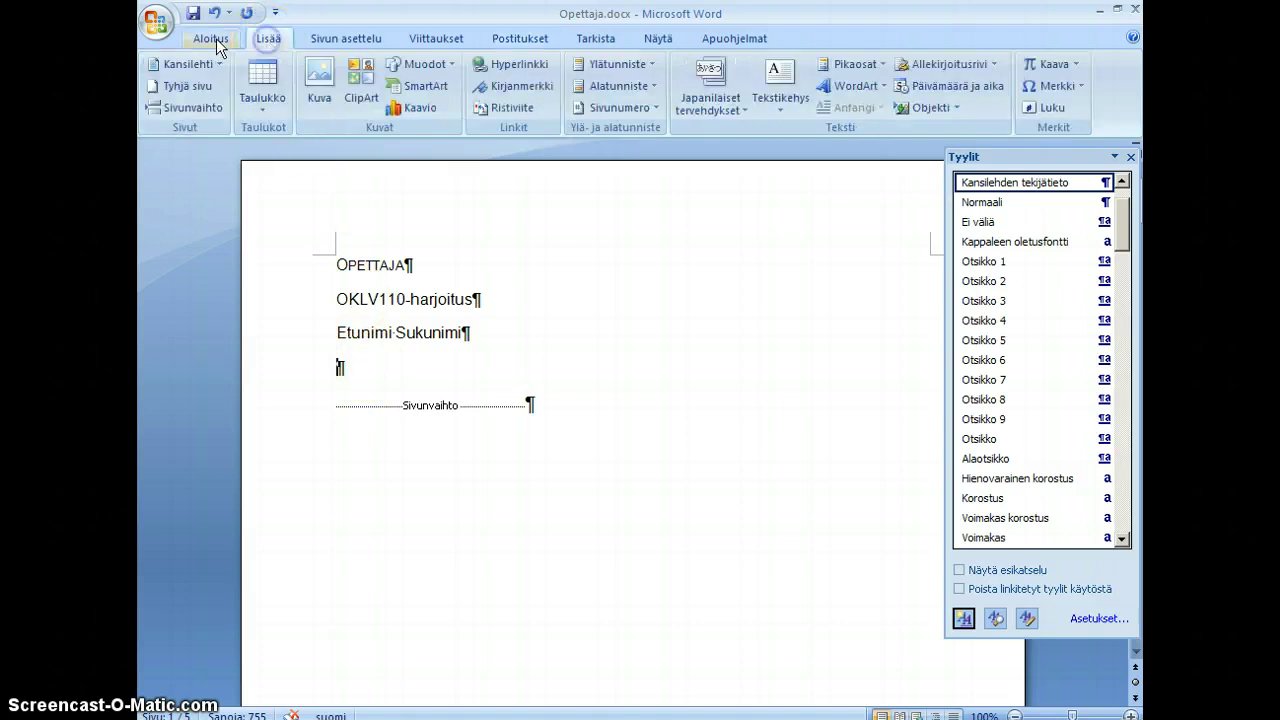
{"action": "left_click", "coordinate": [216, 38]}
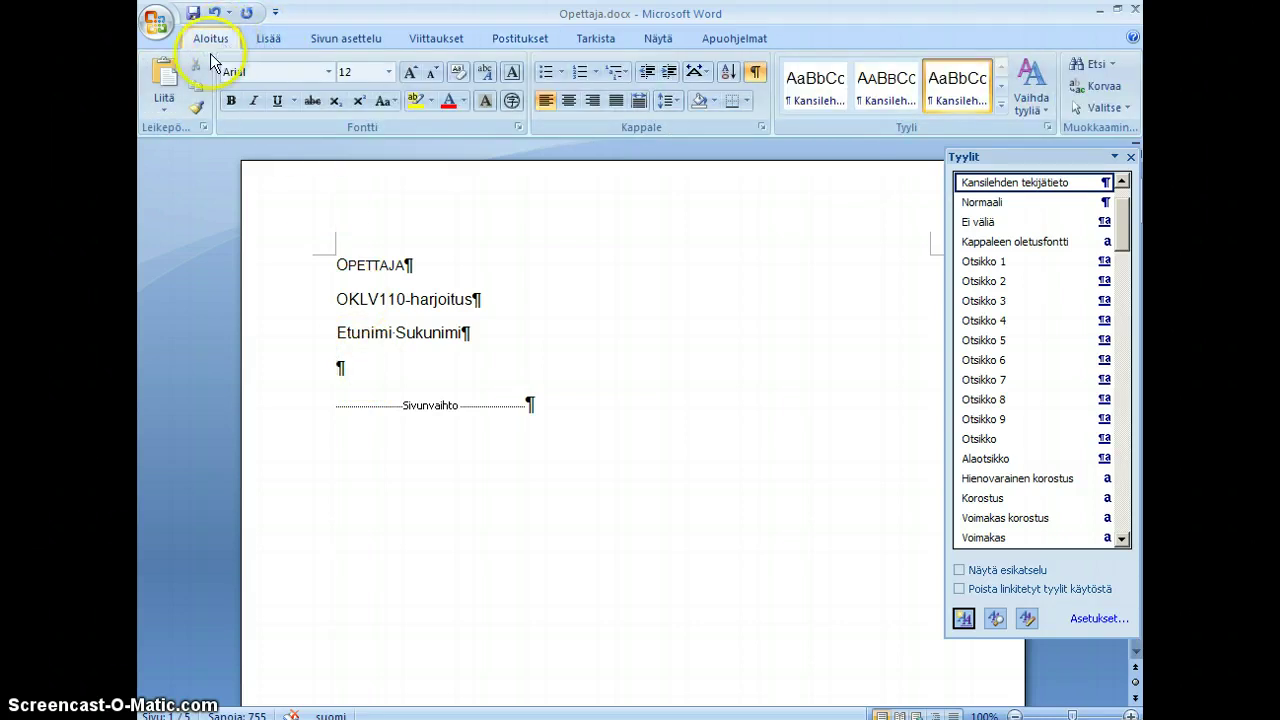
{"action": "left_click", "coordinate": [164, 103]}
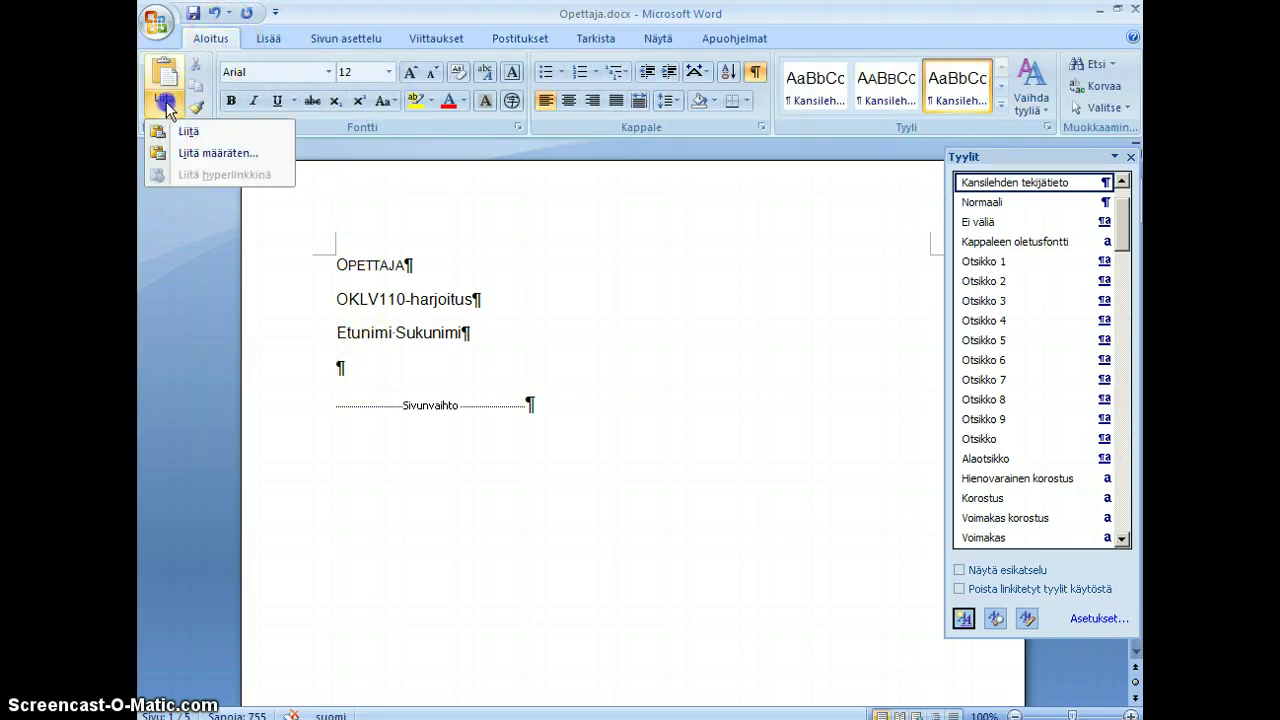
{"action": "left_click", "coordinate": [199, 154]}
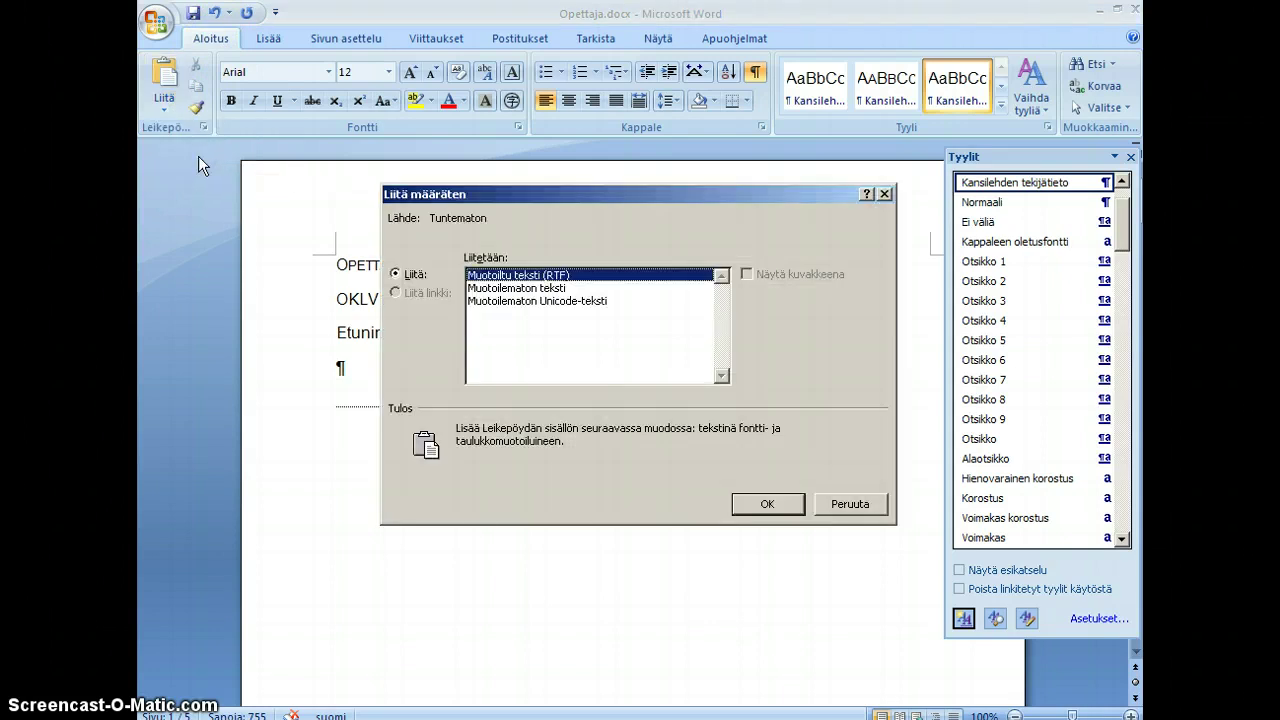
{"action": "left_click", "coordinate": [548, 302]}
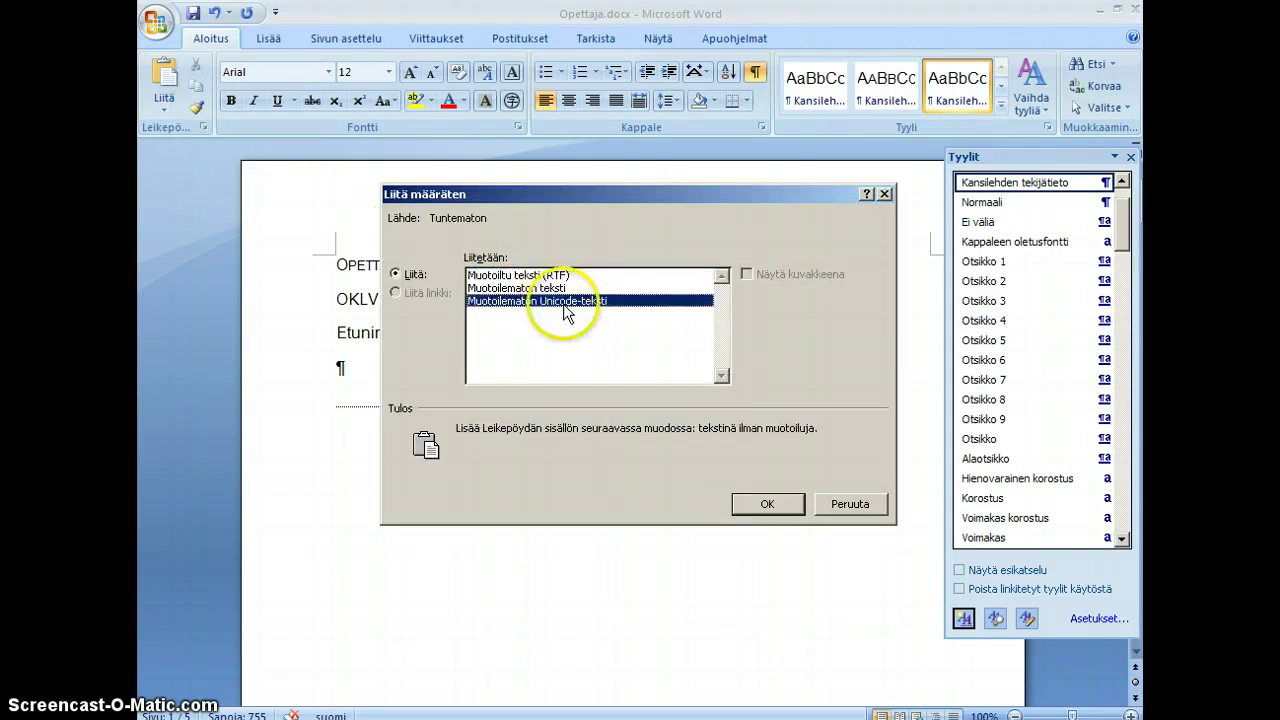
{"action": "left_click", "coordinate": [770, 504]}
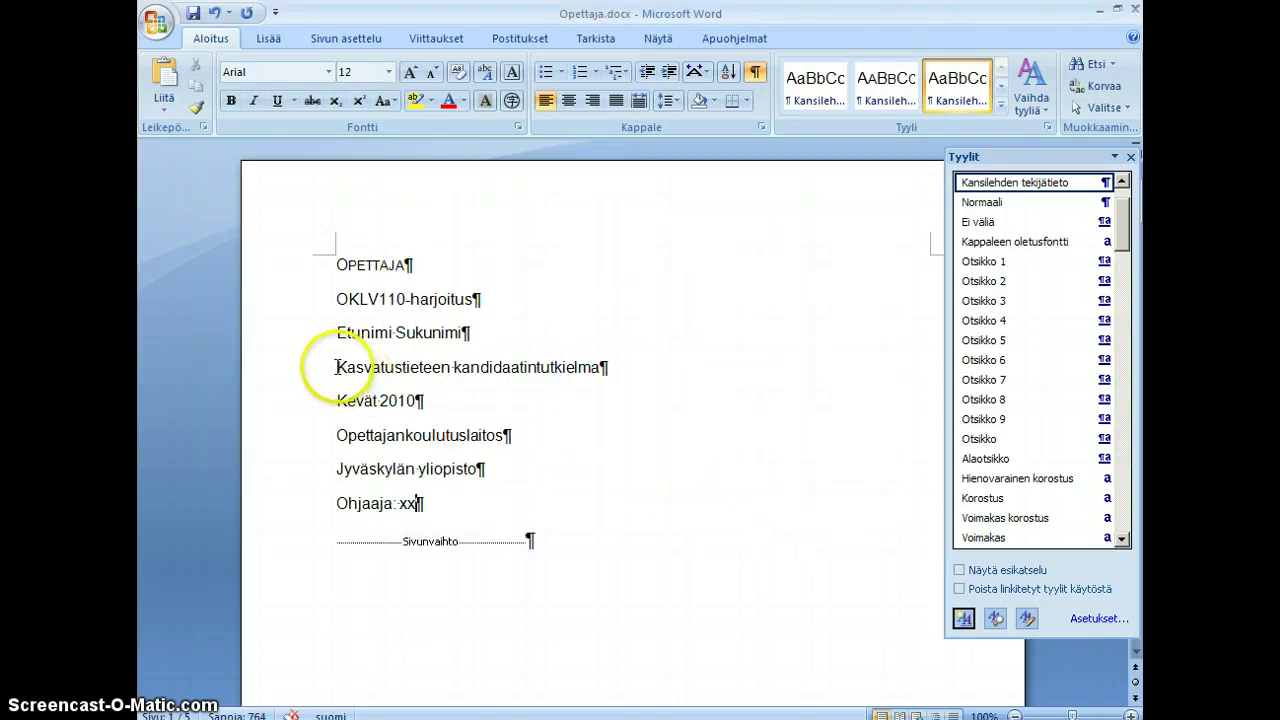
Step: Create a new style named "Kansilehden loput tiedot" from the five pasted lines, "Kasvatustieteen kandidaatintutkielma" through "Ohjaaja: xx"
{"action": "left_click_drag", "start_coordinate": [338, 368], "coordinate": [420, 432]}
{"action": "left_click_drag", "start_coordinate": [450, 478], "coordinate": [458, 516]}
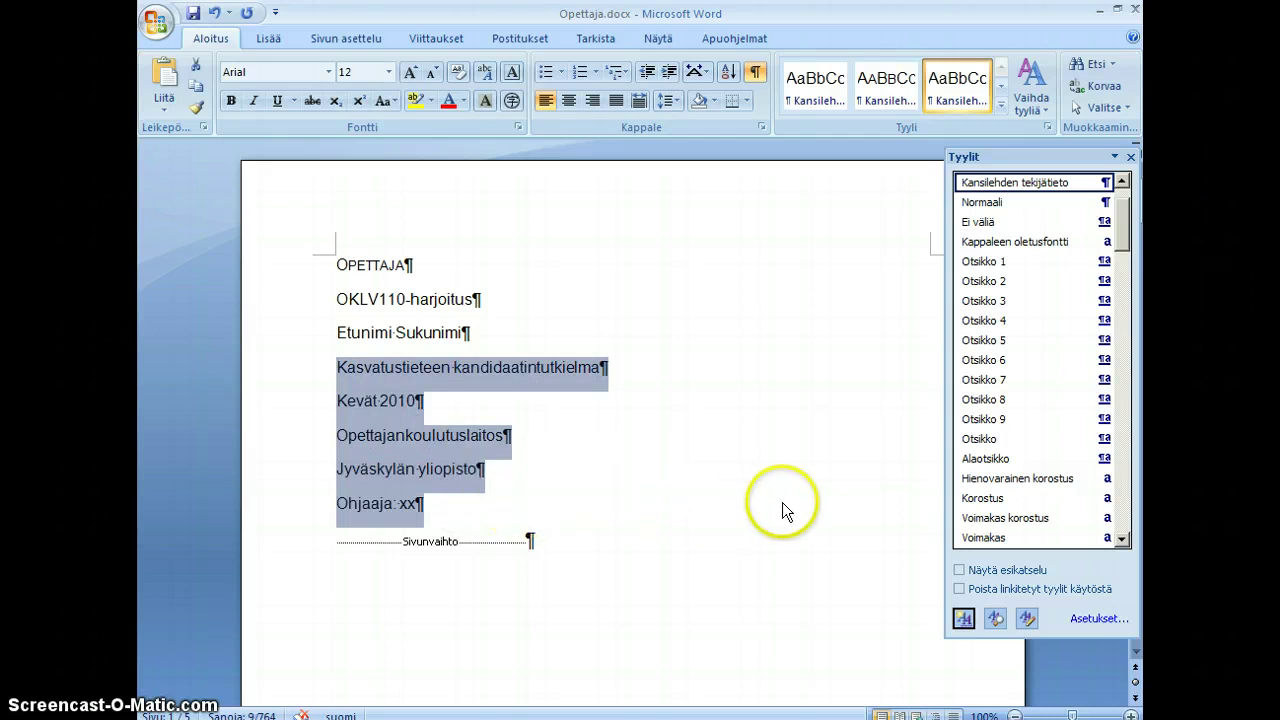
{"action": "left_click", "coordinate": [969, 621]}
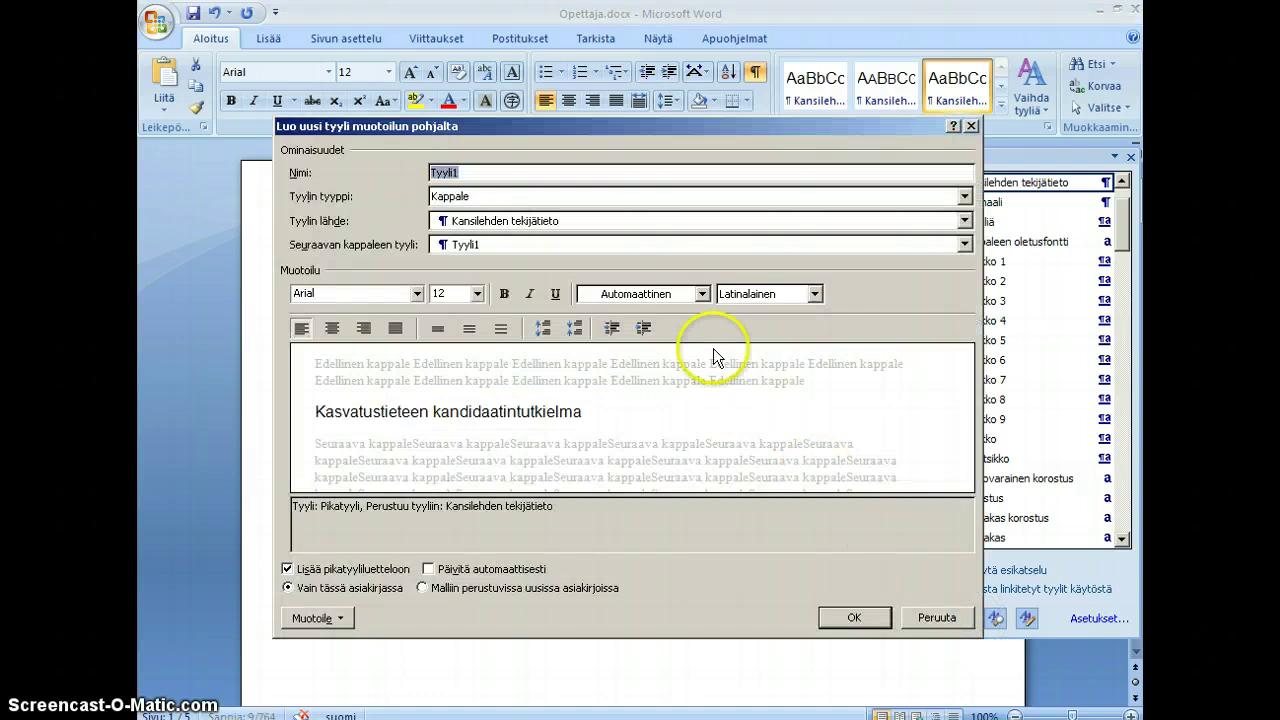
{"action": "type", "text": "Kansilehden loput tiedot"}
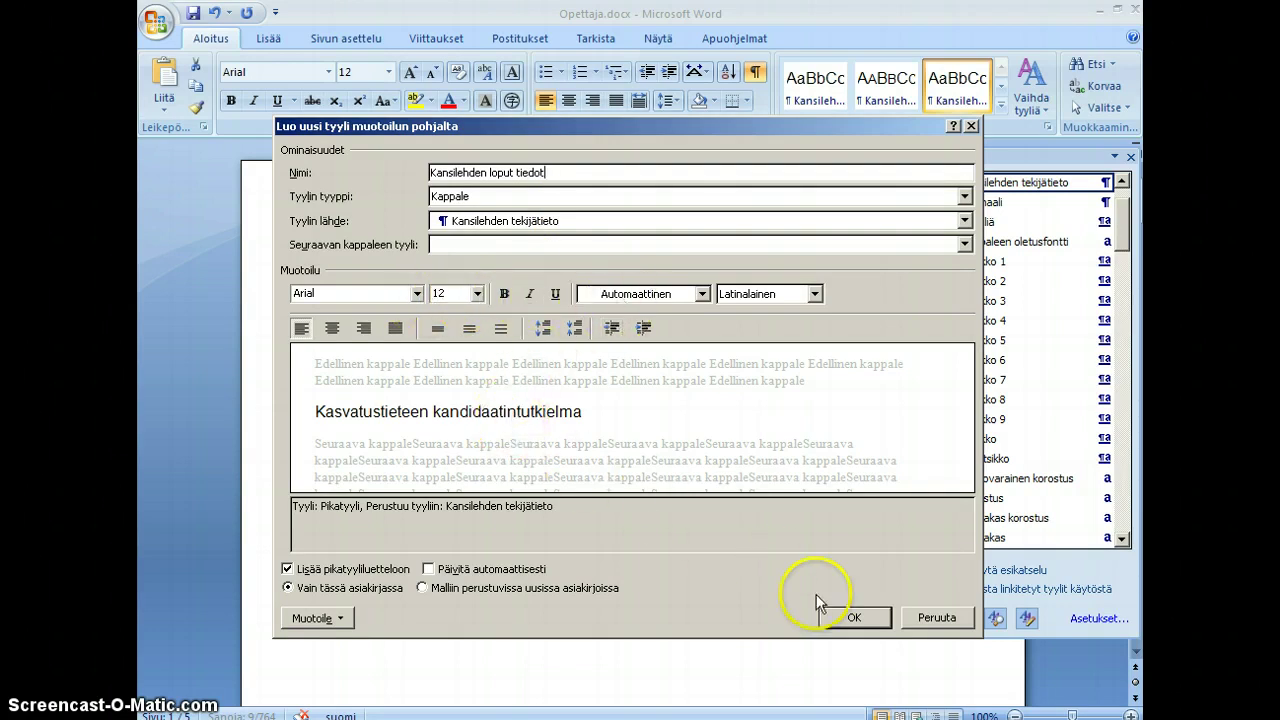
{"action": "left_click", "coordinate": [848, 622]}
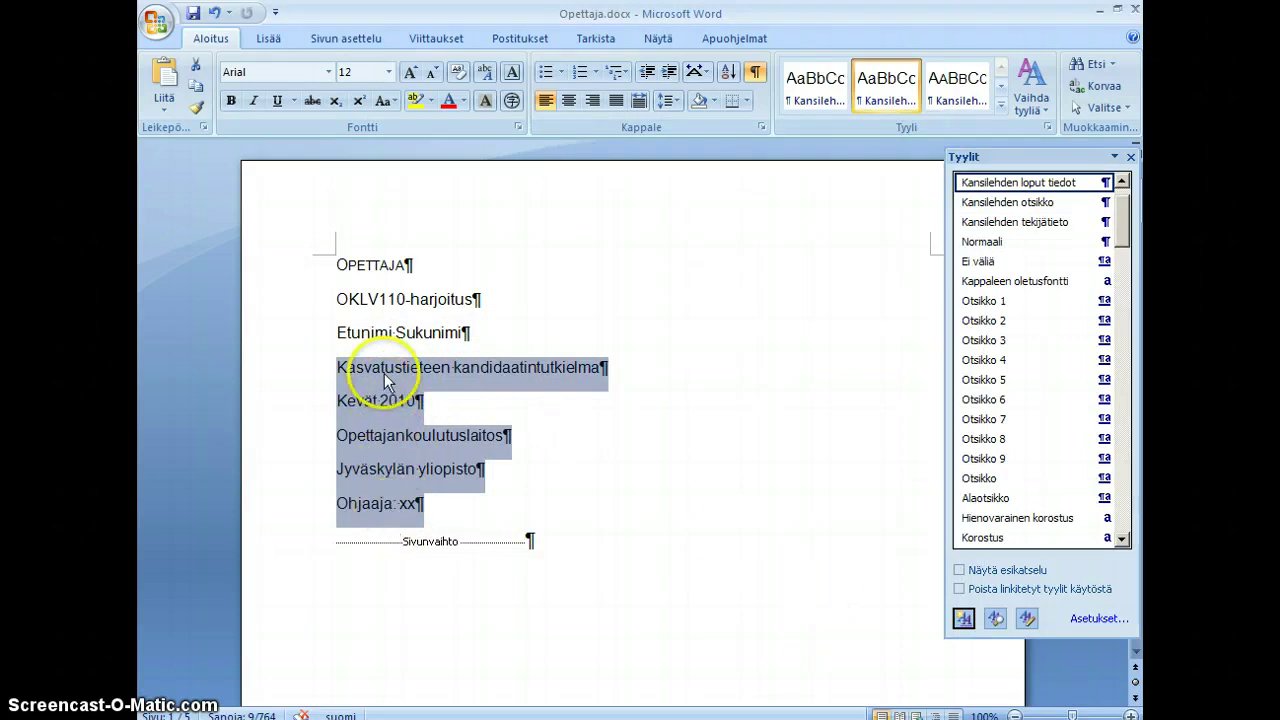
Step: Replace the paragraph breaks before "Kevät 2010" and "Opettajankoulutuslaitos" with manual line breaks
{"action": "left_click", "coordinate": [603, 369]}
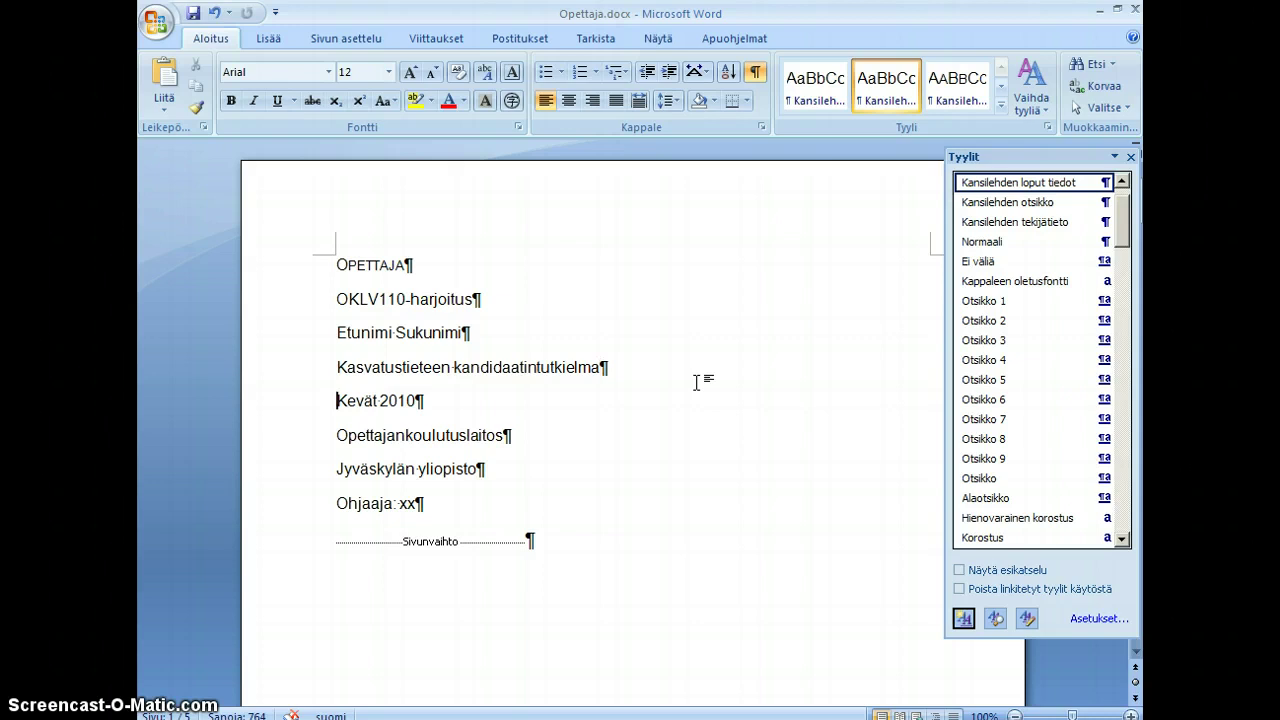
{"action": "key", "text": "BackSpace"}
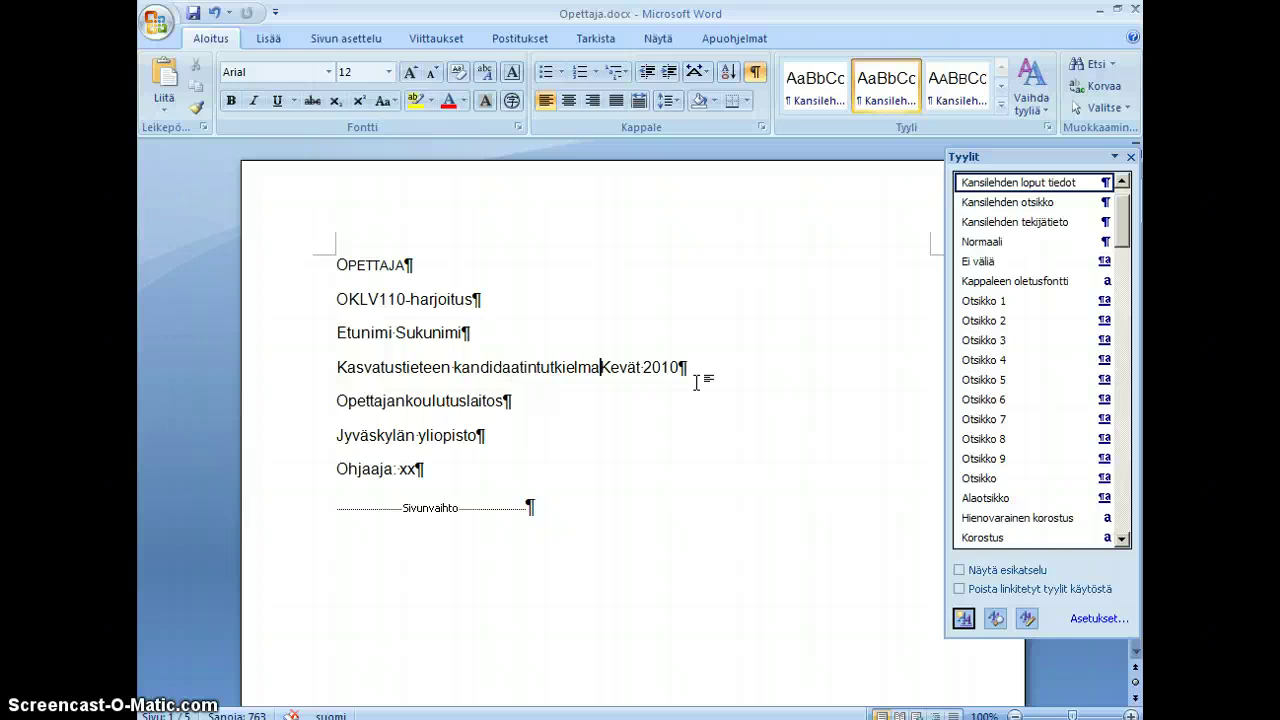
{"action": "key", "text": "shift+Return"}
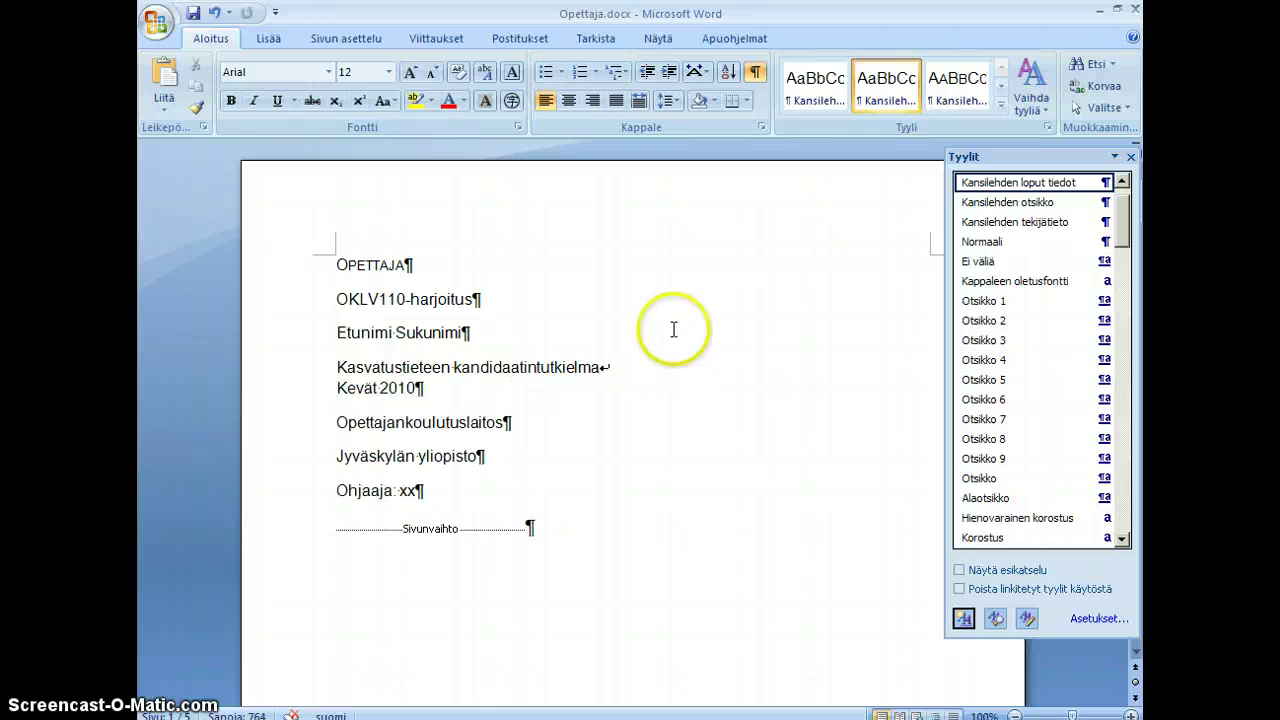
{"action": "left_click", "coordinate": [498, 392]}
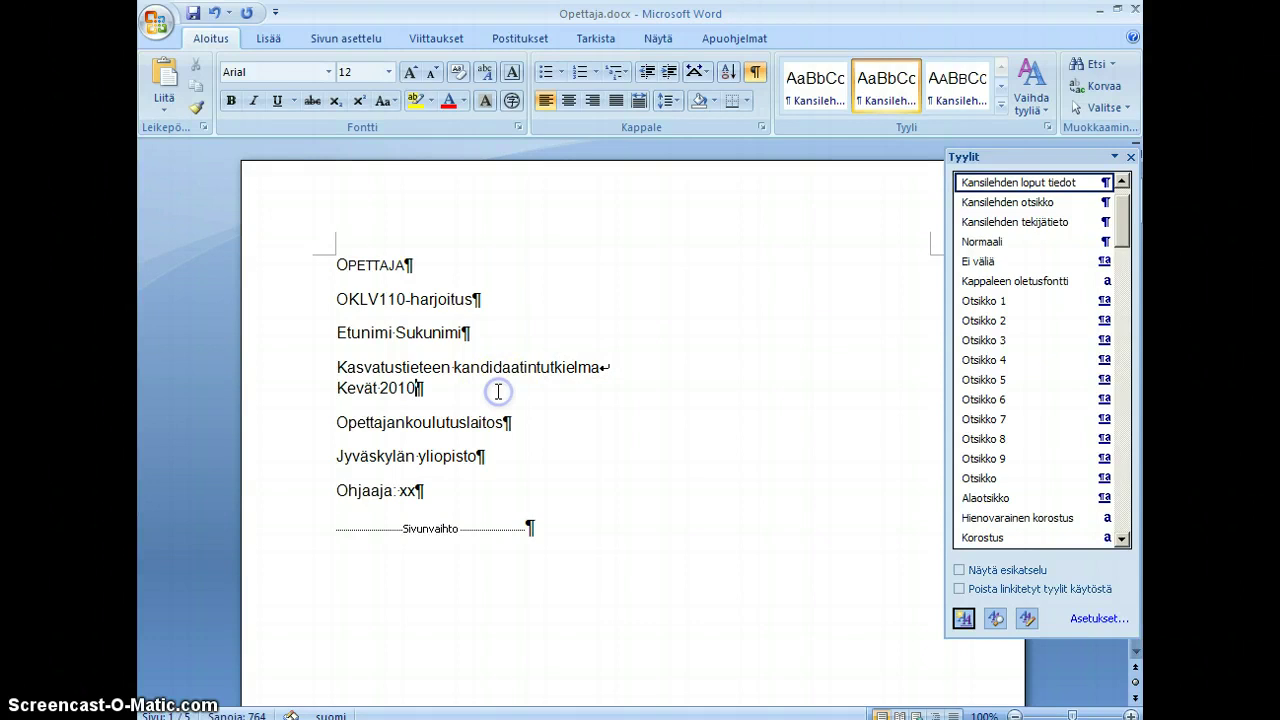
{"action": "key", "text": "Delete"}
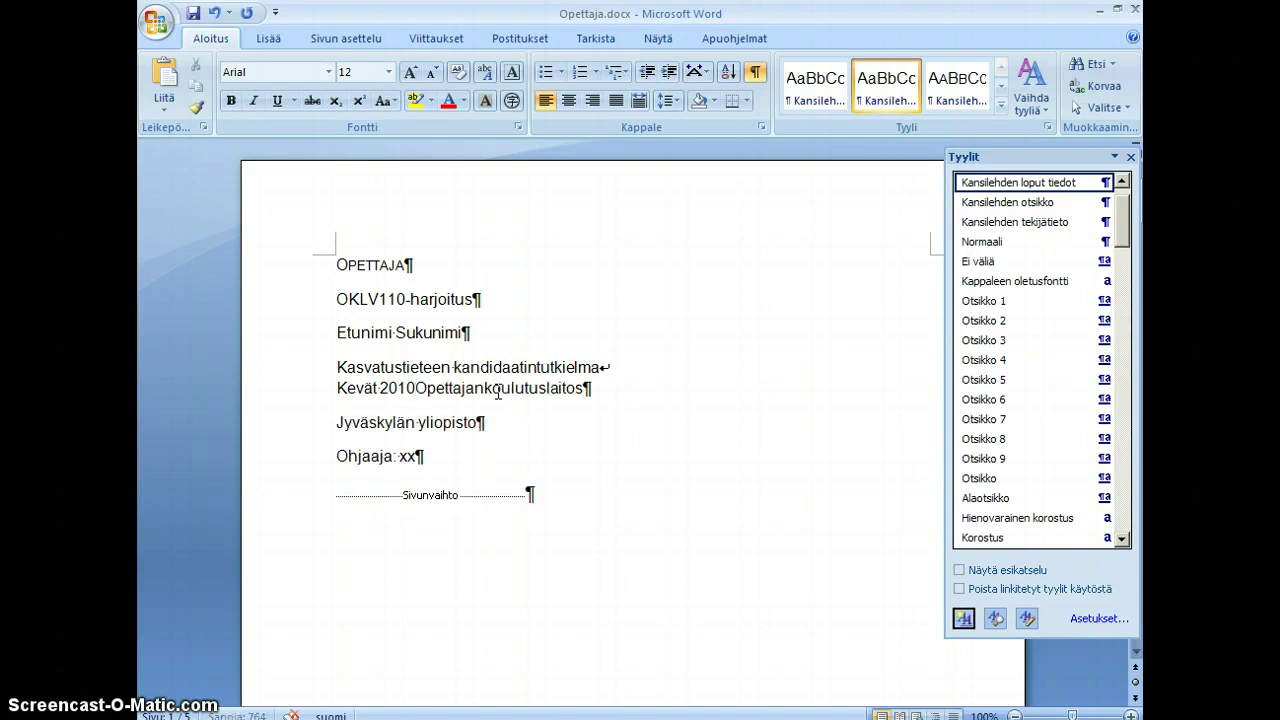
{"action": "key", "text": "shift+Return"}
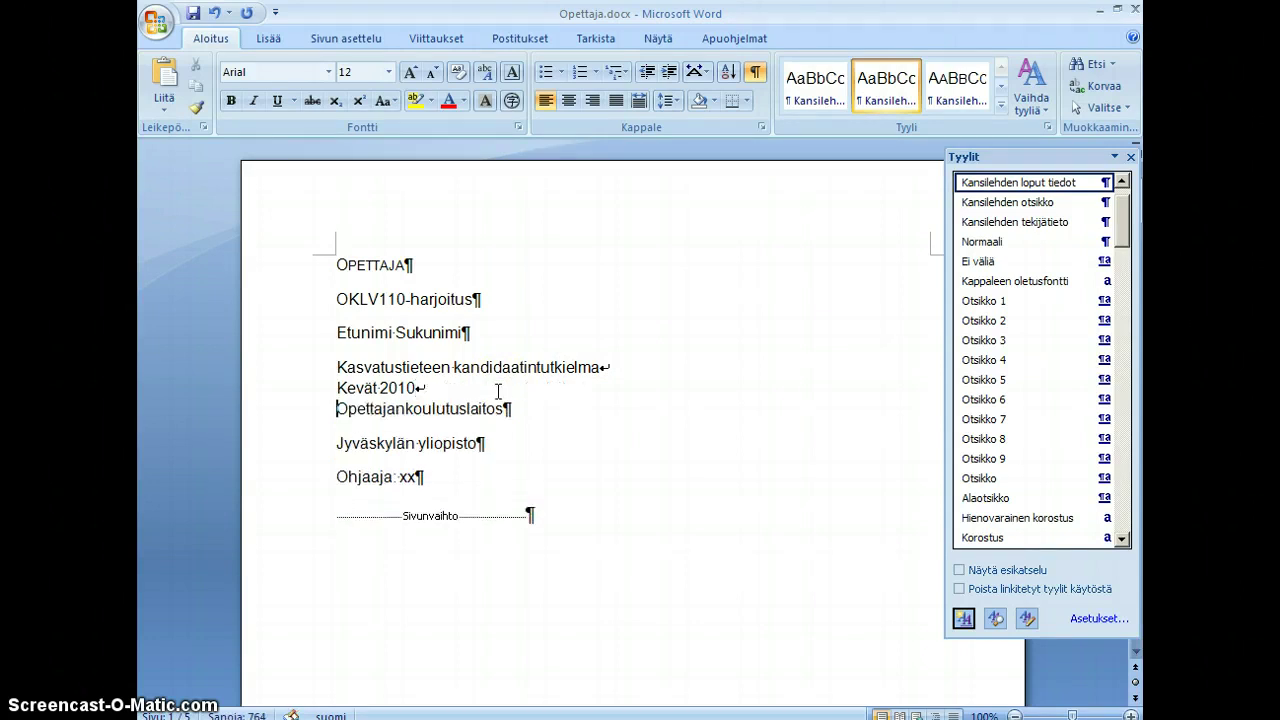
Step: Replace the paragraph breaks before "Jyväskylän yliopisto" and "Ohjaaja: xx" with manual line breaks
{"action": "left_click", "coordinate": [577, 397]}
{"action": "key", "text": "Down"}
{"action": "key", "text": "BackSpace"}
{"action": "type", "text": "*"}
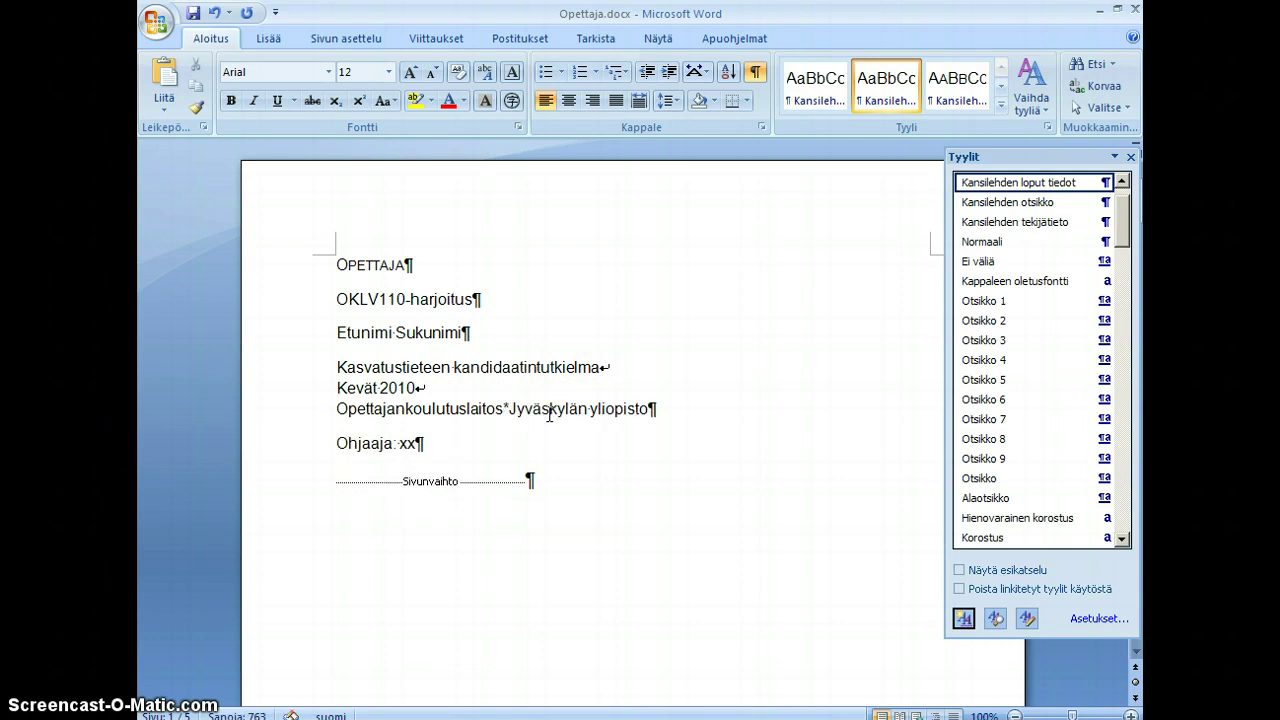
{"action": "key", "text": "BackSpace"}
{"action": "key", "text": "shift+Return"}
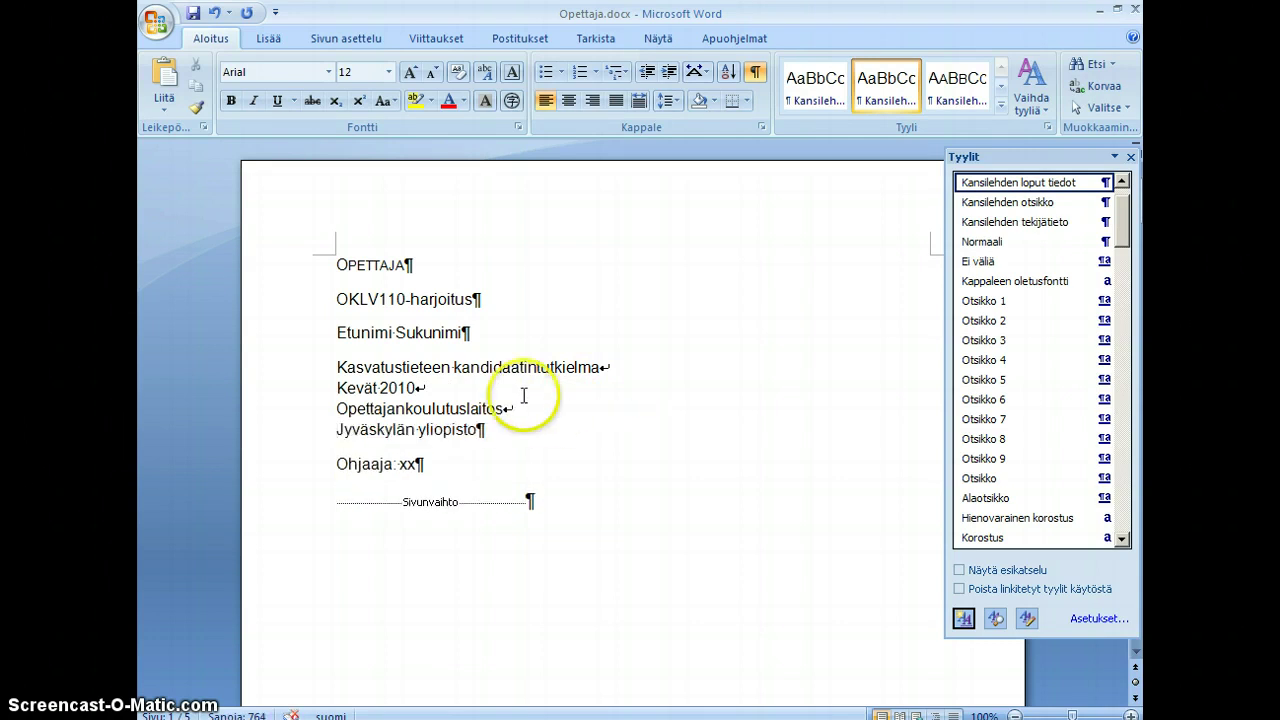
{"action": "left_click", "coordinate": [478, 431]}
{"action": "key", "text": "Delete"}
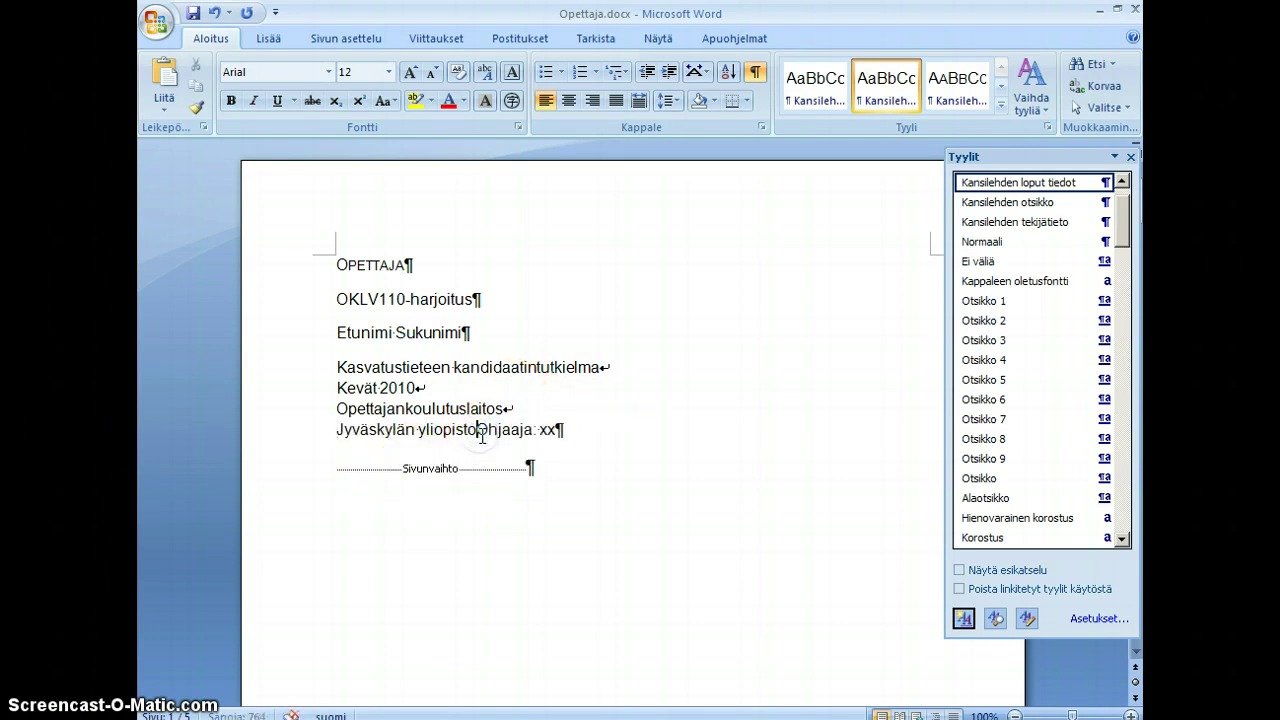
{"action": "key", "text": "shift+Return"}
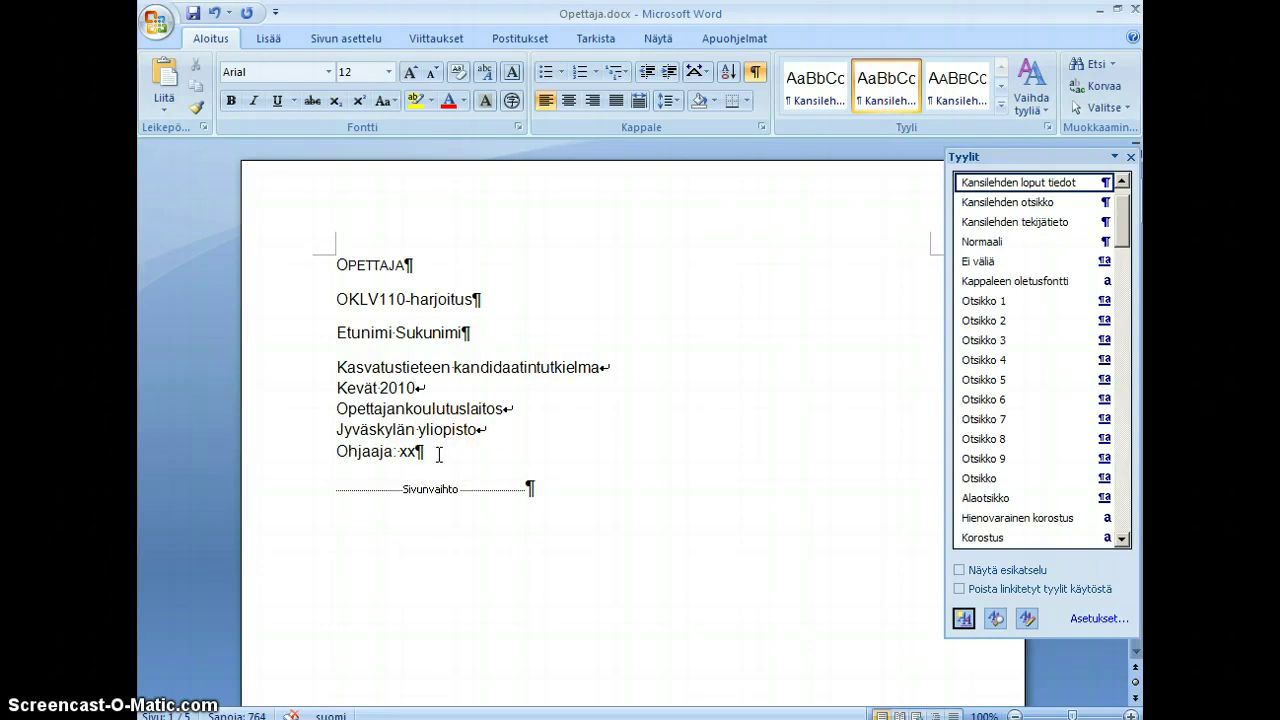
{"action": "left_click", "coordinate": [426, 453]}
{"action": "left_click", "coordinate": [520, 38]}
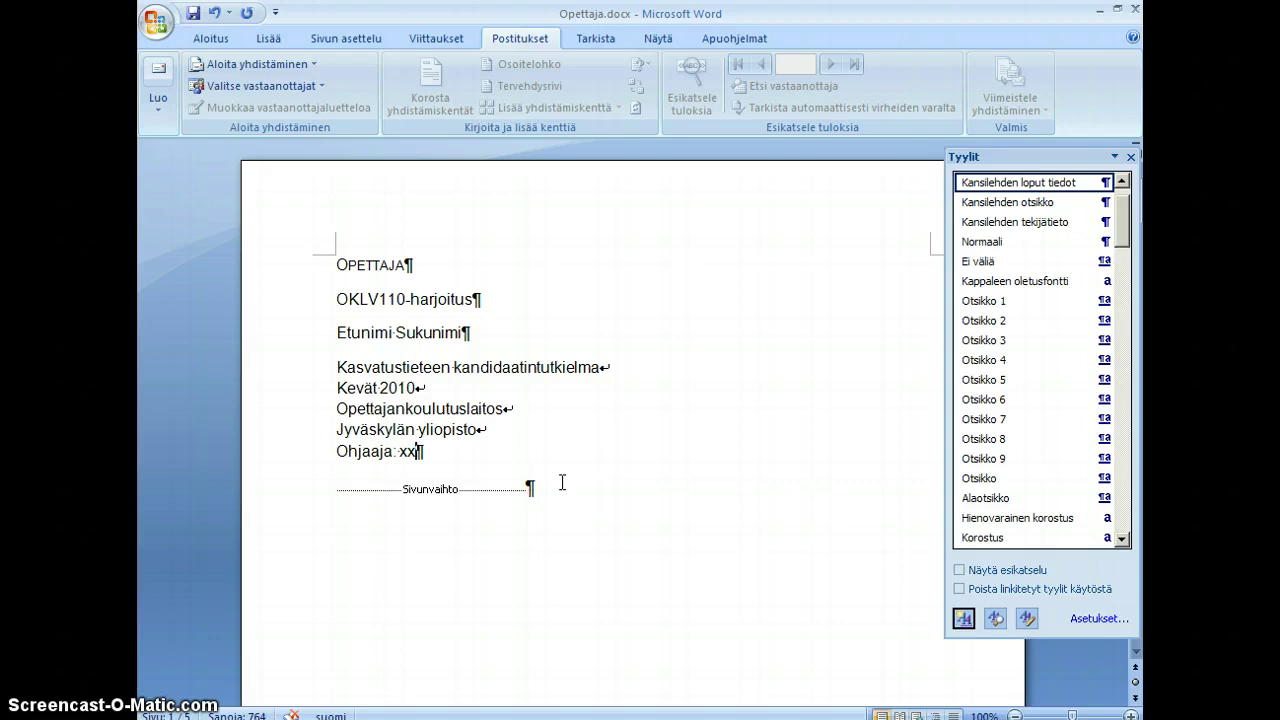
Step: Insert five empty paragraphs above the title "Opettaja" and remove them again
{"action": "left_click", "coordinate": [338, 264]}
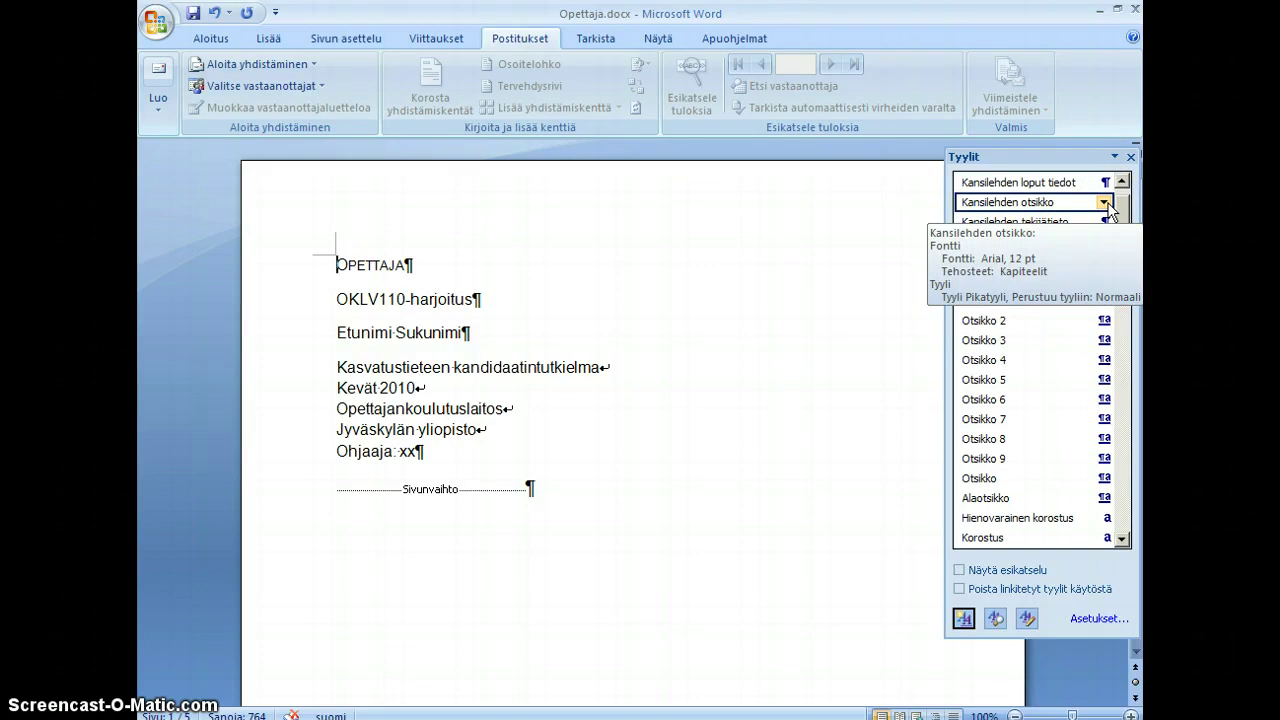
{"action": "key", "text": "Return"}
{"action": "key", "text": "Return"}
{"action": "key", "text": "Return"}
{"action": "key", "text": "Return"}
{"action": "key", "text": "Return"}
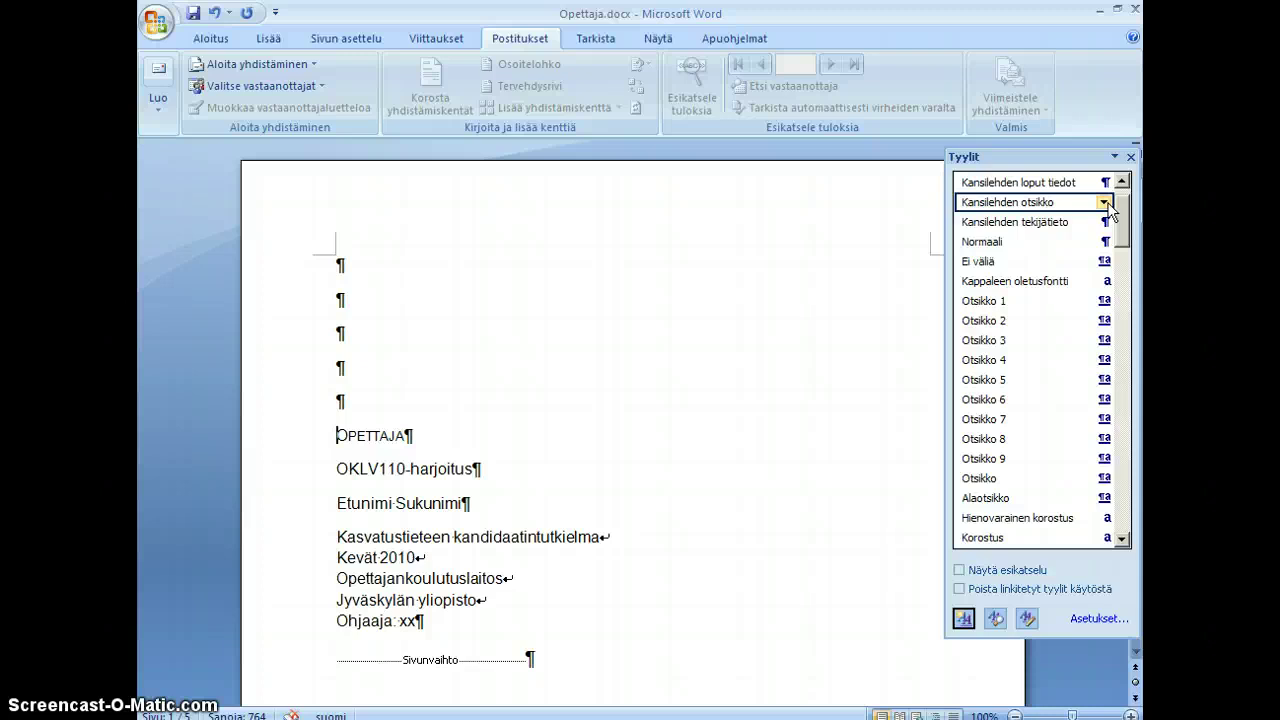
{"action": "key", "text": "BackSpace"}
{"action": "key", "text": "BackSpace"}
{"action": "key", "text": "BackSpace"}
{"action": "key", "text": "BackSpace"}
{"action": "key", "text": "BackSpace"}
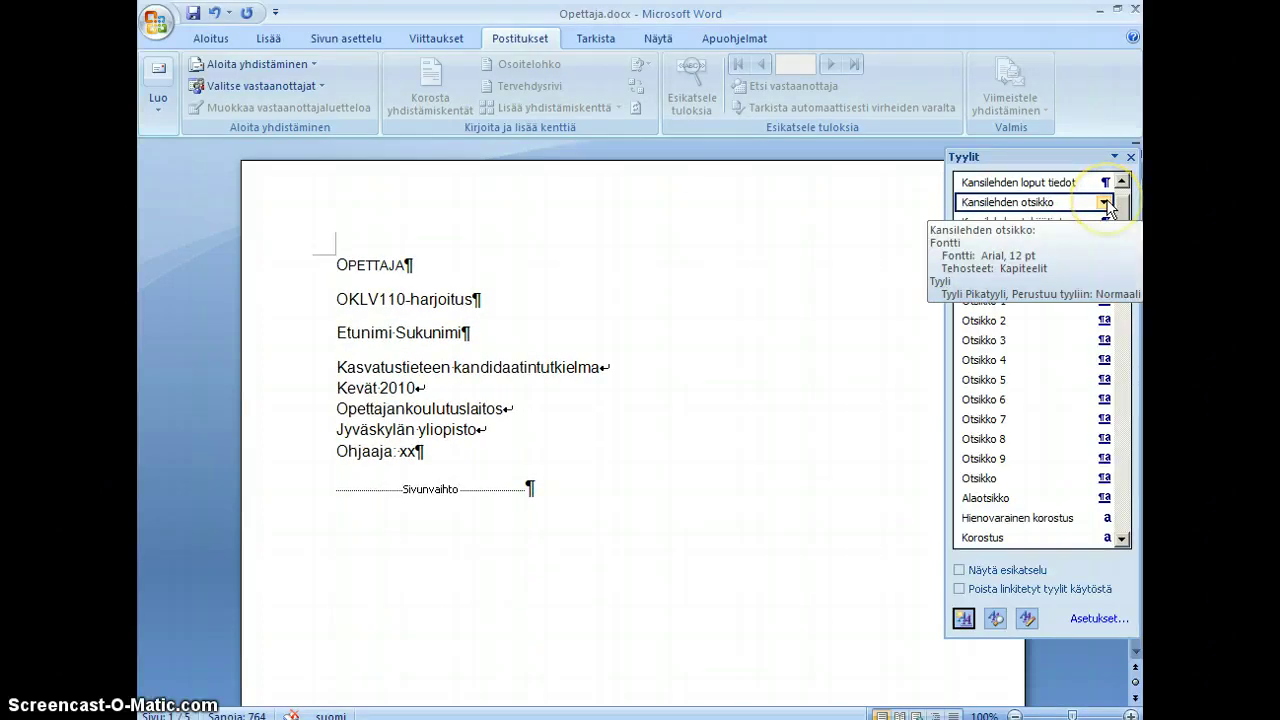
Step: Modify the "Kansilehden otsikko" style's paragraph format so that the spacing before (Ennen) is 120 pt
{"action": "left_click", "coordinate": [1105, 203]}
{"action": "left_click", "coordinate": [1105, 203]}
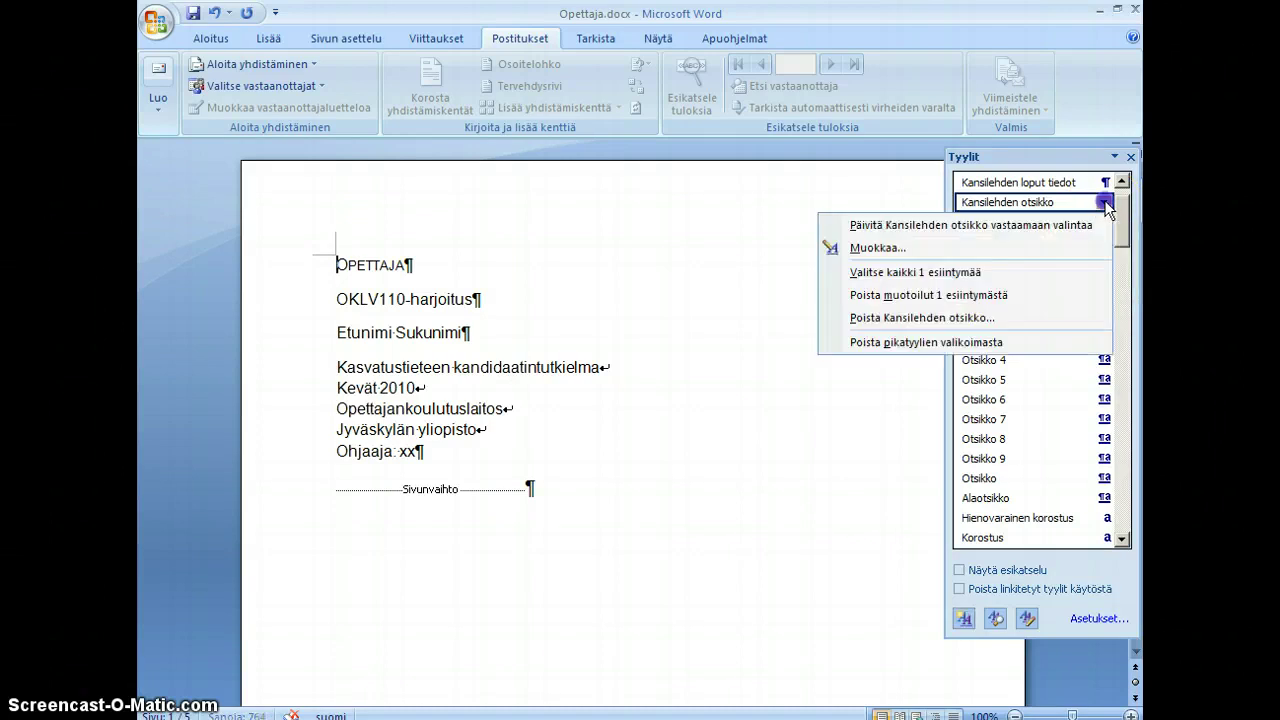
{"action": "left_click", "coordinate": [993, 250]}
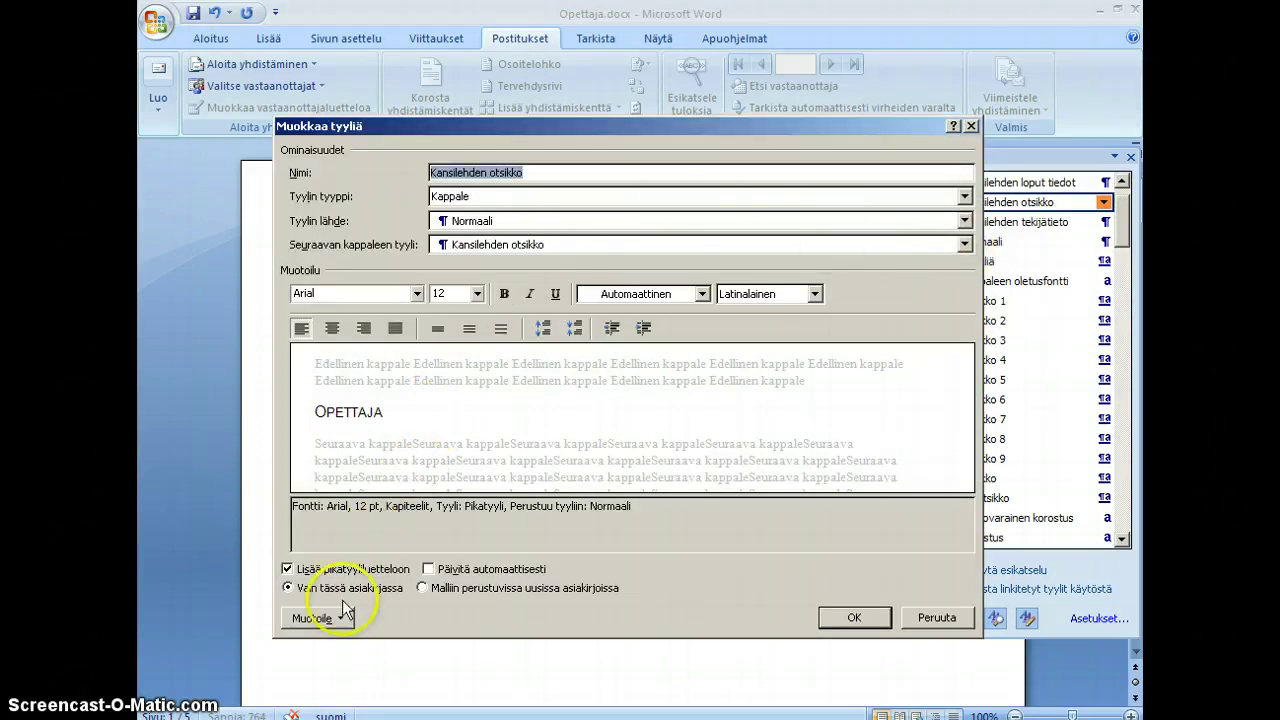
{"action": "left_click", "coordinate": [318, 618]}
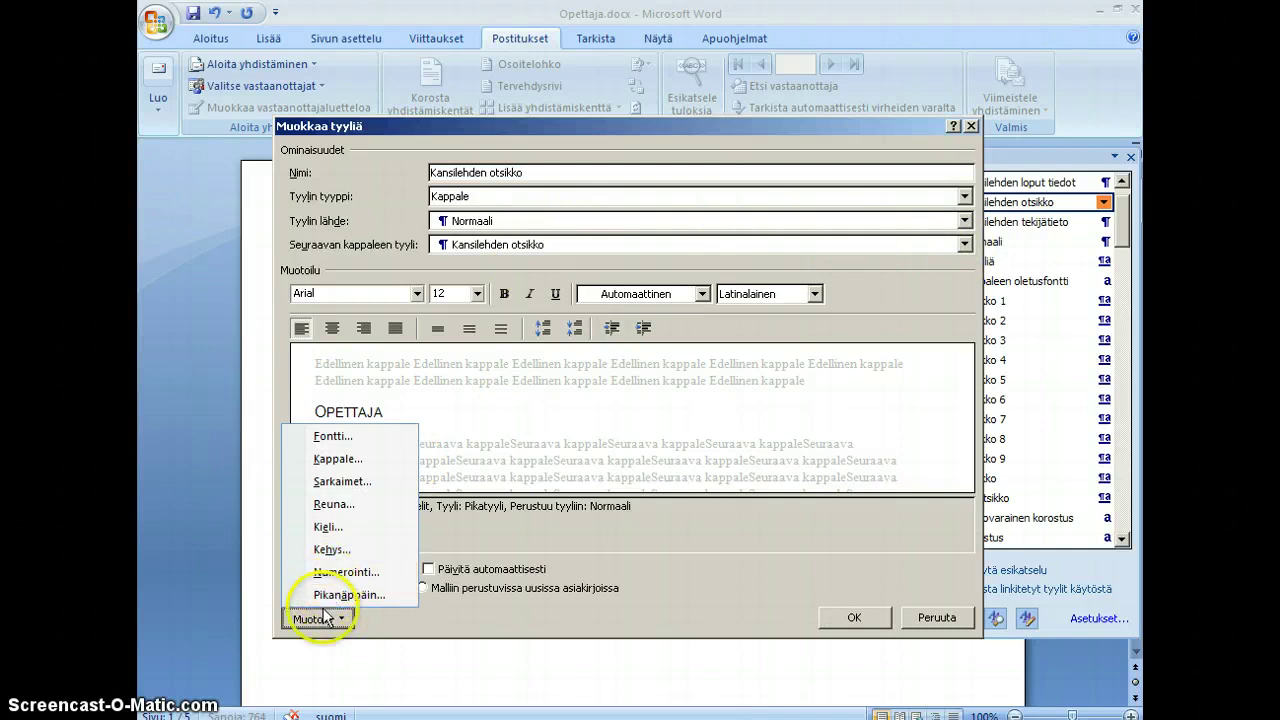
{"action": "left_click", "coordinate": [333, 462]}
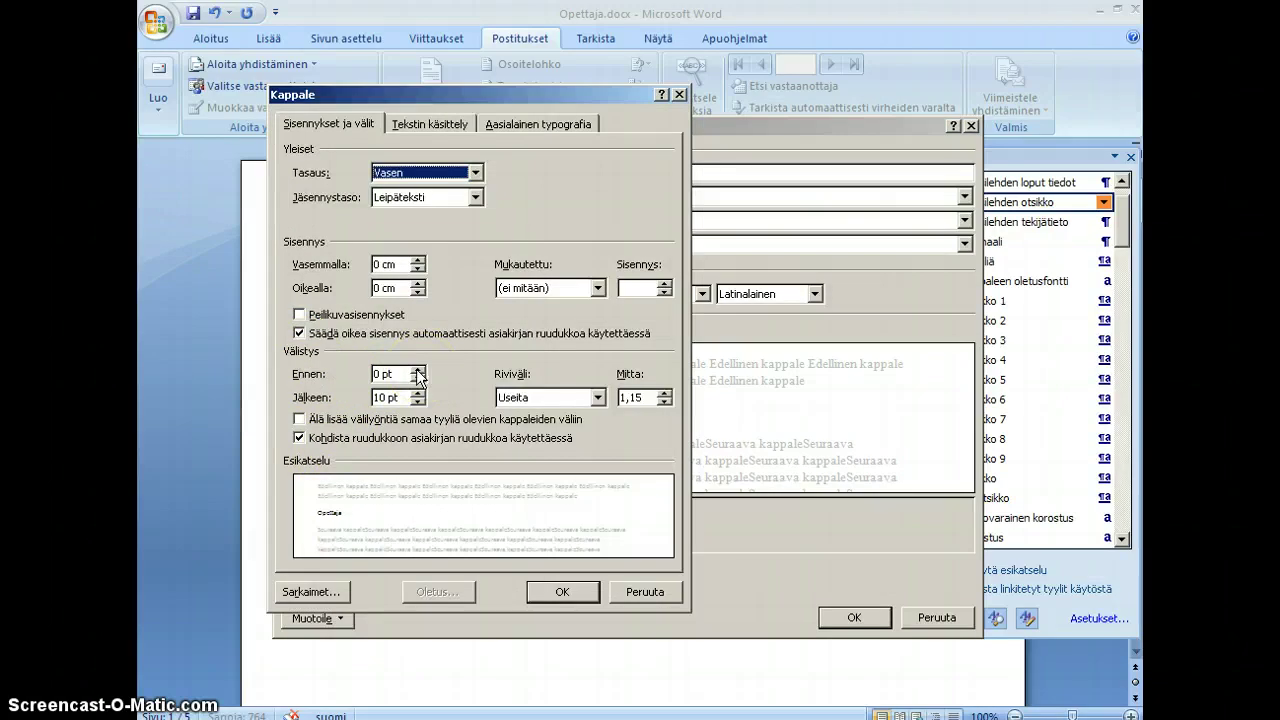
{"action": "left_click_drag", "start_coordinate": [451, 94], "coordinate": [575, 126]}
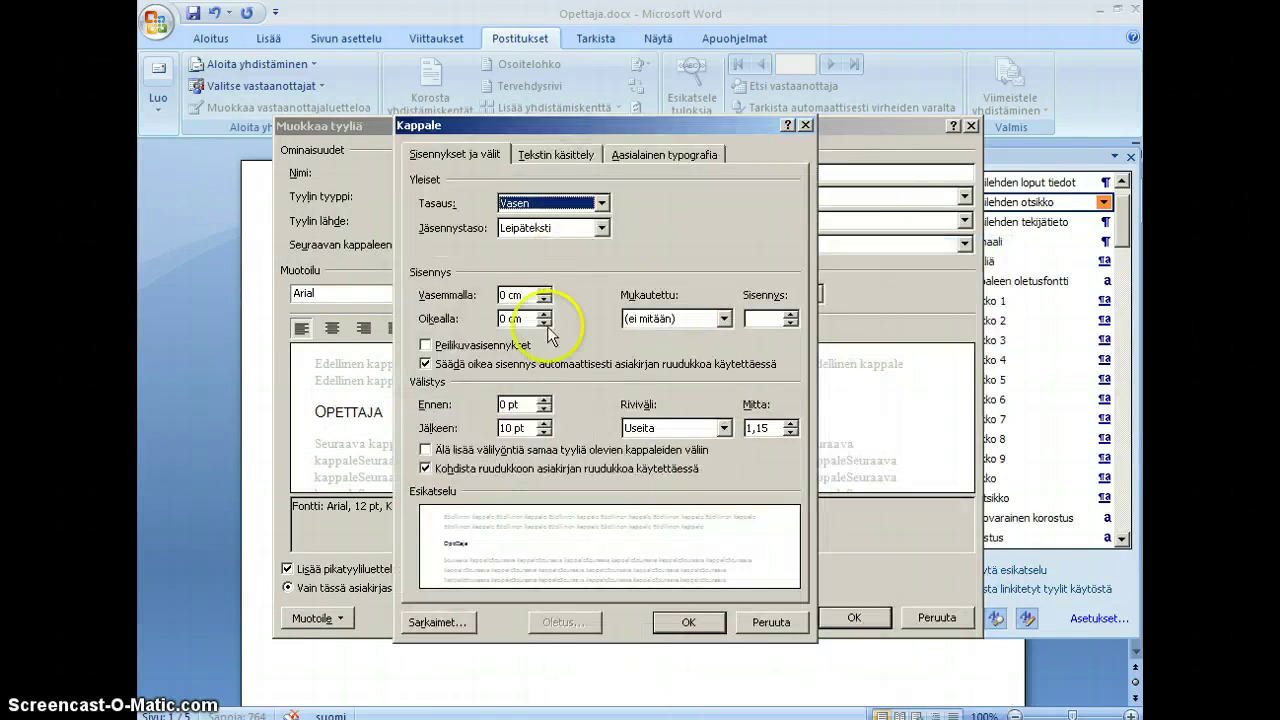
{"action": "double_click", "coordinate": [505, 404]}
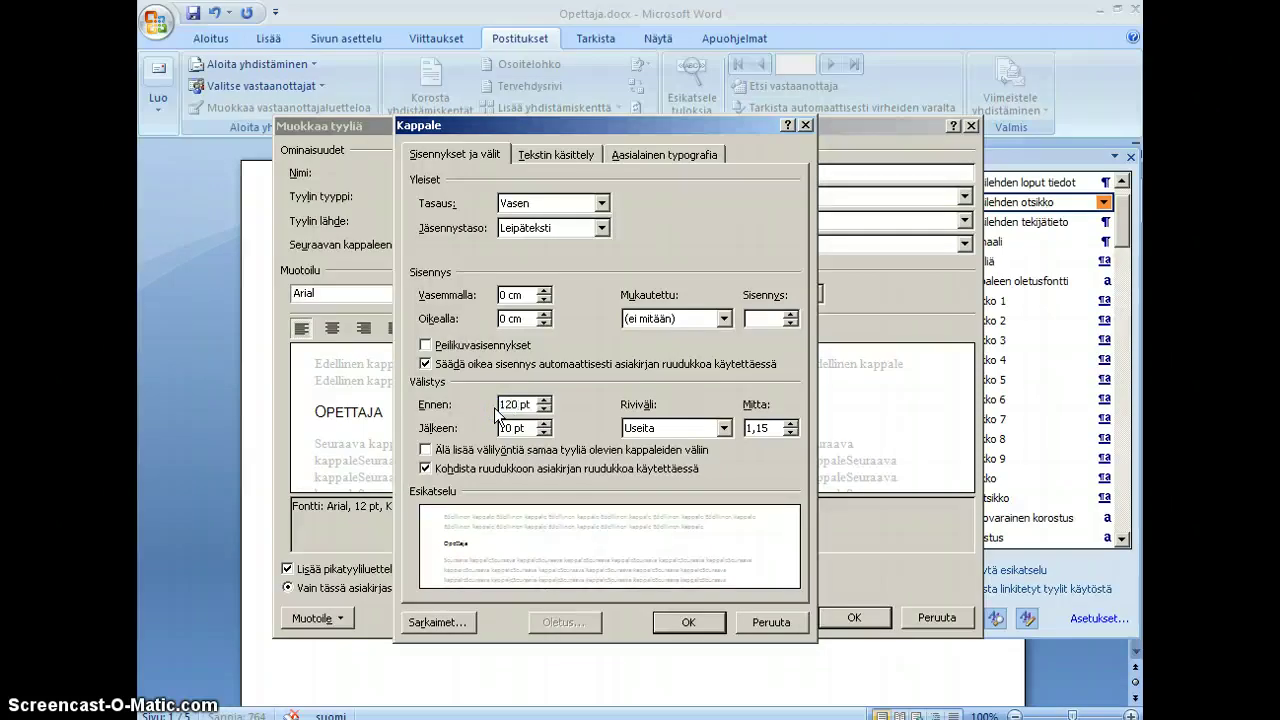
{"action": "left_click", "coordinate": [690, 622]}
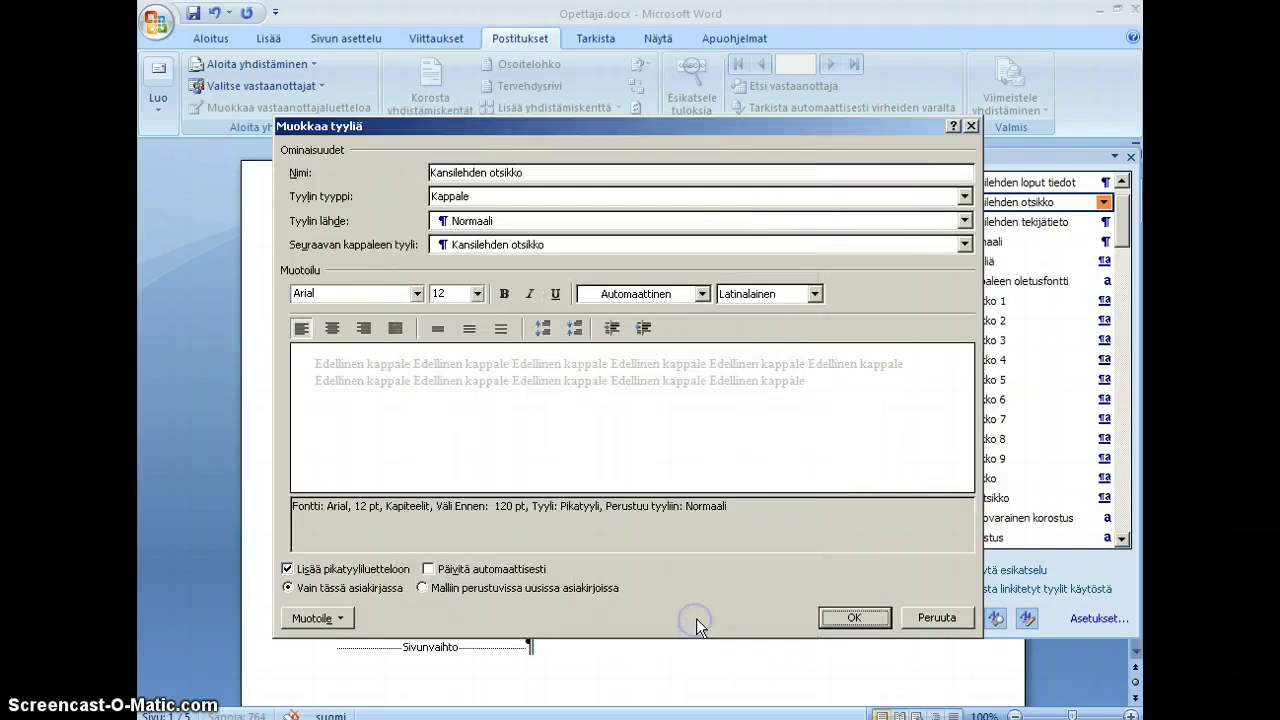
{"action": "left_click", "coordinate": [859, 615]}
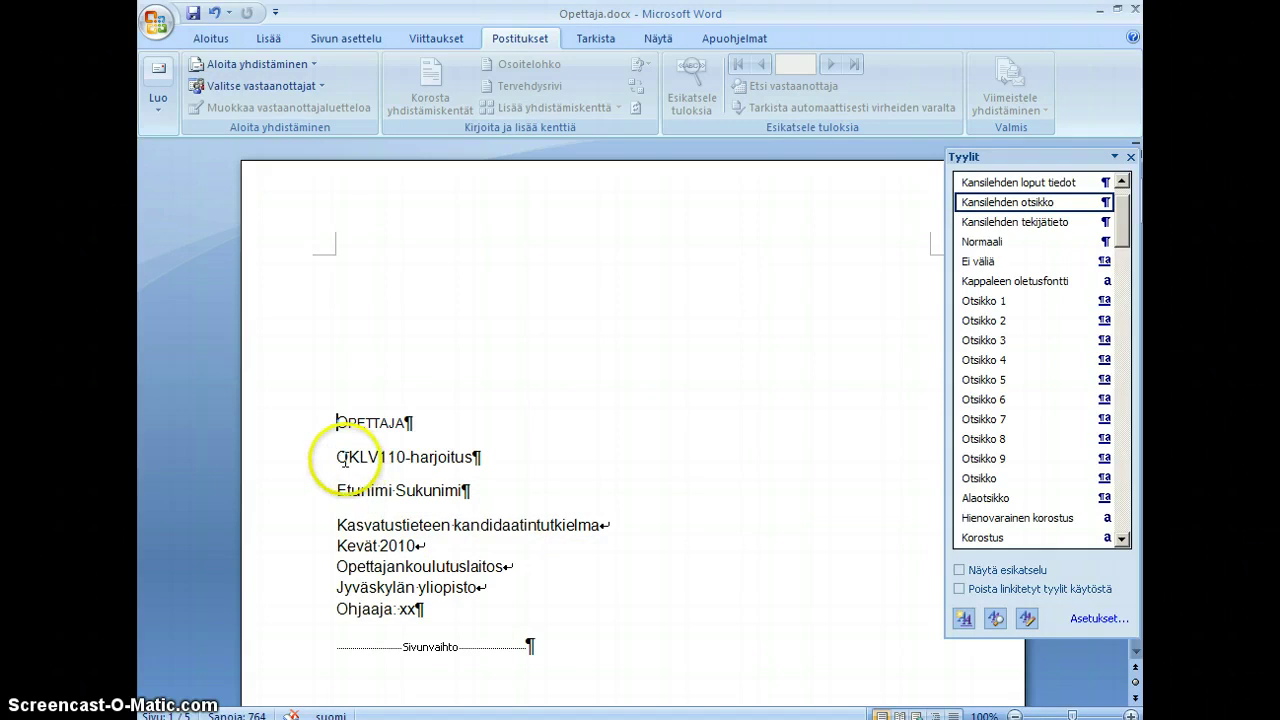
Step: Set the spacing before (Ennen) in the "Kansilehden loput tiedot" style to 140 pt and check the title page layout
{"action": "left_click", "coordinate": [340, 525]}
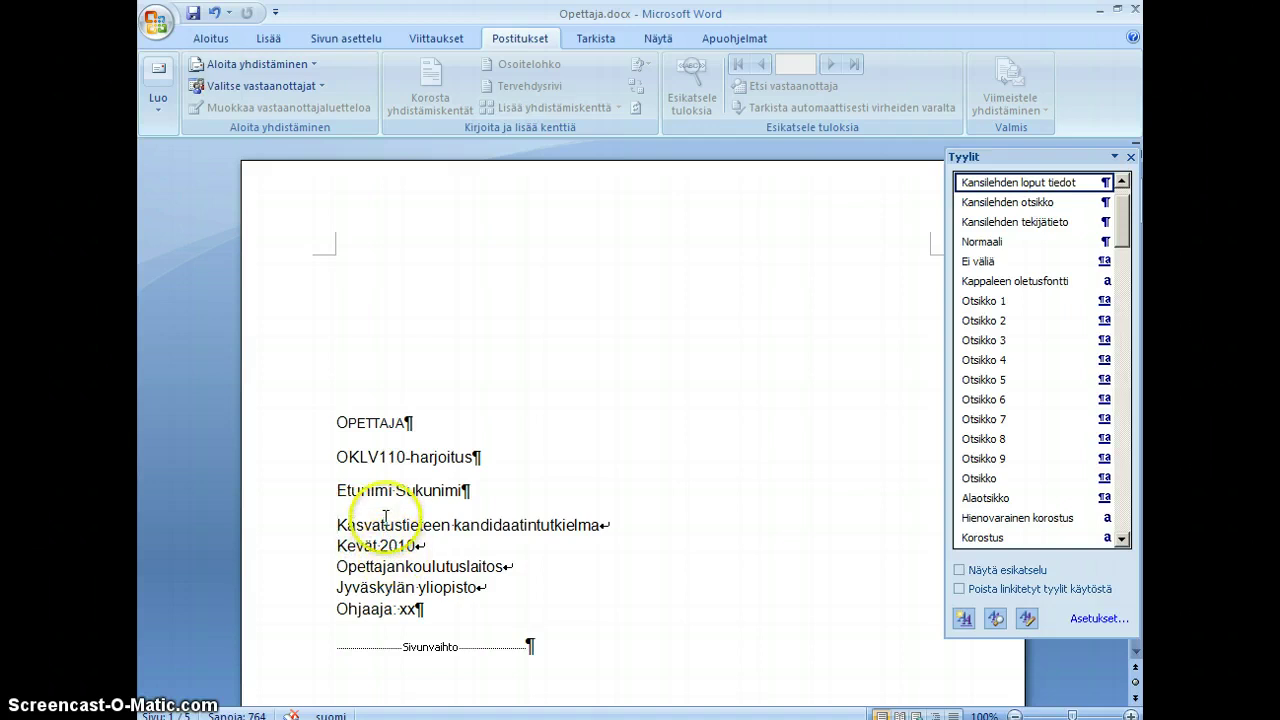
{"action": "left_click", "coordinate": [1104, 186]}
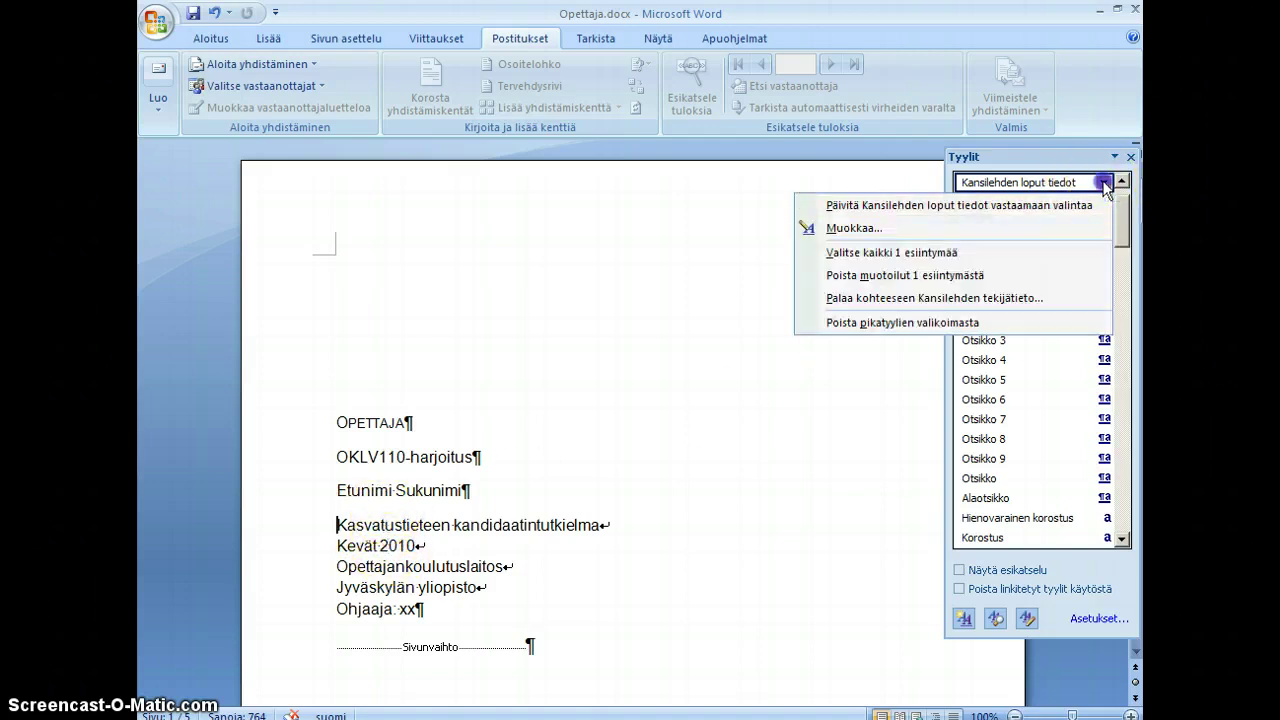
{"action": "left_click", "coordinate": [1002, 222]}
{"action": "left_click", "coordinate": [318, 618]}
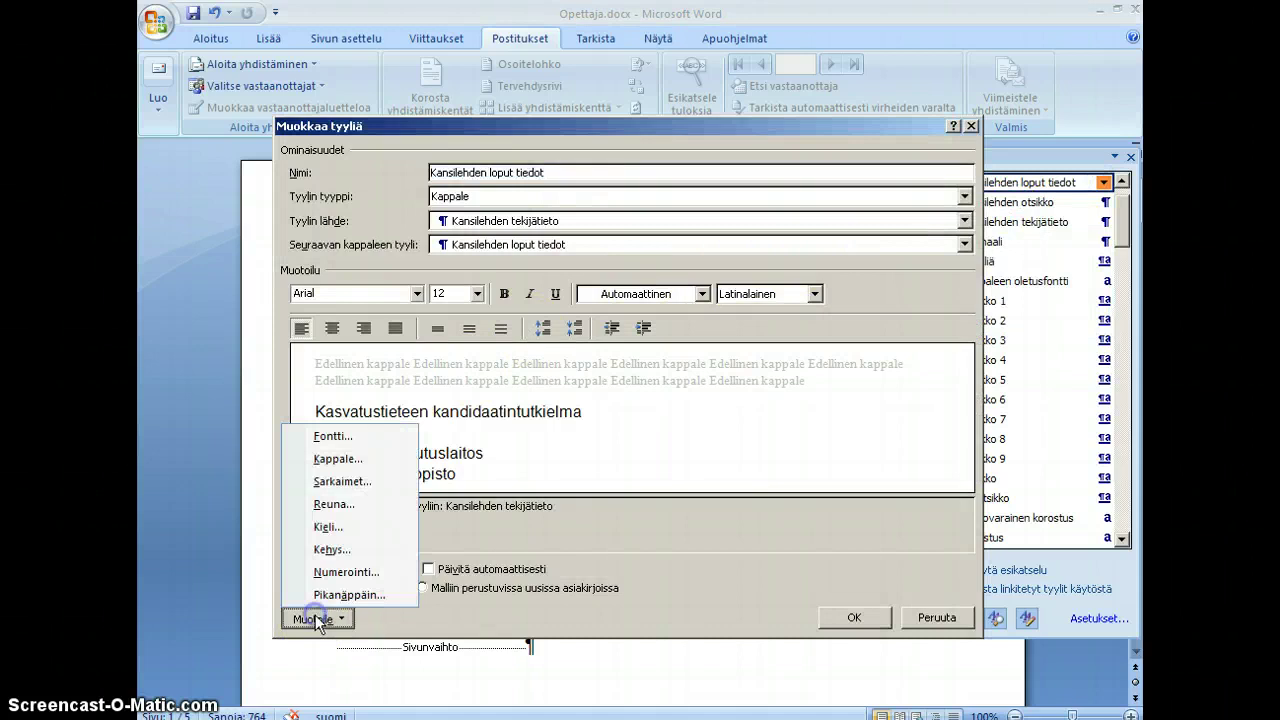
{"action": "left_click", "coordinate": [332, 458]}
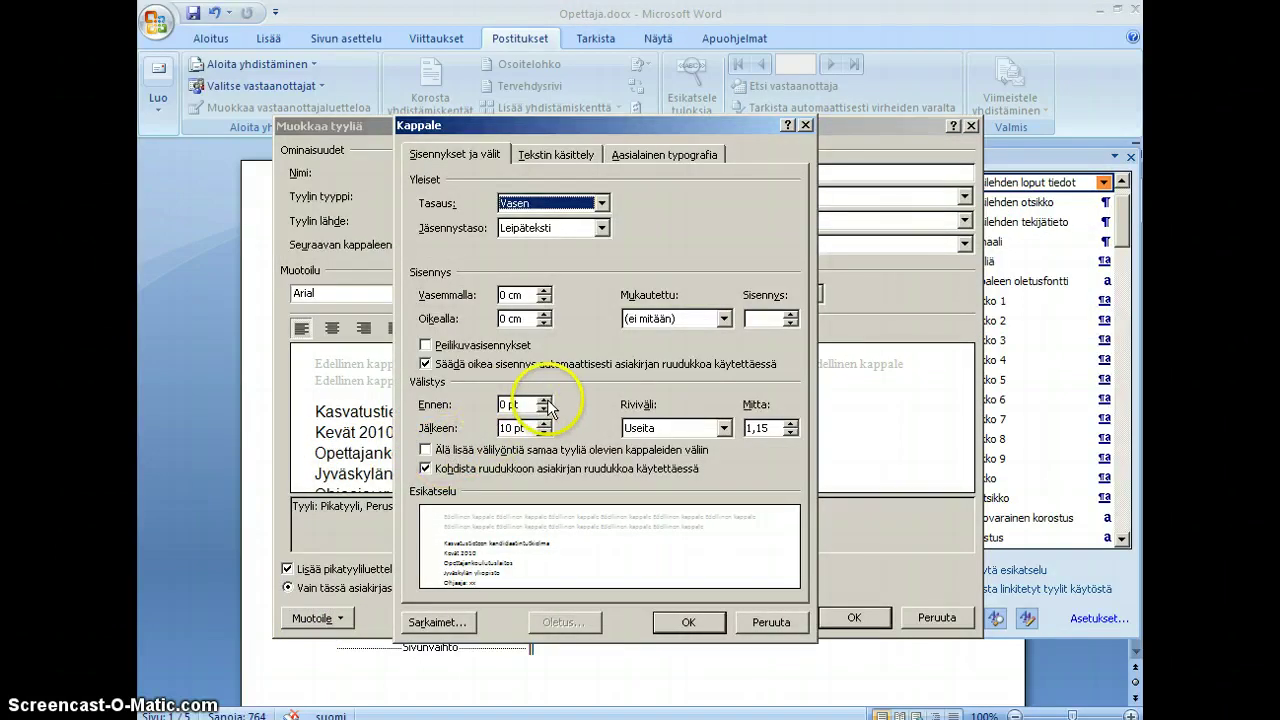
{"action": "left_click", "coordinate": [470, 405]}
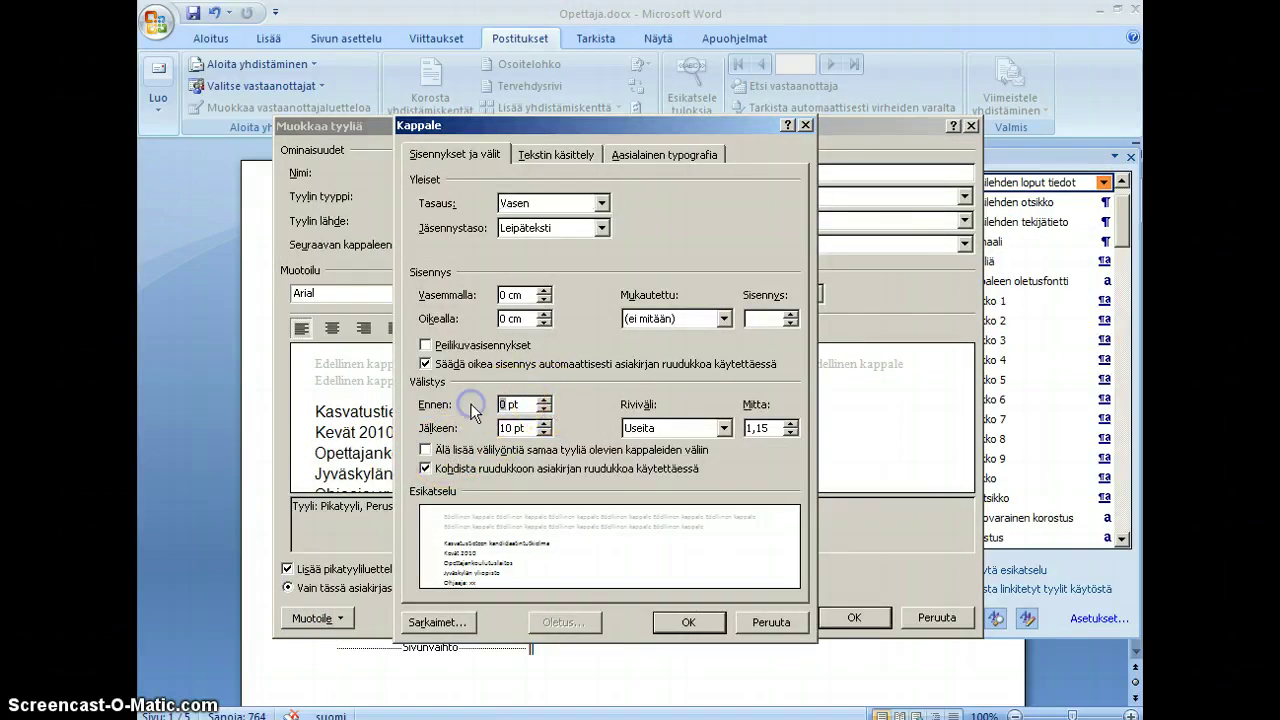
{"action": "type", "text": "40"}
{"action": "left_click", "coordinate": [684, 619]}
{"action": "left_click", "coordinate": [847, 618]}
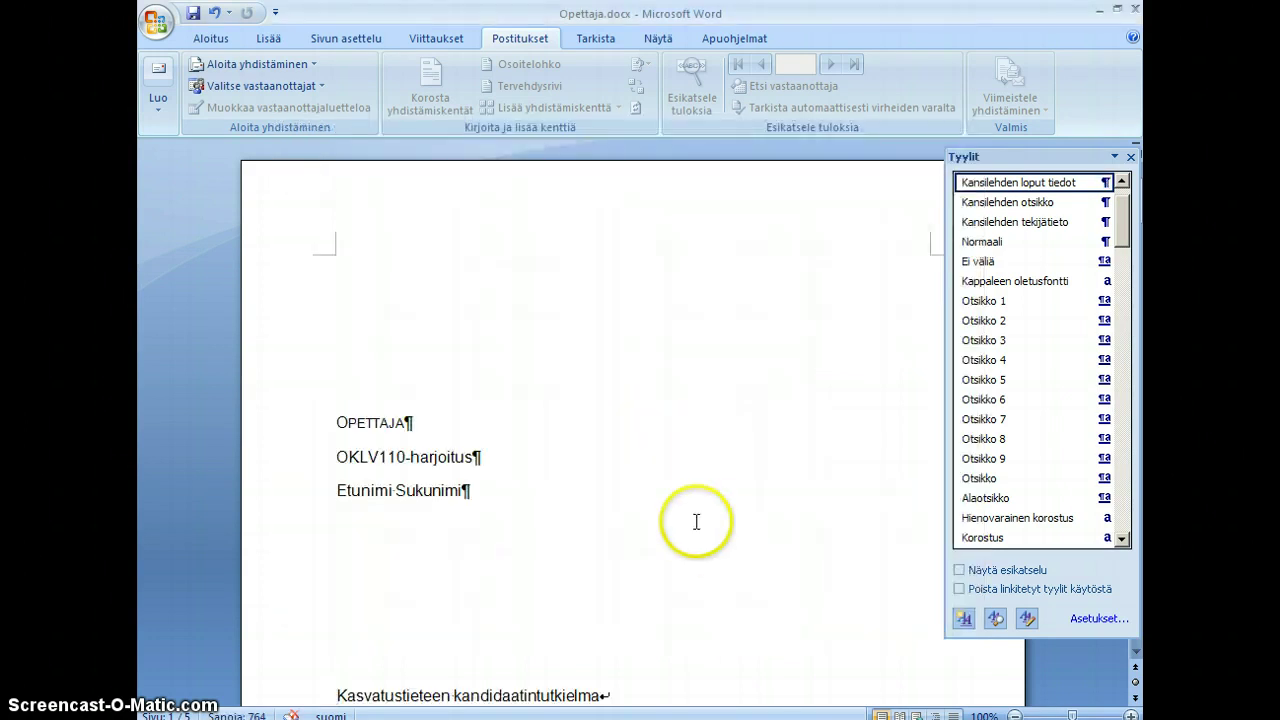
{"action": "scroll", "coordinate": [605, 443], "scroll_direction": "down", "scroll_amount": 5}
{"action": "scroll", "coordinate": [605, 443], "scroll_direction": "down", "scroll_amount": 2}
{"action": "scroll", "coordinate": [605, 443], "scroll_direction": "up", "scroll_amount": 5}
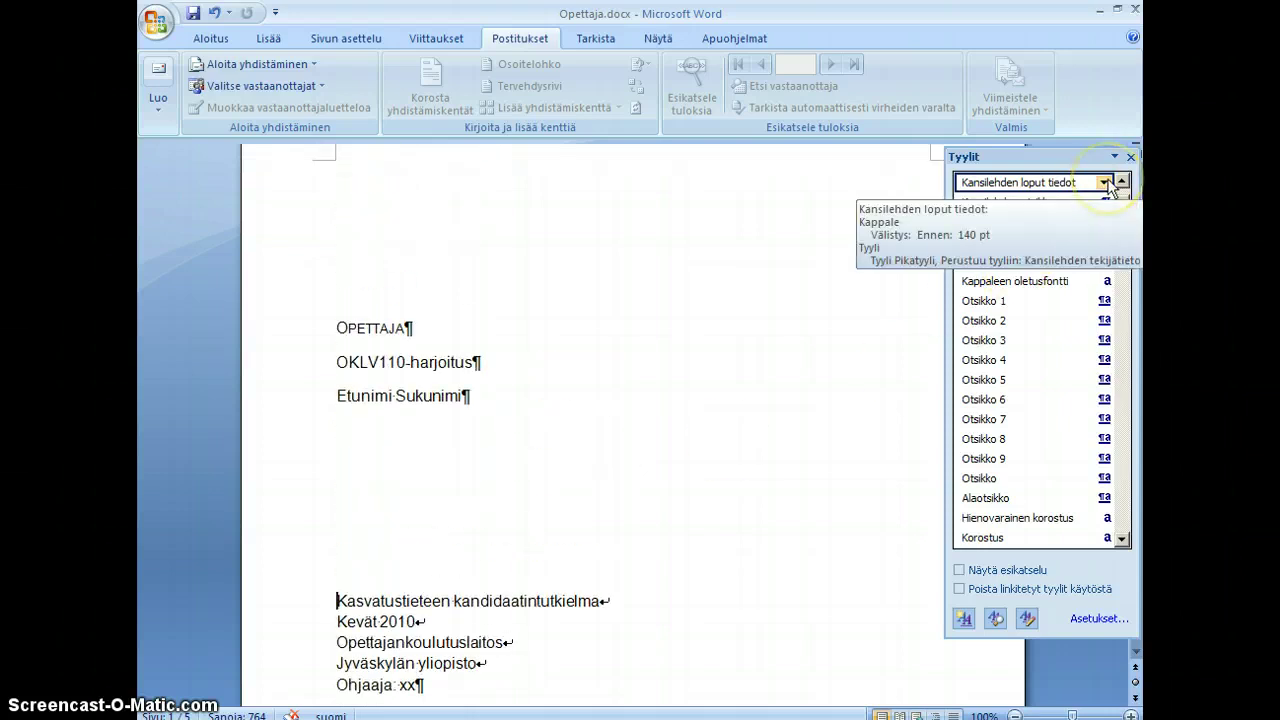
Step: Show the ruler (Viivain) around the document page
{"action": "left_click", "coordinate": [444, 587]}
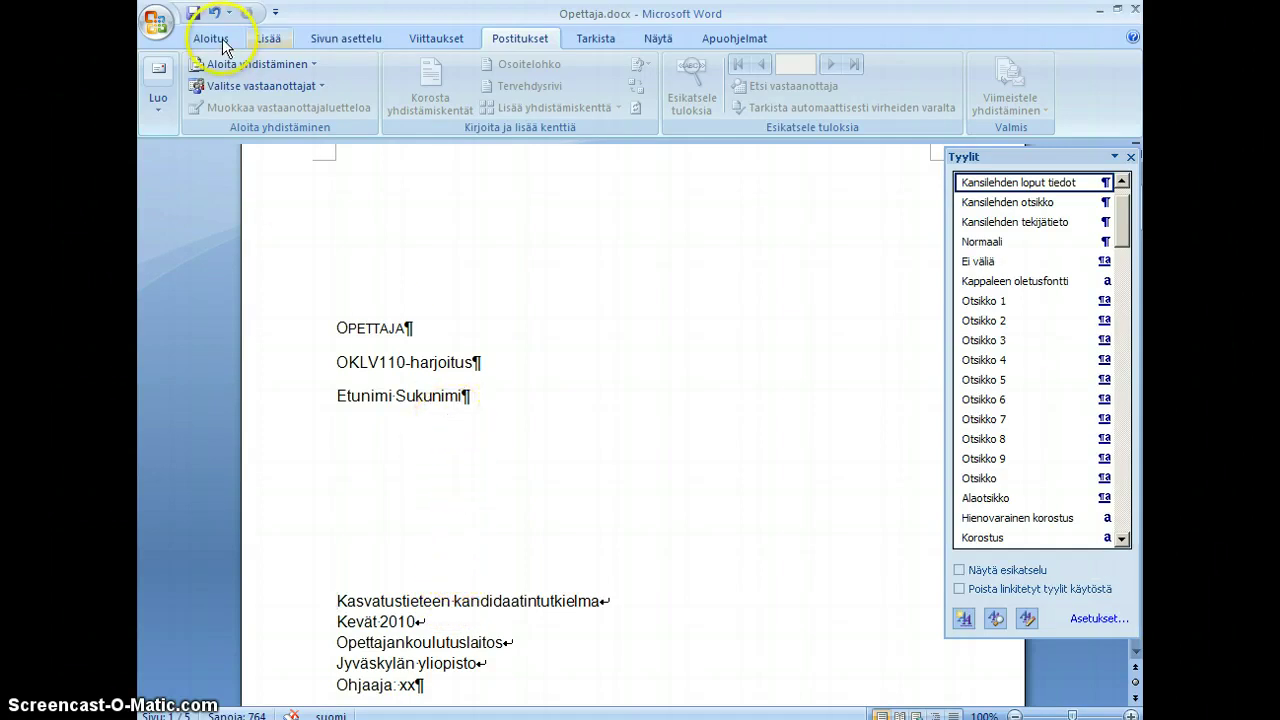
{"action": "left_click", "coordinate": [663, 40]}
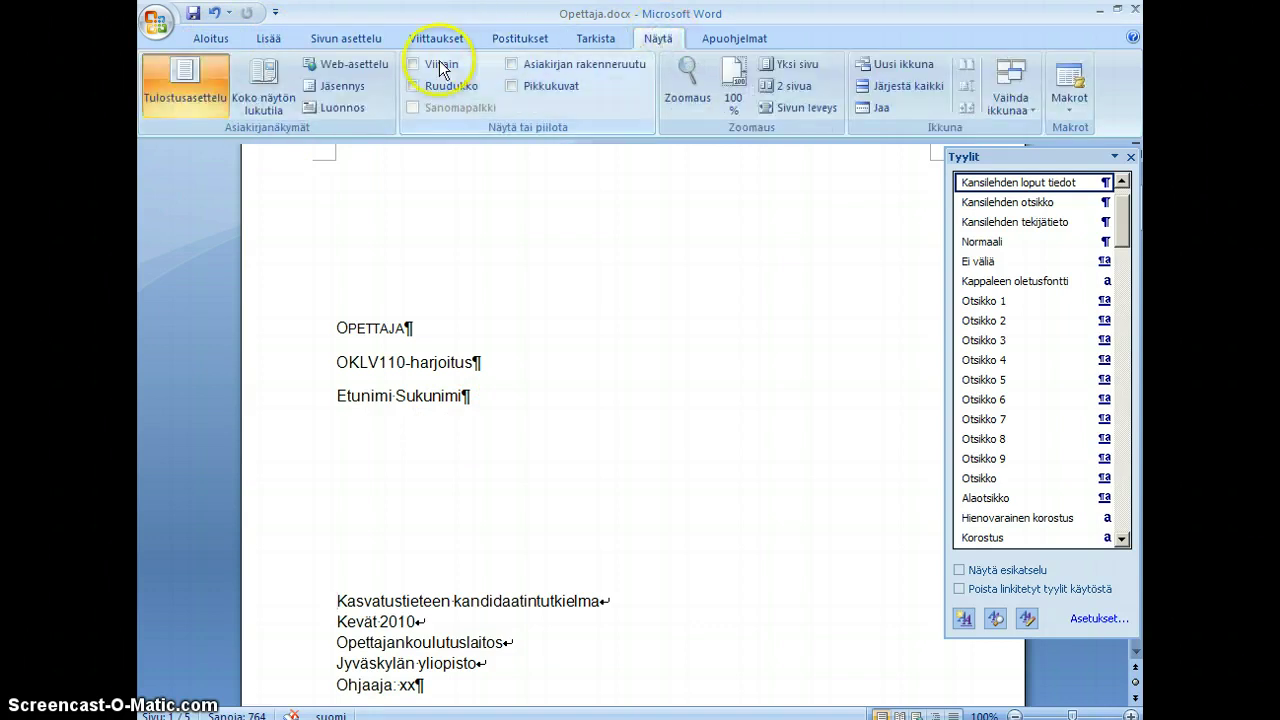
{"action": "left_click", "coordinate": [413, 65]}
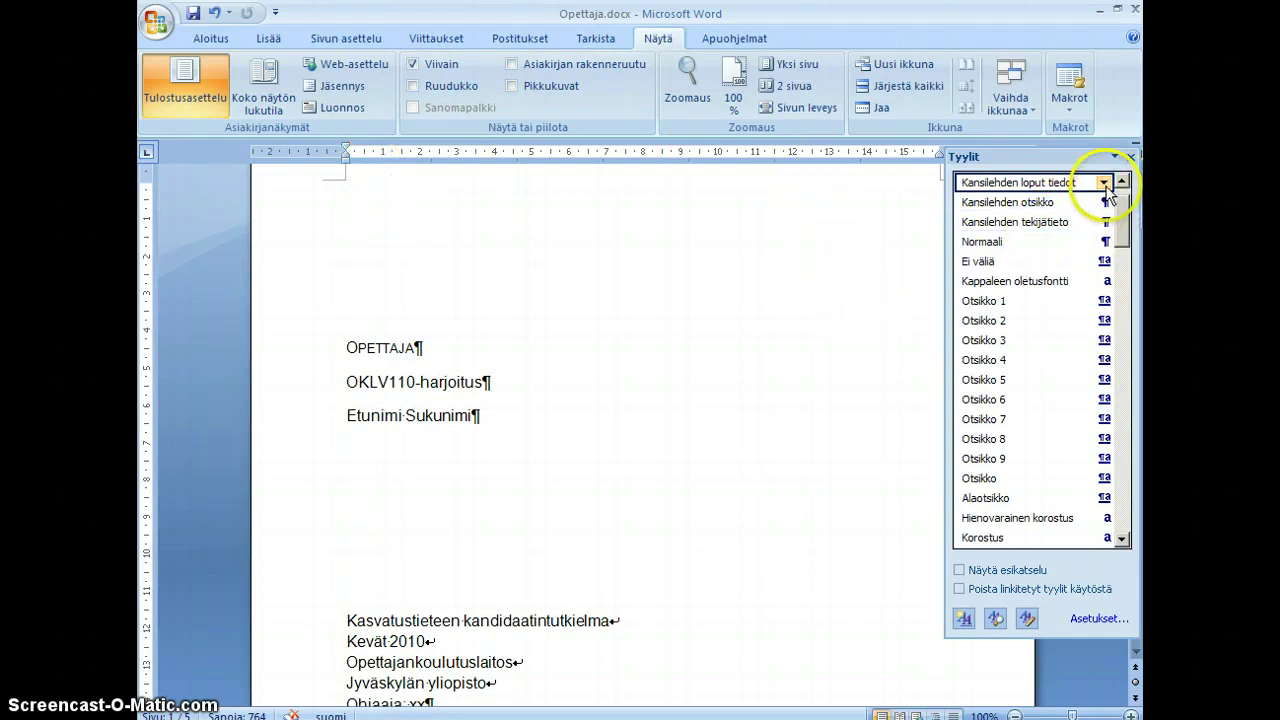
{"action": "key", "text": "alt+p"}
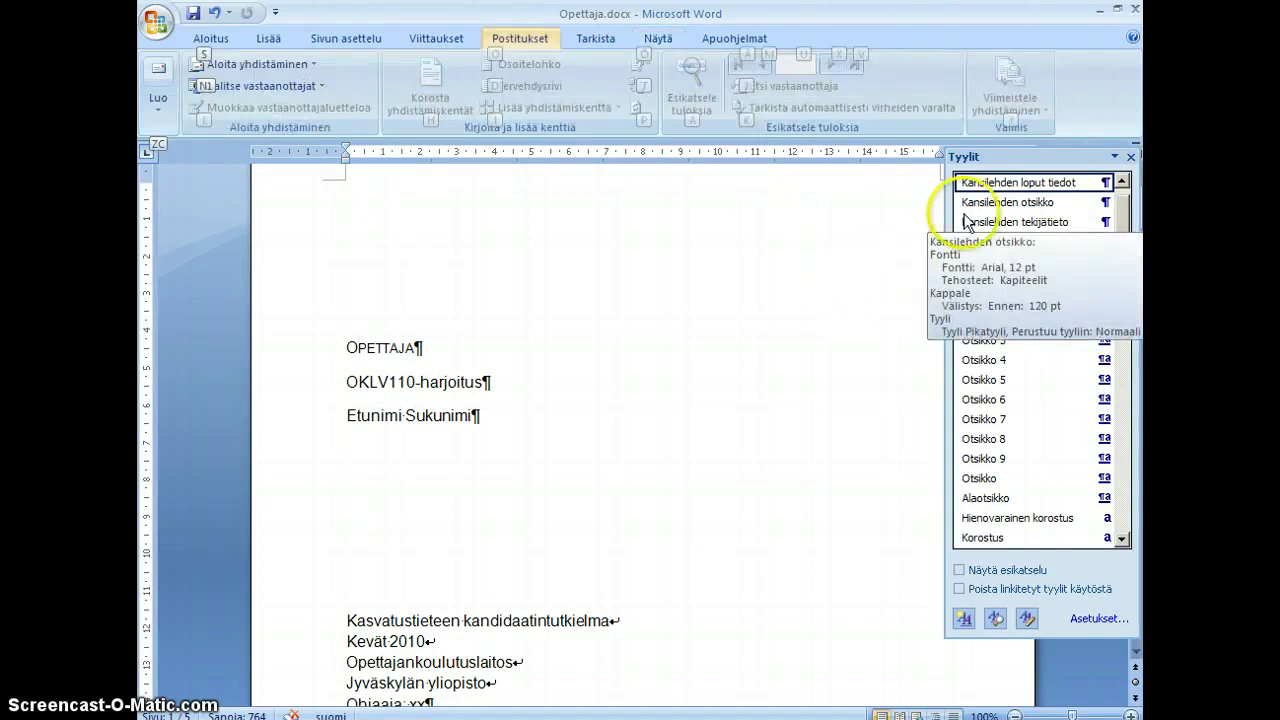
Step: Set the spacing before (Ennen) in the "Kansilehden loput tiedot" style to 300 pt and check the block's position on the page
{"action": "left_click", "coordinate": [1105, 184]}
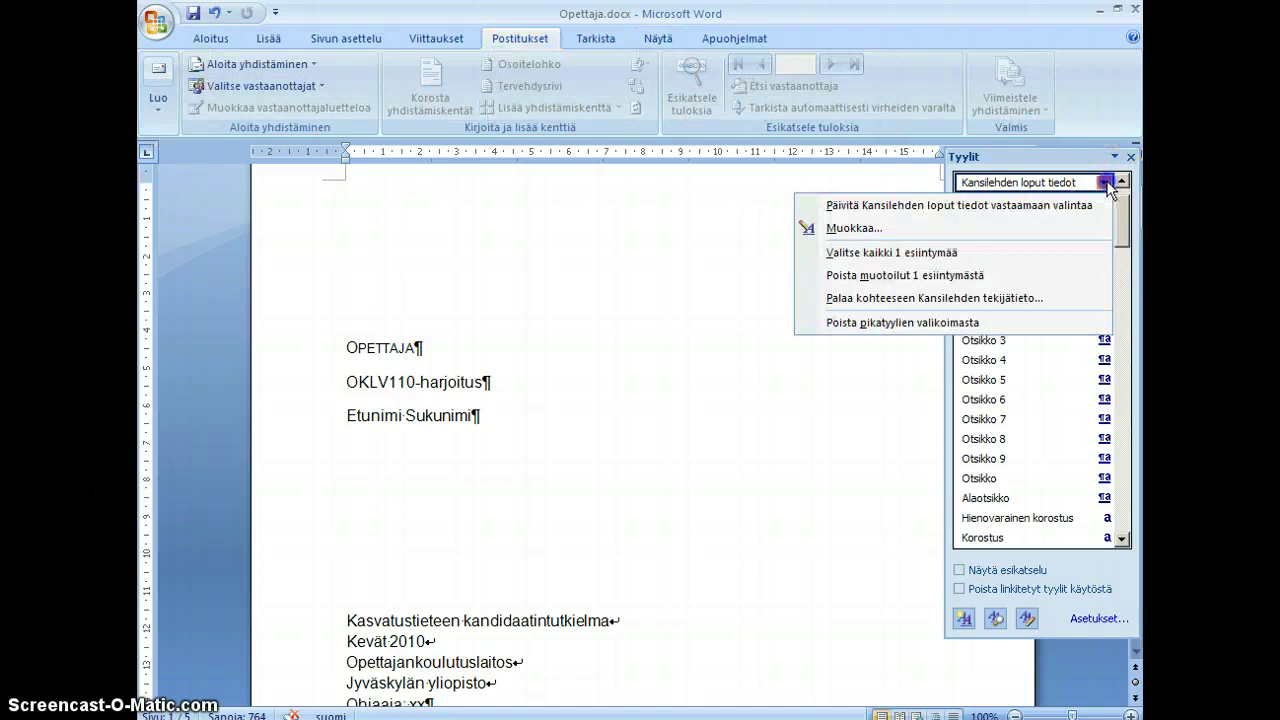
{"action": "left_click", "coordinate": [1017, 228]}
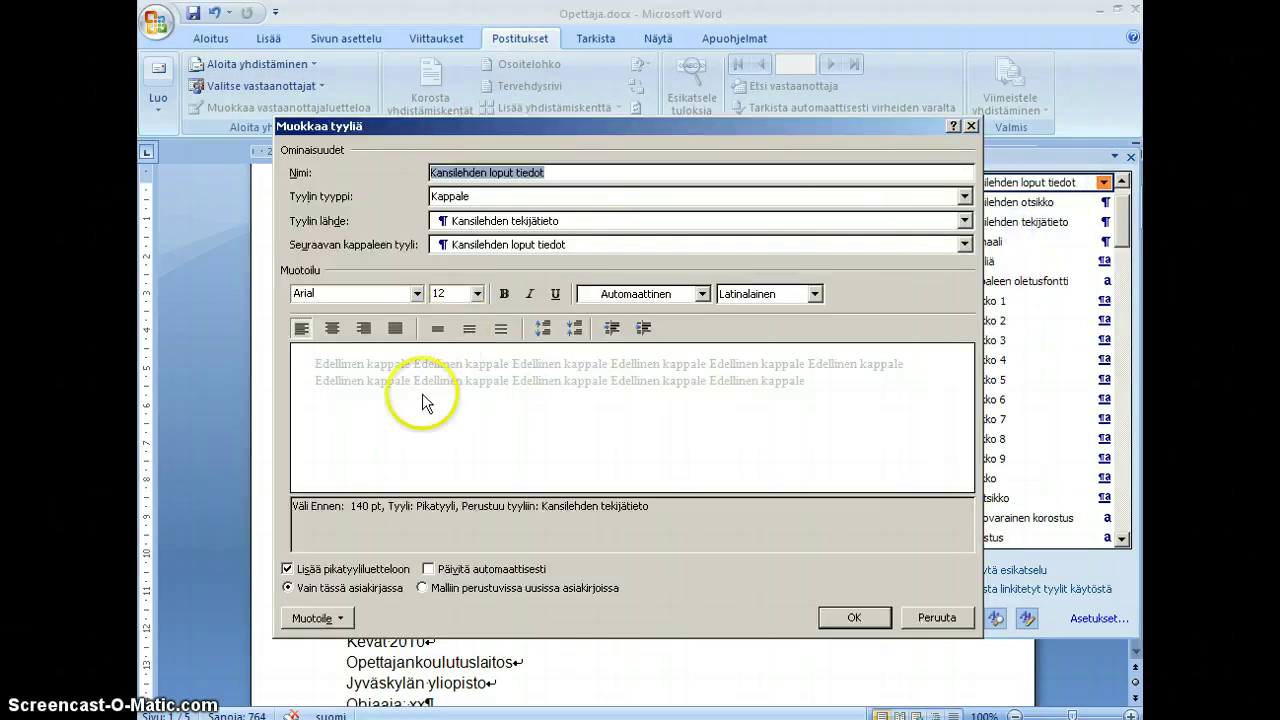
{"action": "left_click", "coordinate": [316, 618]}
{"action": "left_click", "coordinate": [340, 458]}
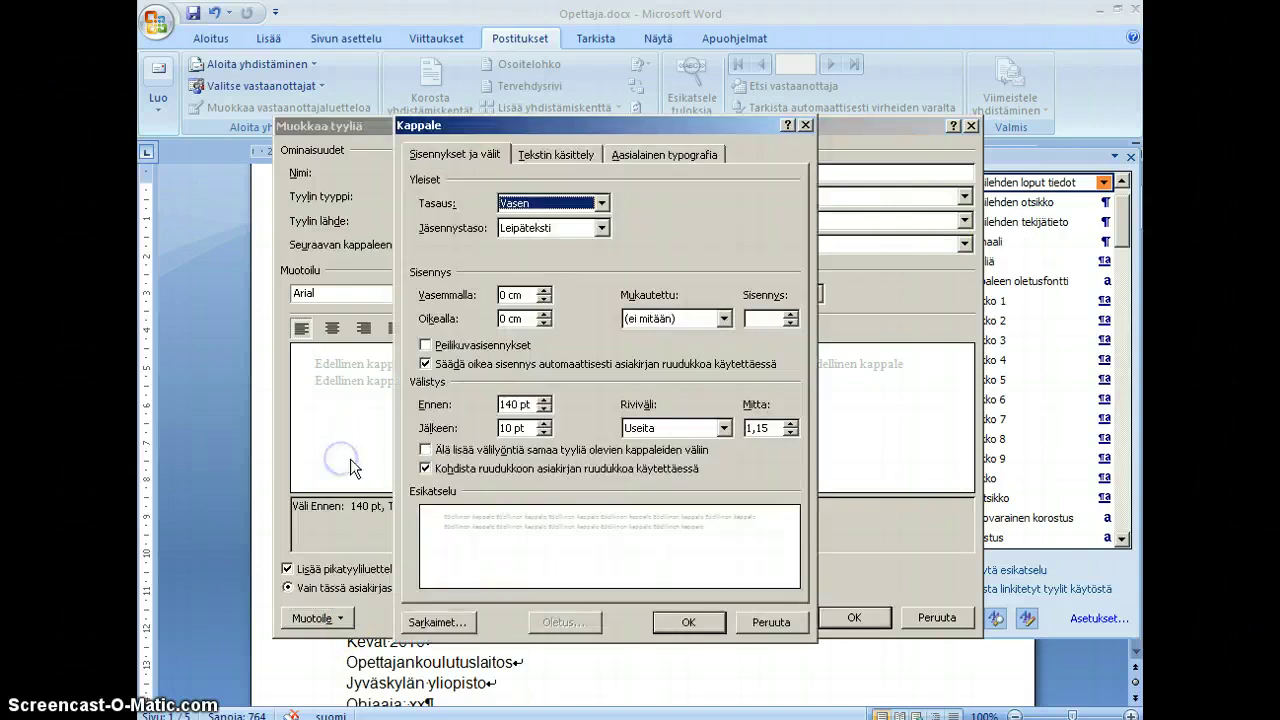
{"action": "left_click_drag", "start_coordinate": [521, 404], "coordinate": [473, 404]}
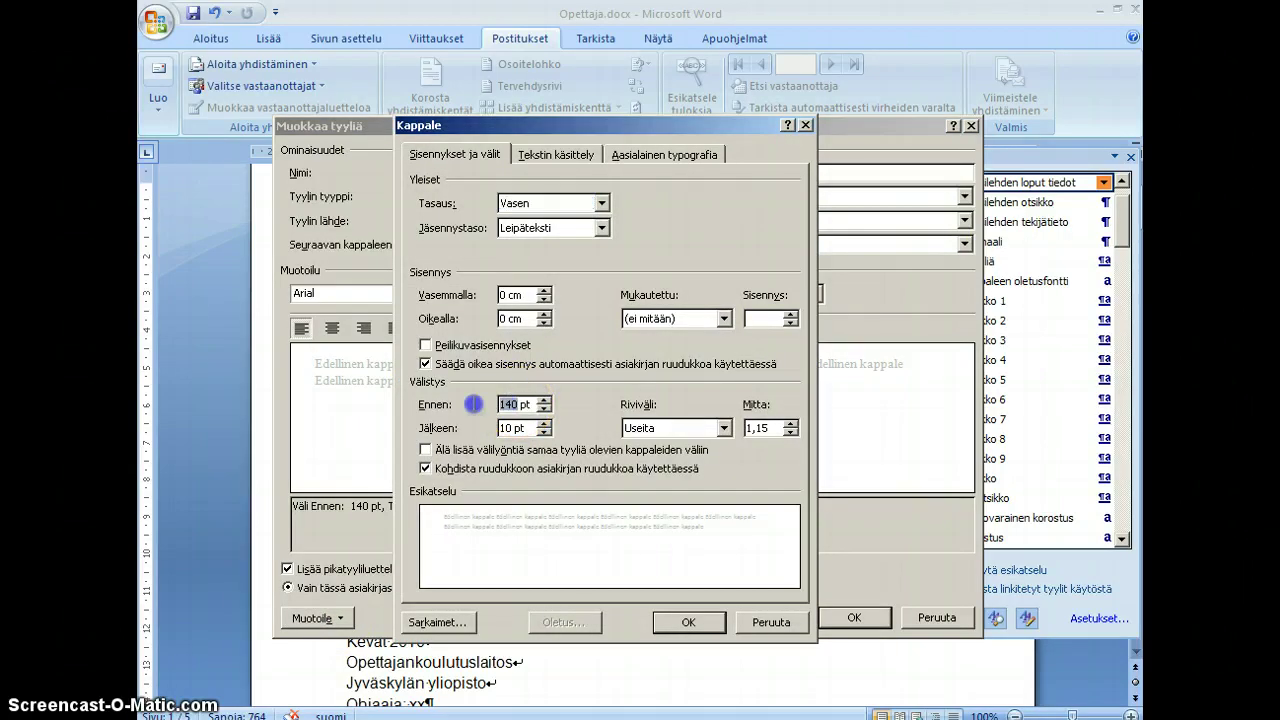
{"action": "type", "text": "300"}
{"action": "left_click", "coordinate": [689, 623]}
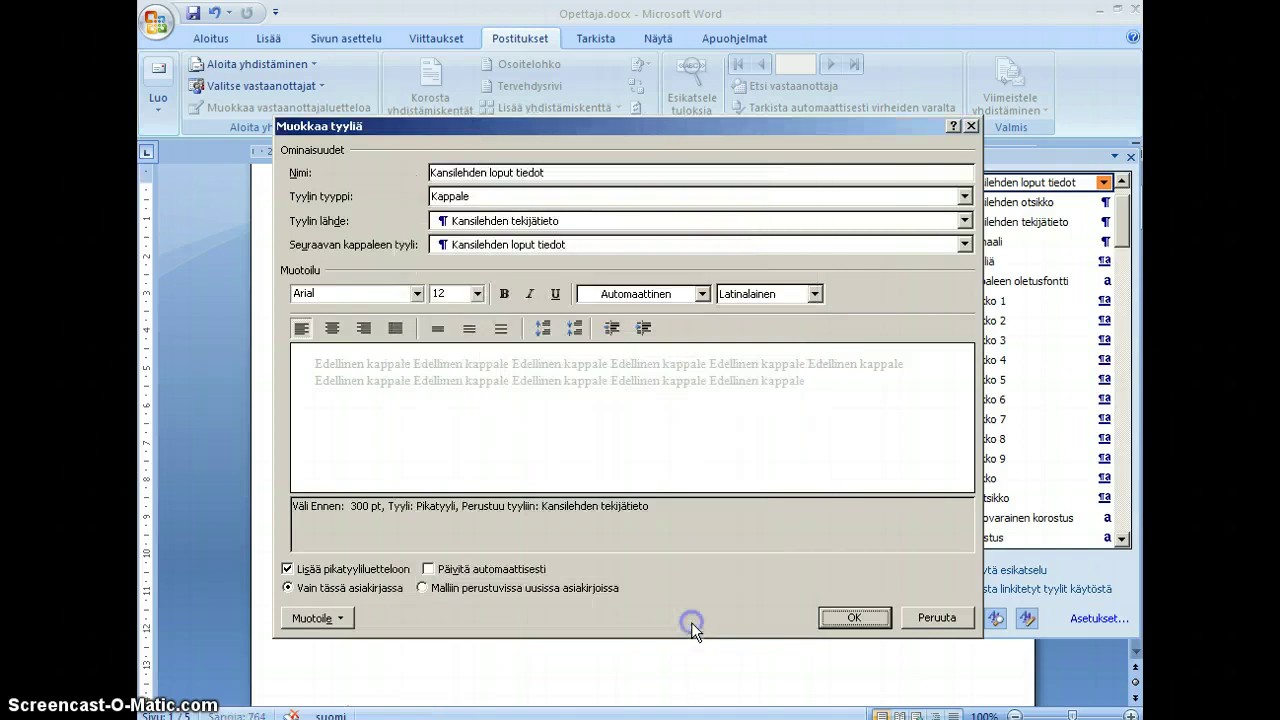
{"action": "left_click", "coordinate": [840, 616]}
{"action": "scroll", "coordinate": [680, 523], "scroll_direction": "down", "scroll_amount": 5}
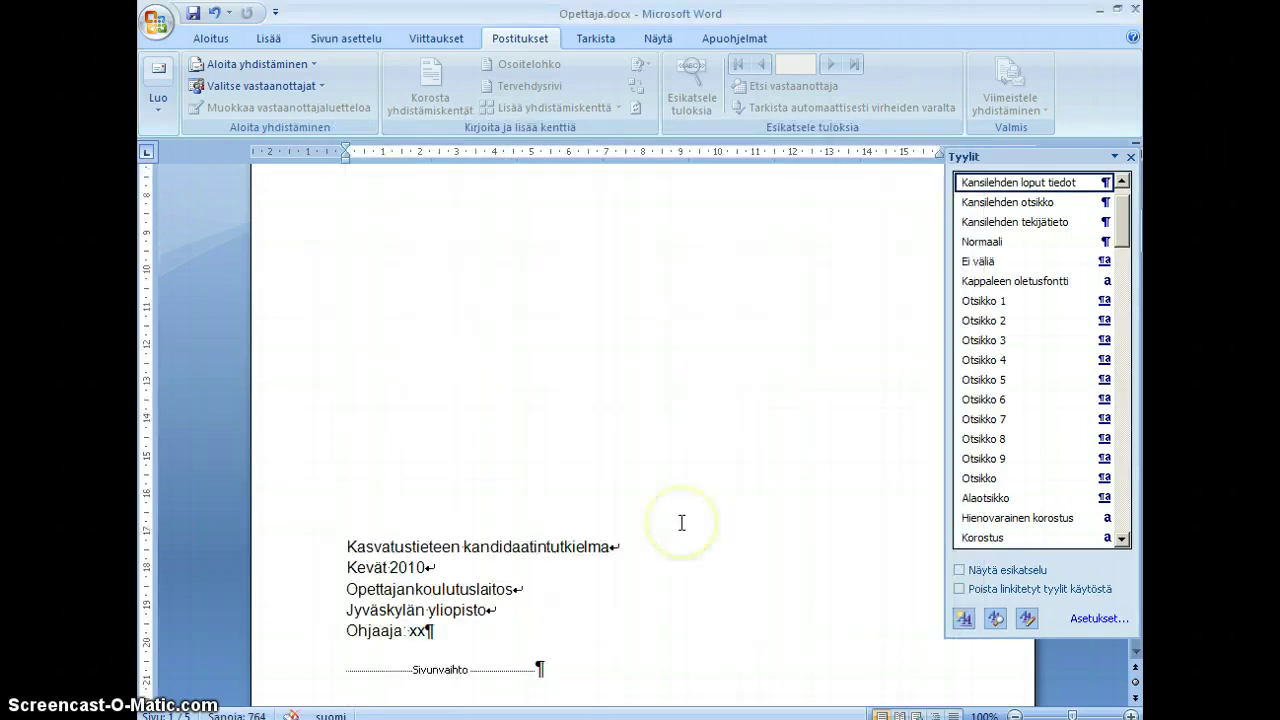
{"action": "scroll", "coordinate": [681, 522], "scroll_direction": "down", "scroll_amount": 5}
{"action": "scroll", "coordinate": [681, 523], "scroll_direction": "down", "scroll_amount": 8}
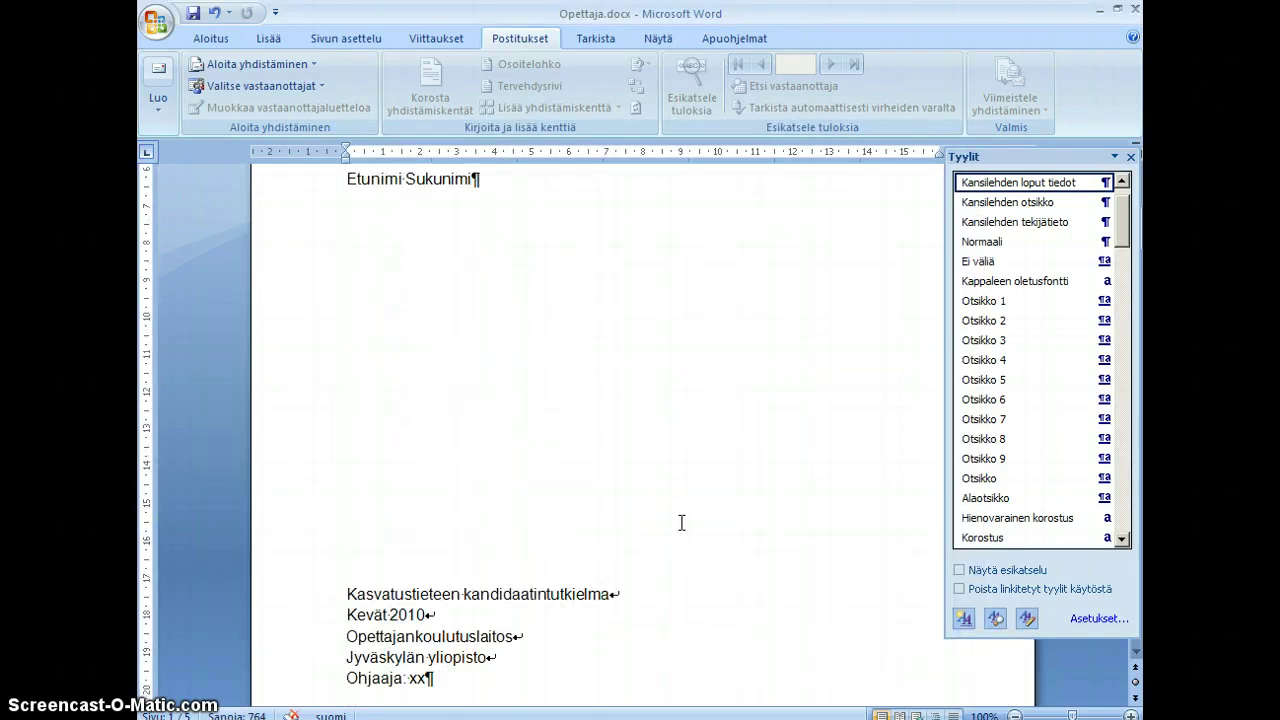
{"action": "scroll", "coordinate": [681, 523], "scroll_direction": "up", "scroll_amount": 8}
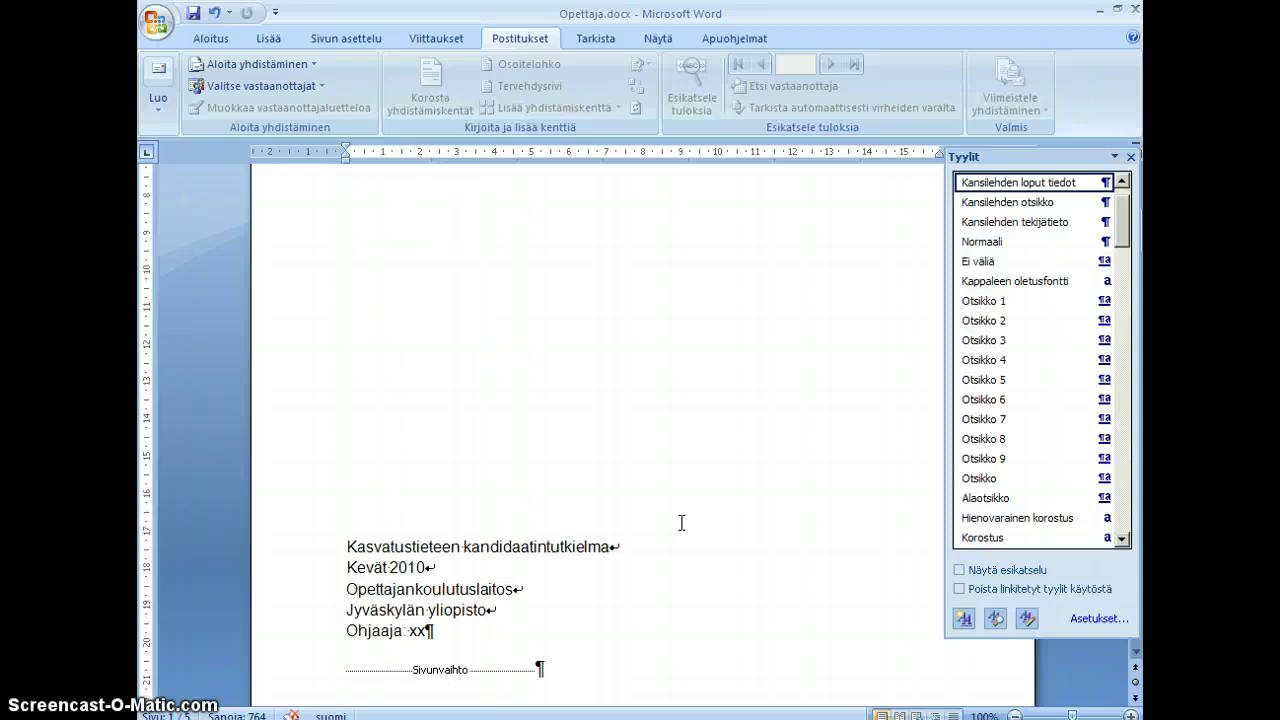
Step: Start modifying the "Kansilehden loput tiedot" style and check the block's placement on the model title page in Ohjeisto_opinnnäytetyön_kirjoittajalle.pdf
{"action": "left_click", "coordinate": [592, 523]}
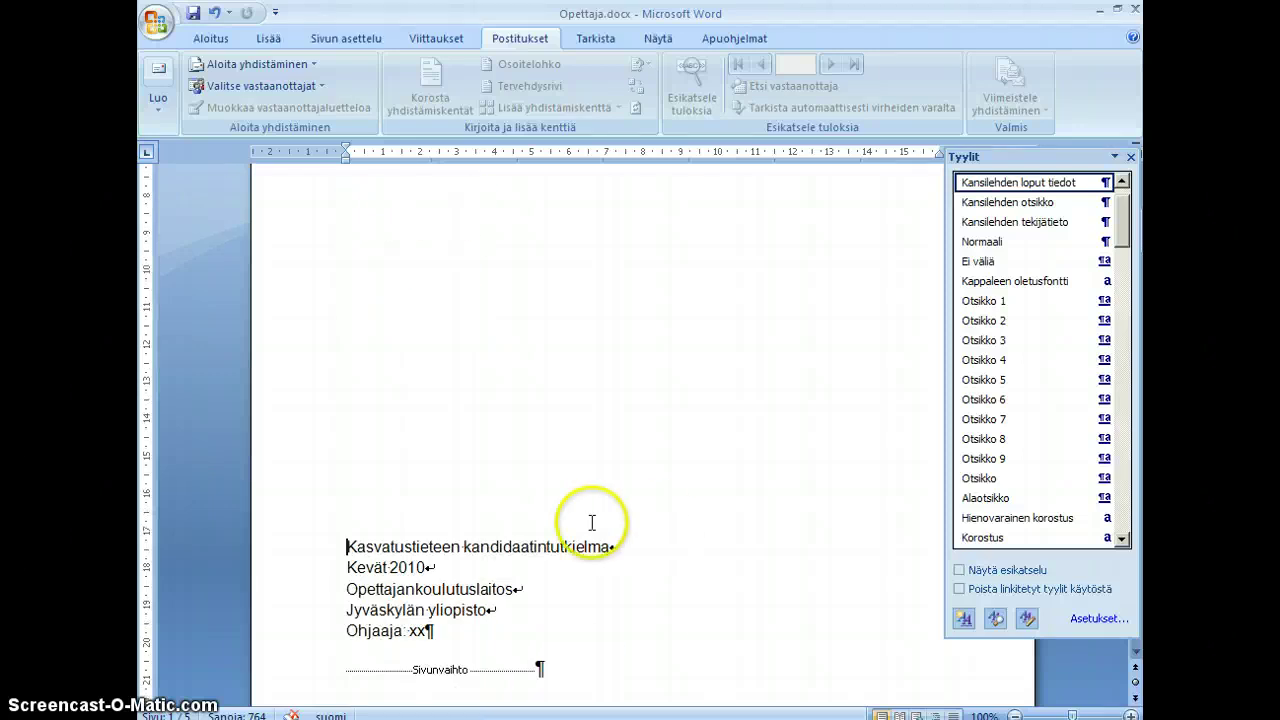
{"action": "left_click", "coordinate": [847, 533]}
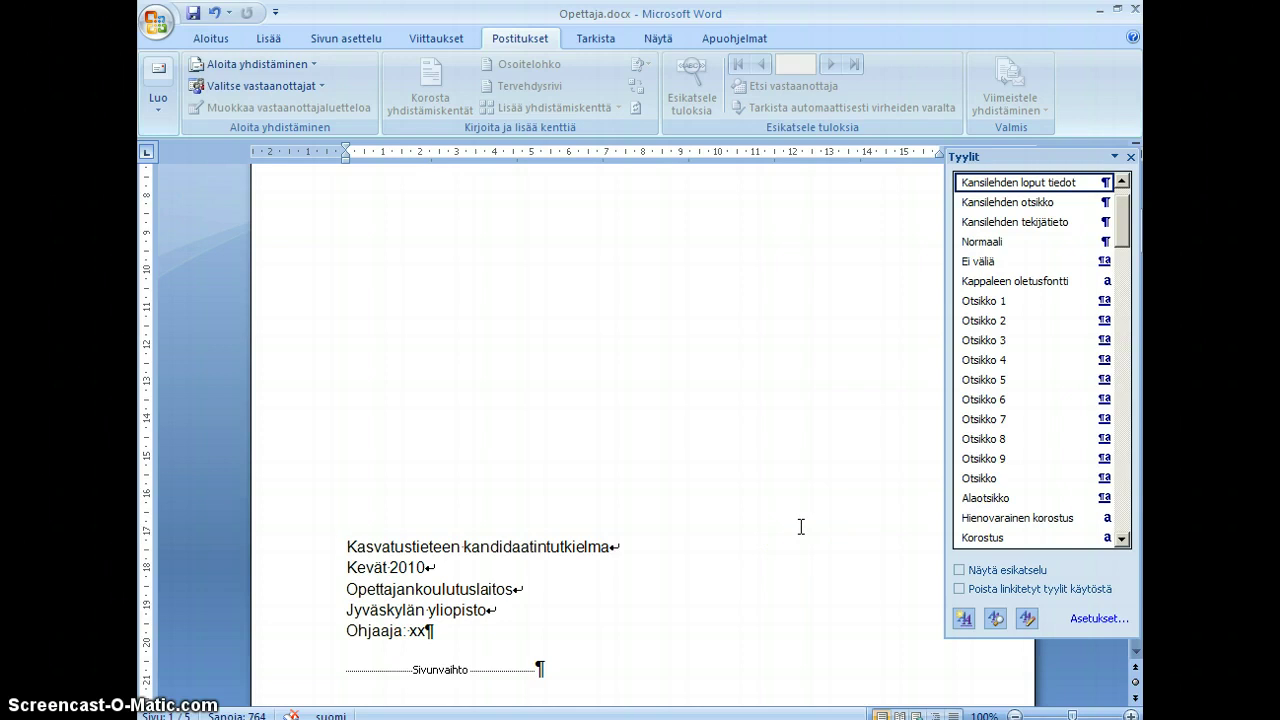
{"action": "left_click", "coordinate": [1103, 182]}
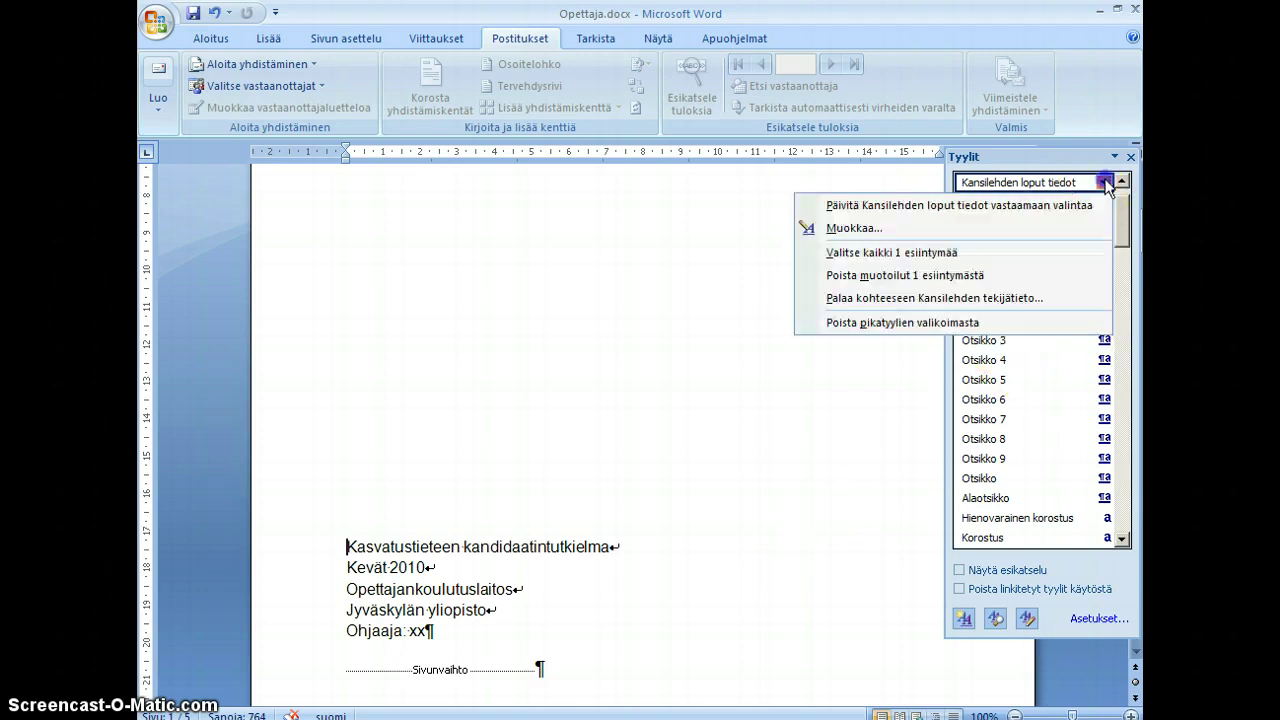
{"action": "left_click", "coordinate": [953, 232]}
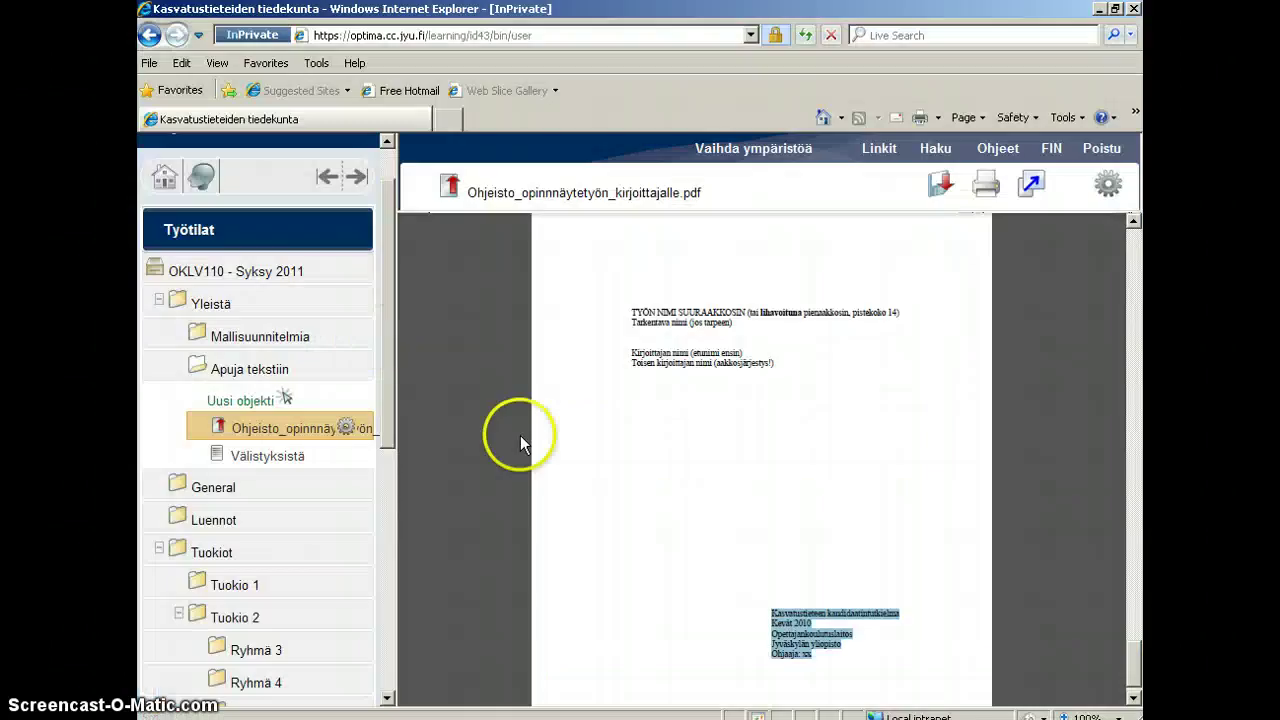
{"action": "mouse_move", "coordinate": [777, 634]}
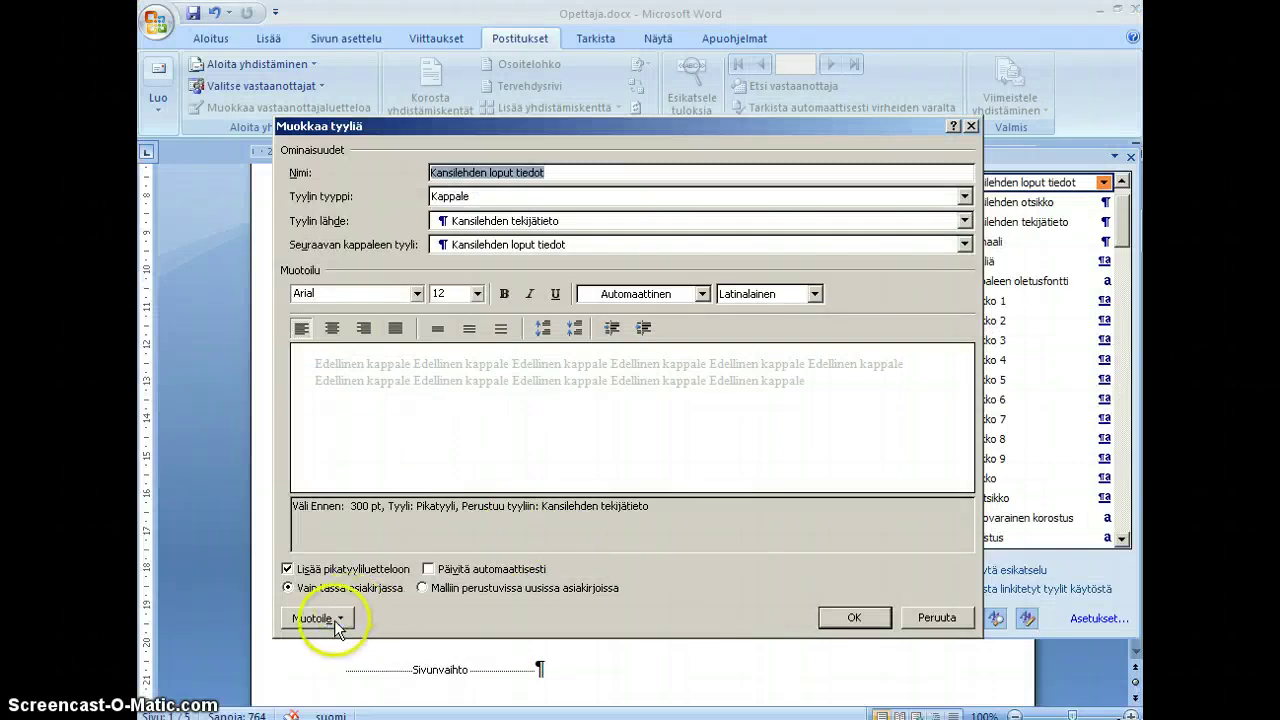
Step: Cancel the style's paragraph settings and move the style dialog off the horizontal ruler to judge the needed left indent
{"action": "left_click", "coordinate": [335, 619]}
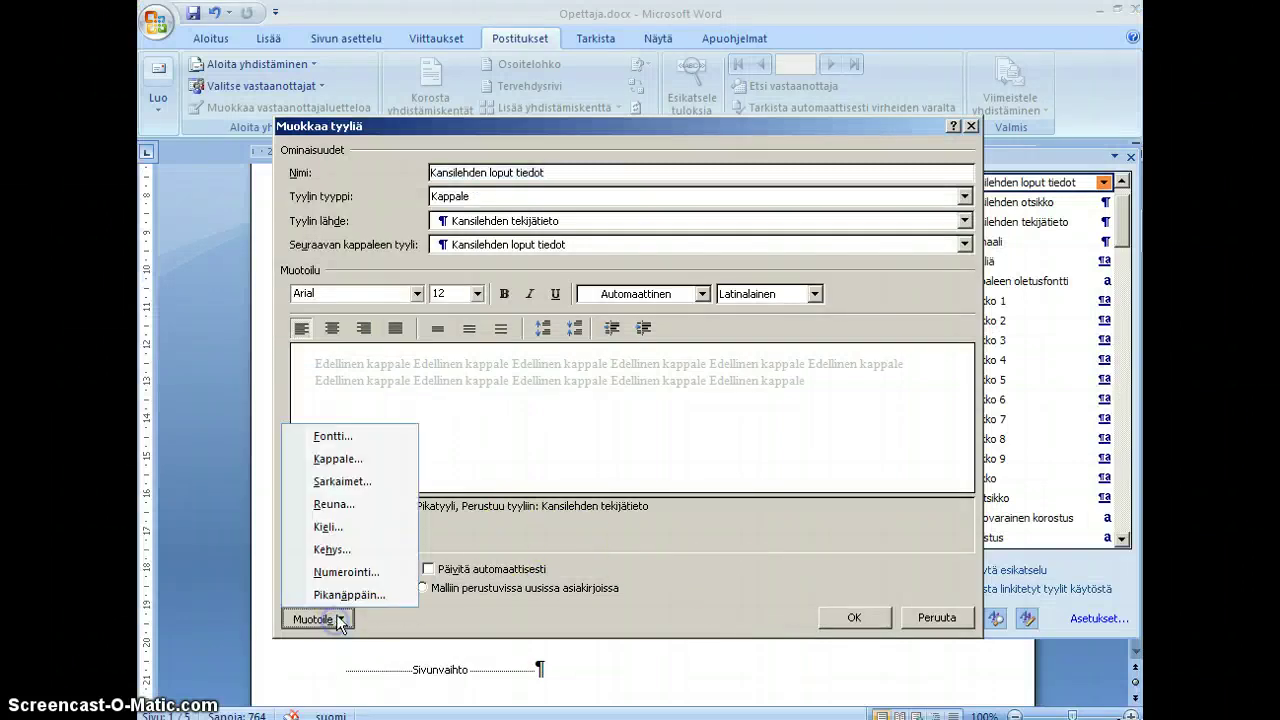
{"action": "left_click", "coordinate": [352, 462]}
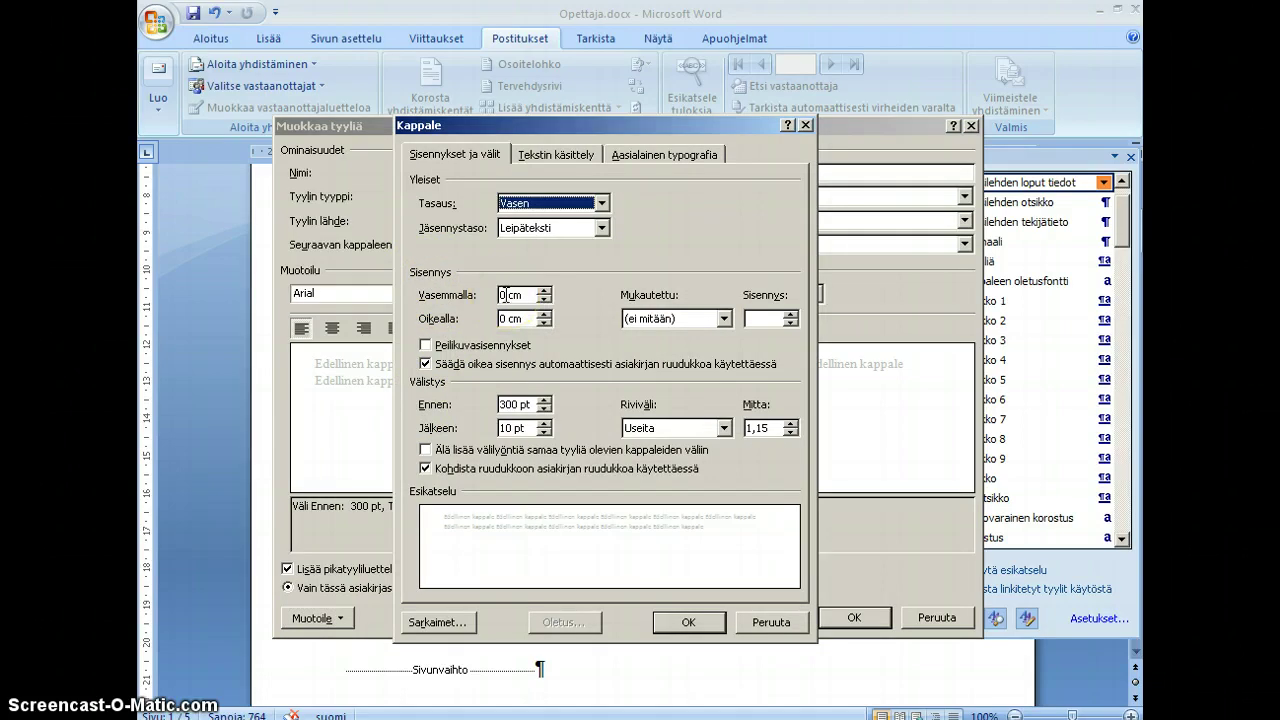
{"action": "left_click", "coordinate": [783, 617]}
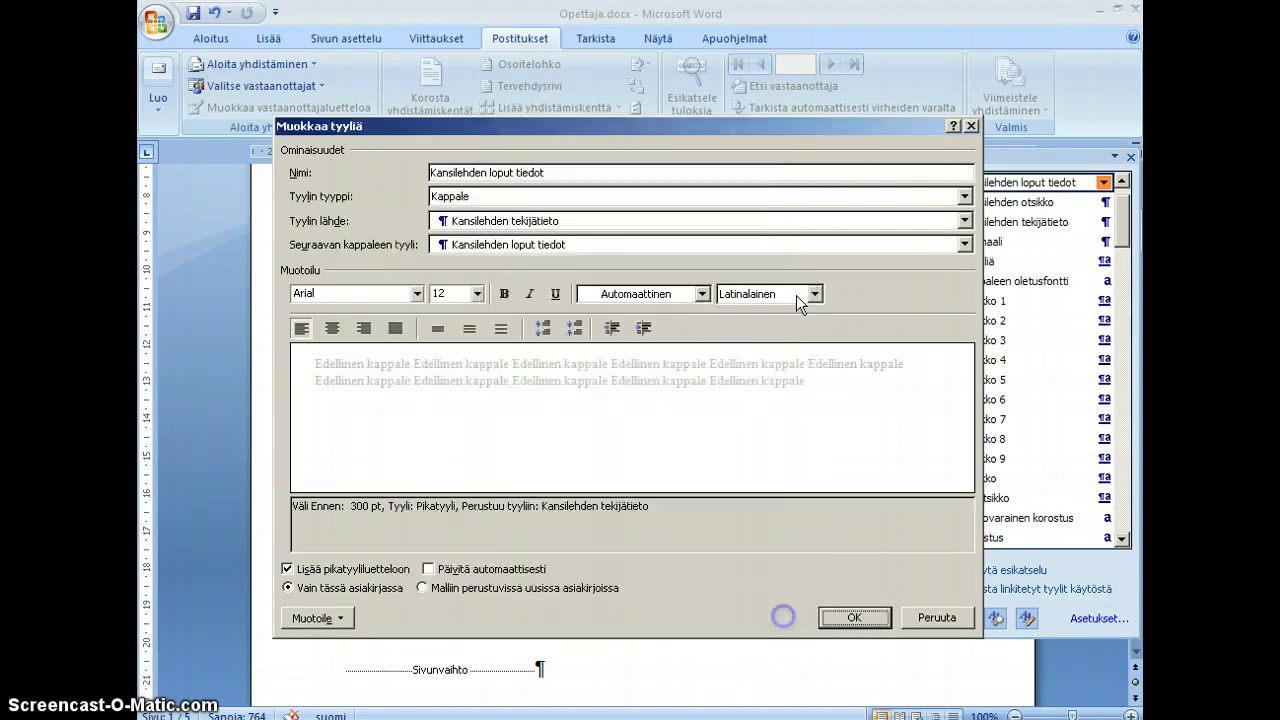
{"action": "left_click_drag", "start_coordinate": [779, 129], "coordinate": [783, 218]}
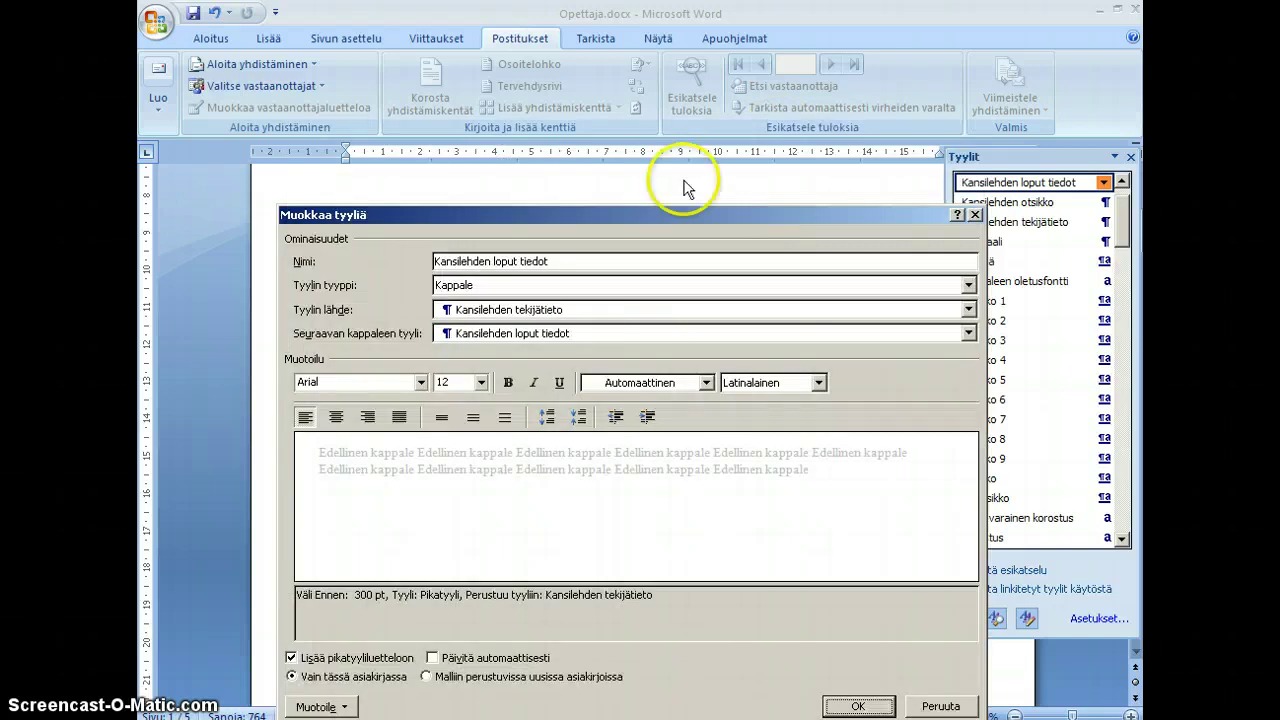
{"action": "left_click_drag", "start_coordinate": [706, 219], "coordinate": [713, 175]}
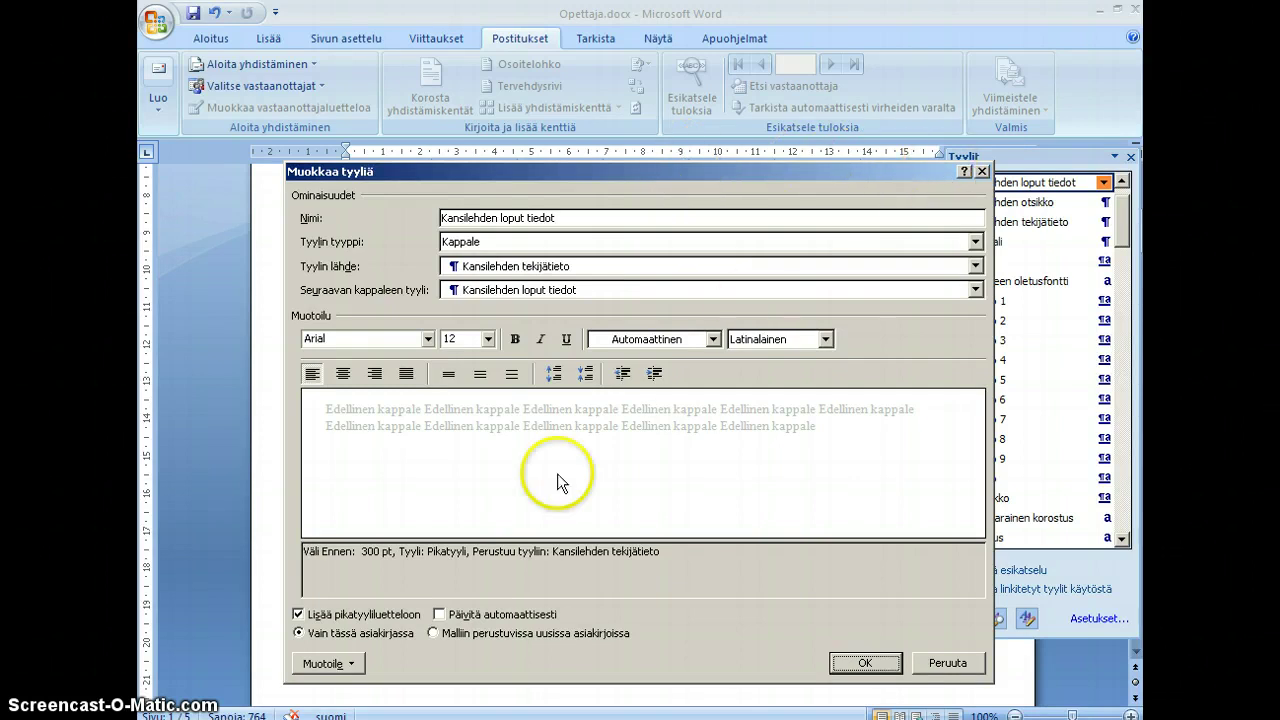
Step: Set the left indent (Vasemmalla) in the "Kansilehden loput tiedot" style to 9 cm and check how the block's lines fit
{"action": "left_click", "coordinate": [328, 664]}
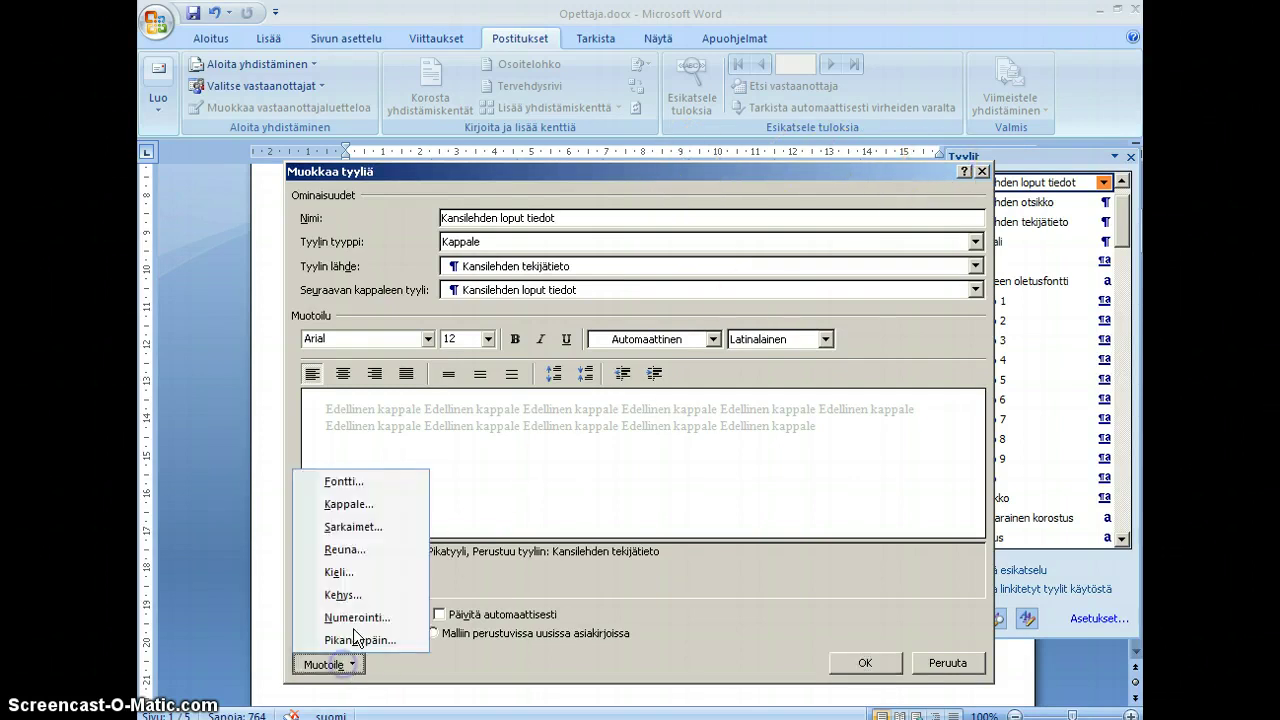
{"action": "left_click", "coordinate": [367, 512]}
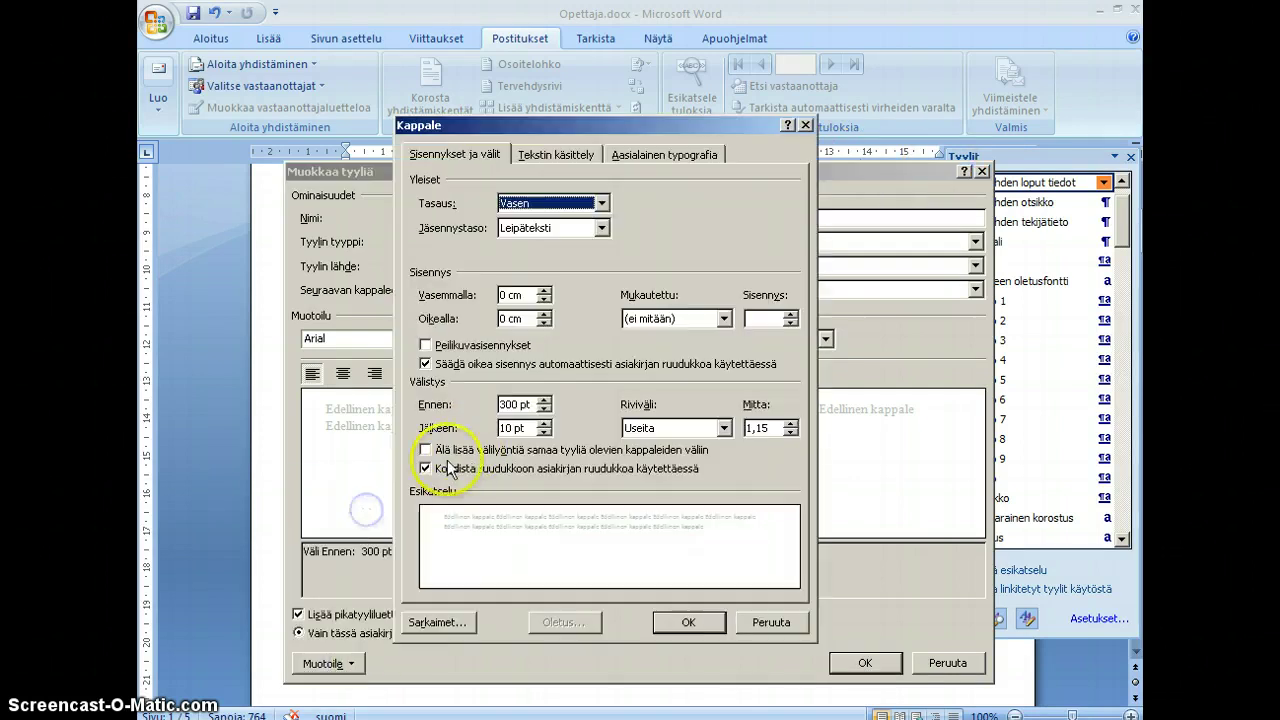
{"action": "left_click", "coordinate": [479, 296]}
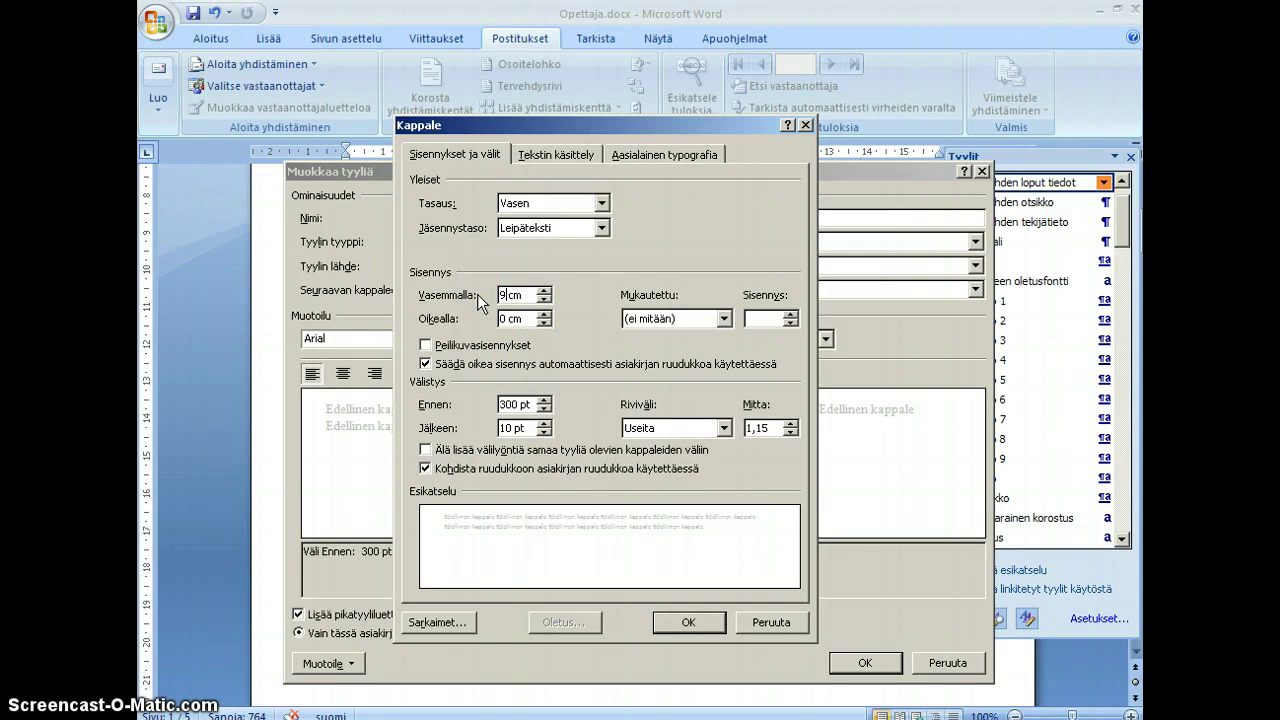
{"action": "type", "text": "9"}
{"action": "left_click", "coordinate": [688, 622]}
{"action": "left_click", "coordinate": [862, 663]}
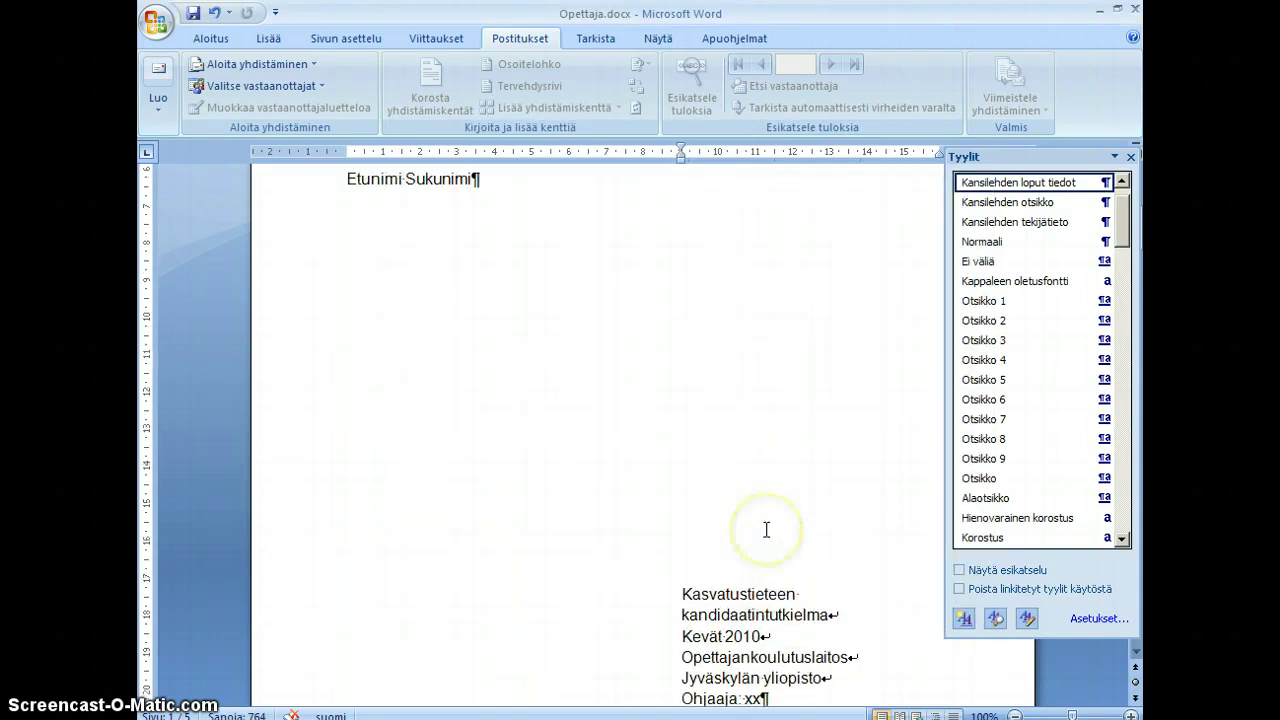
{"action": "scroll", "coordinate": [766, 530], "scroll_direction": "down", "scroll_amount": 1}
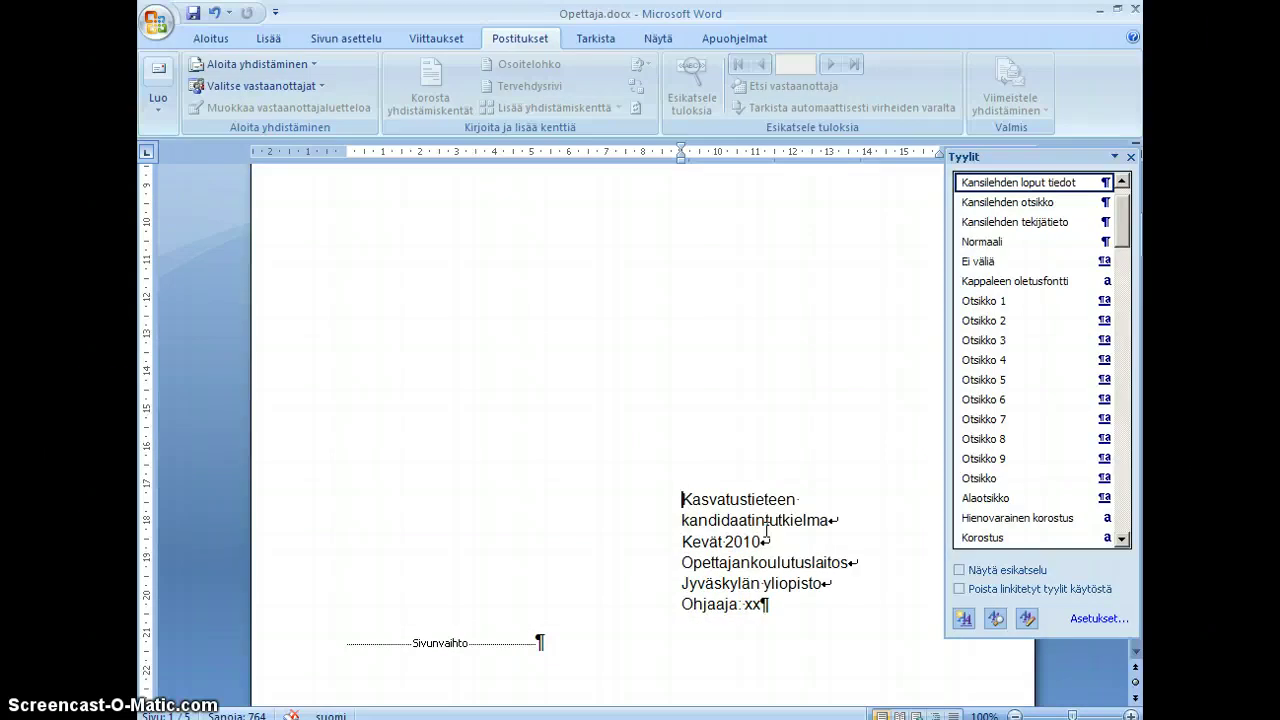
{"action": "scroll", "coordinate": [766, 530], "scroll_direction": "up", "scroll_amount": 1}
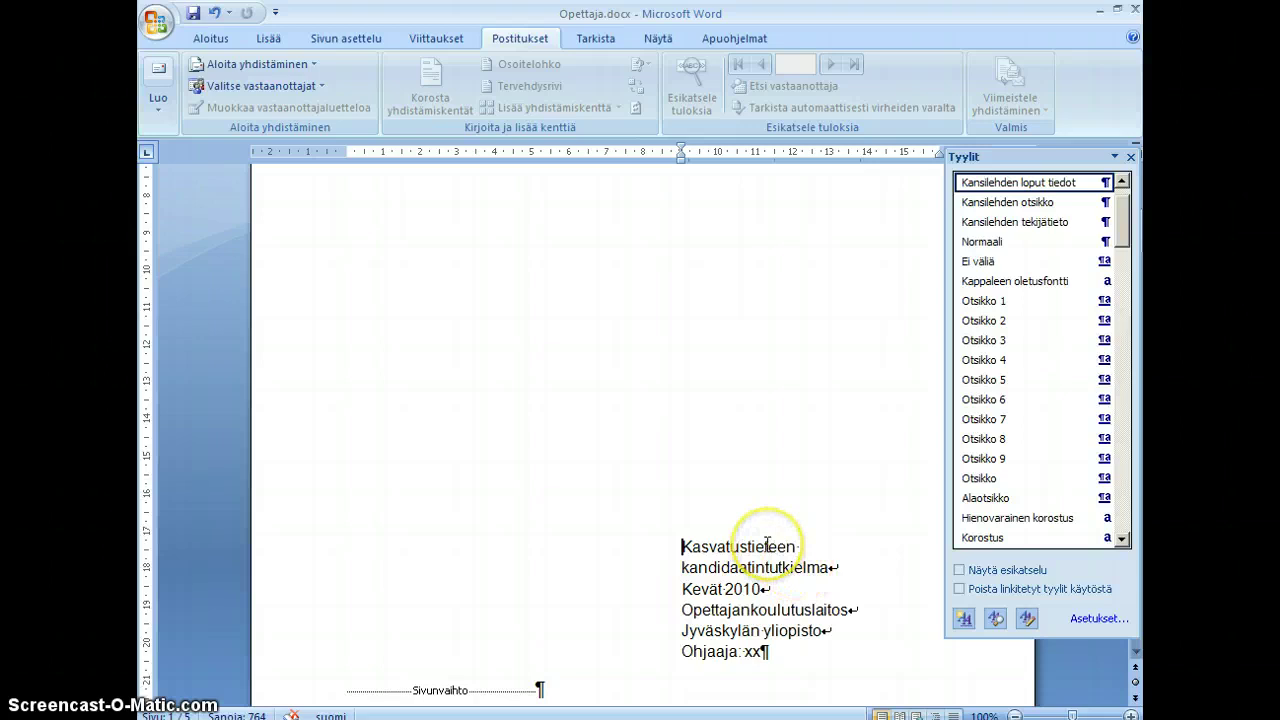
{"action": "scroll", "coordinate": [766, 545], "scroll_direction": "up", "scroll_amount": 1}
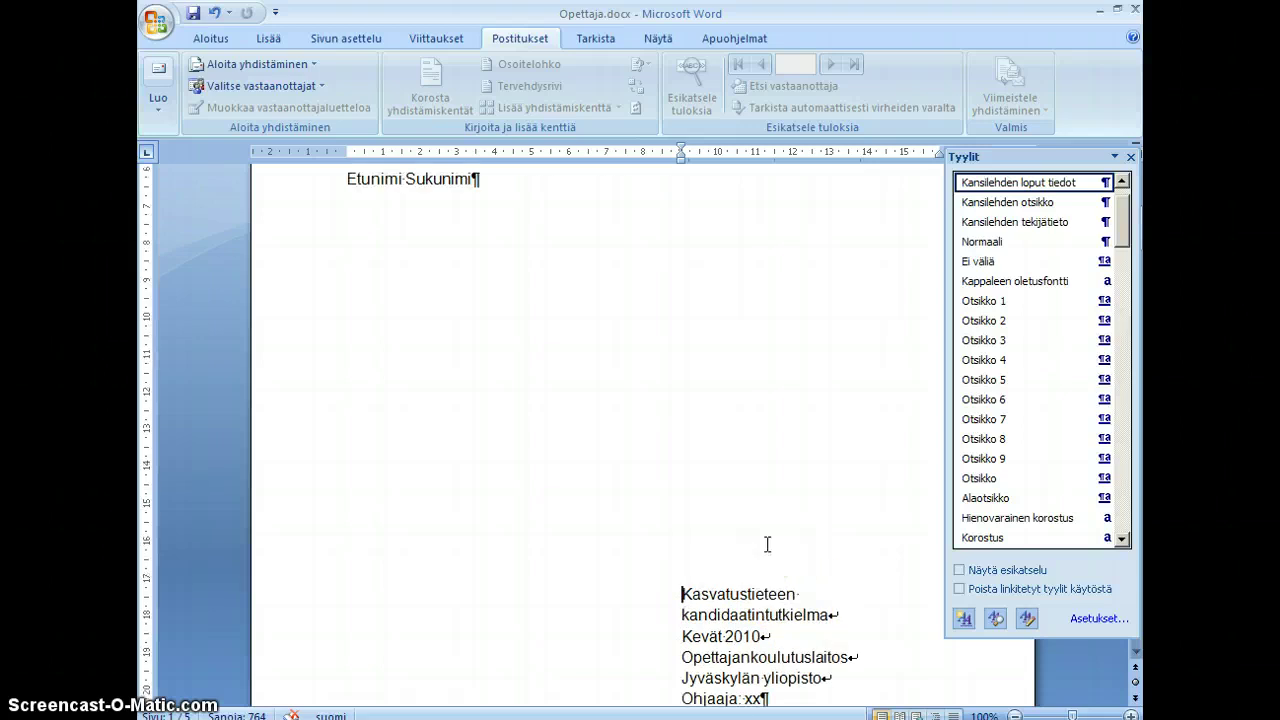
Step: Set the left indent (Vasemmalla) in the "Kansilehden loput tiedot" style to 8,5 cm and review the whole title page
{"action": "left_click", "coordinate": [1104, 182]}
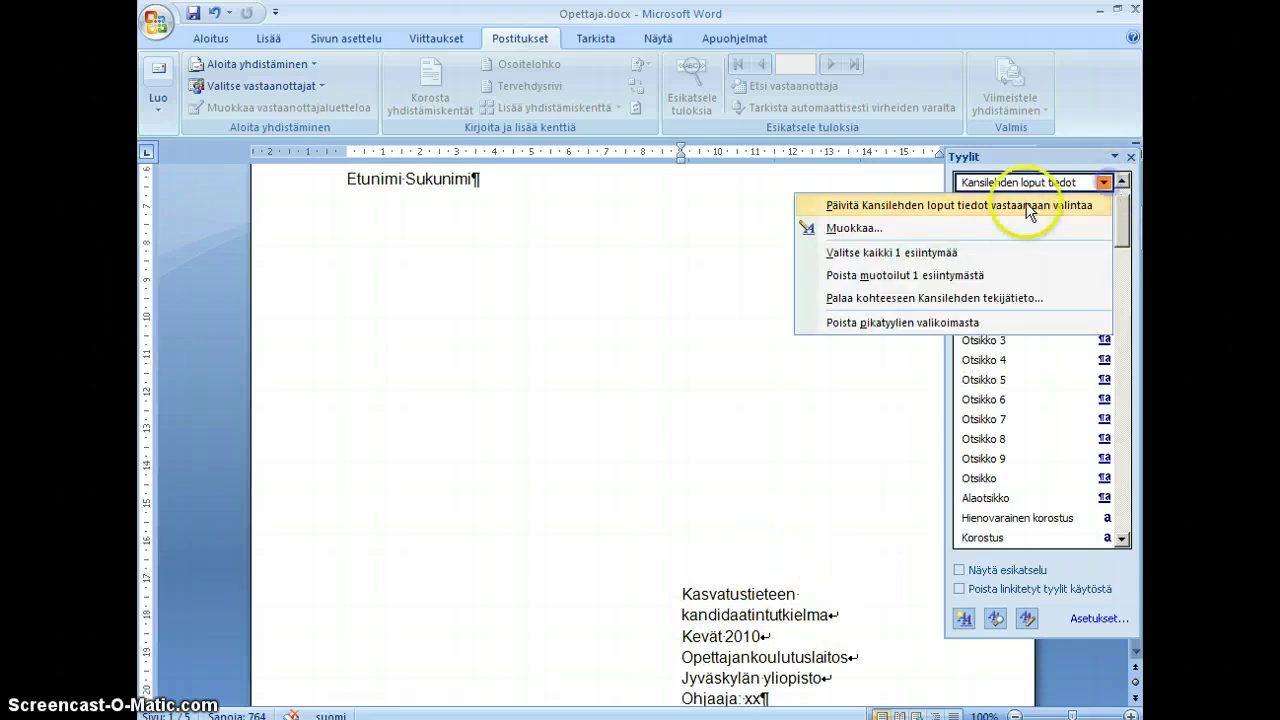
{"action": "left_click", "coordinate": [854, 228]}
{"action": "left_click", "coordinate": [325, 664]}
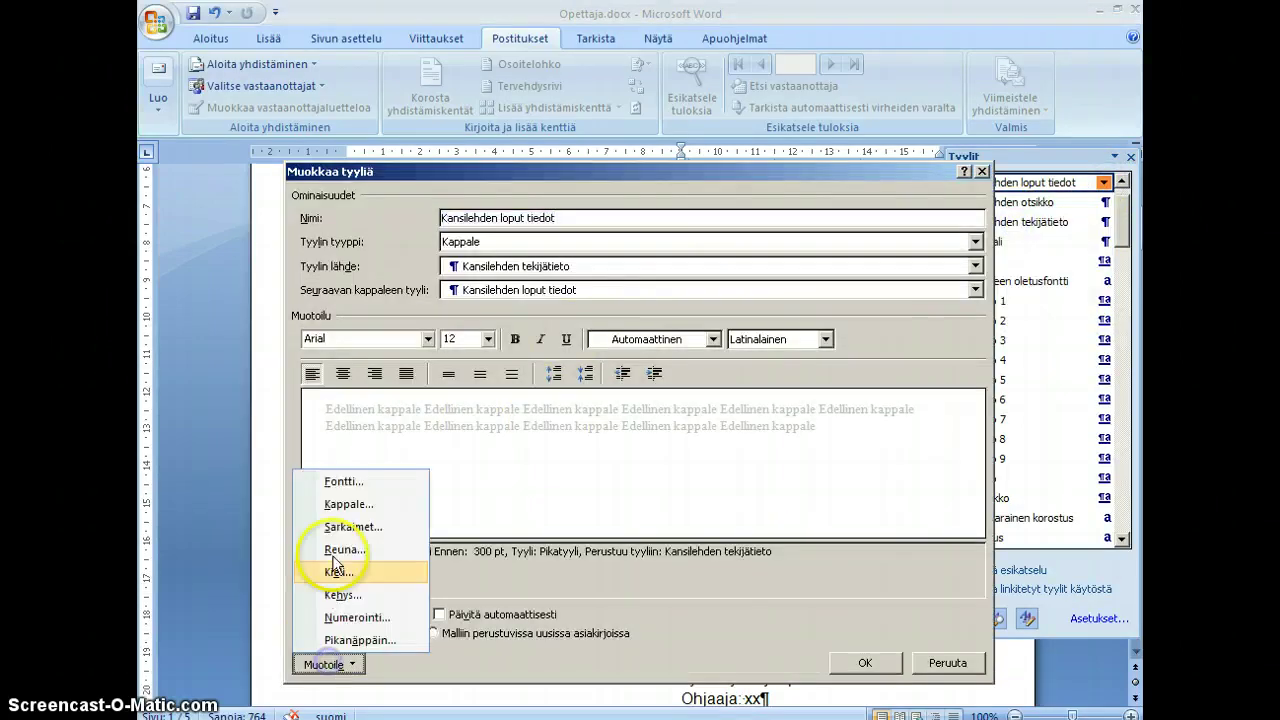
{"action": "left_click", "coordinate": [340, 504]}
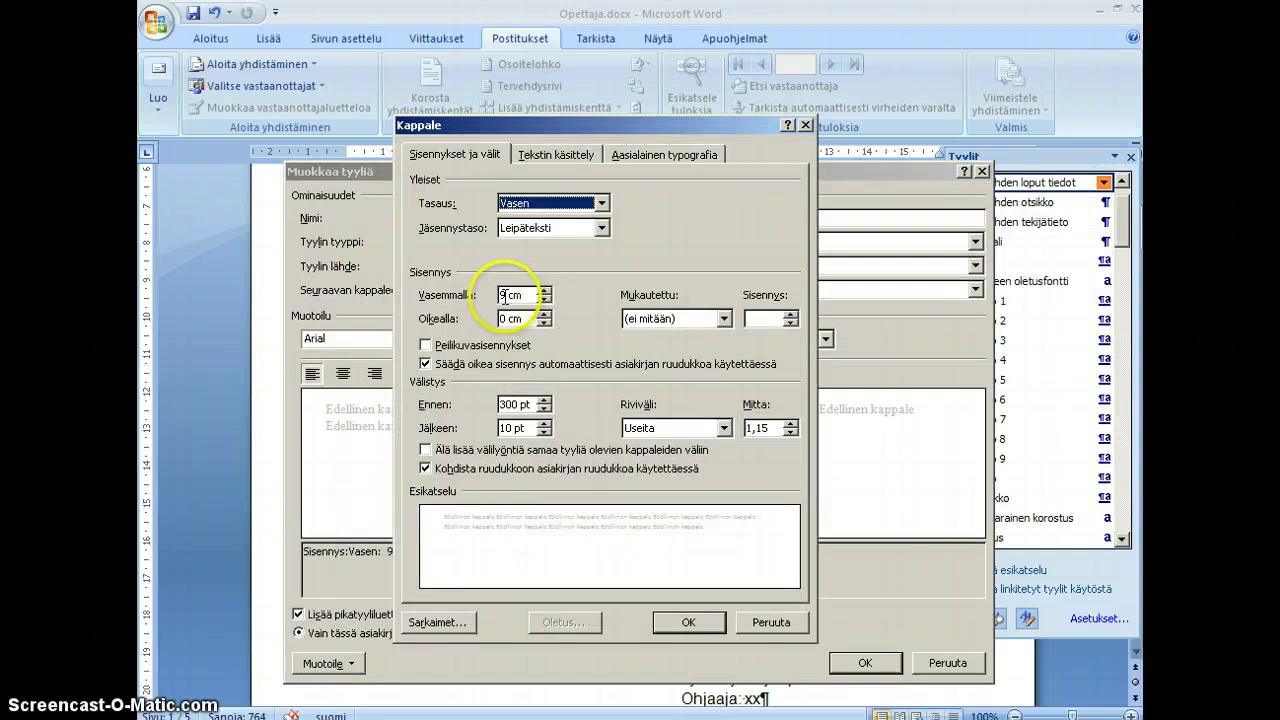
{"action": "left_click_drag", "start_coordinate": [504, 296], "coordinate": [483, 296]}
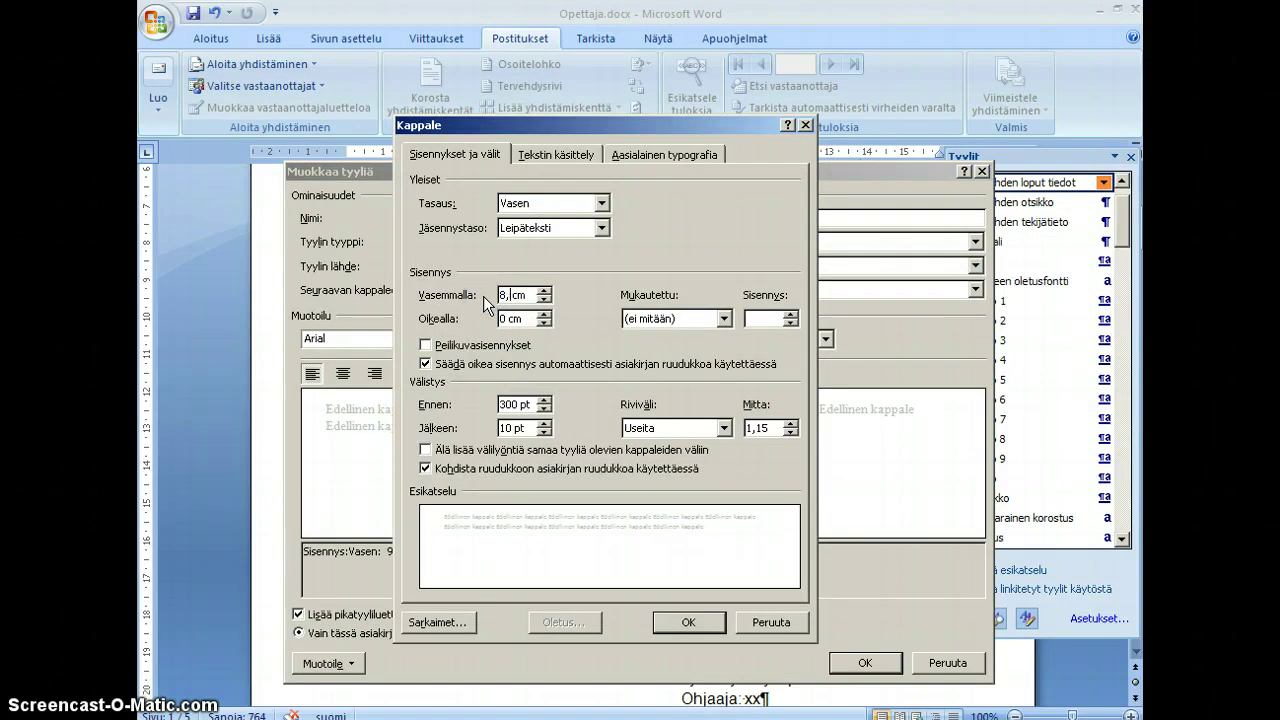
{"action": "type", "text": "8,5"}
{"action": "left_click", "coordinate": [712, 621]}
{"action": "left_click", "coordinate": [862, 662]}
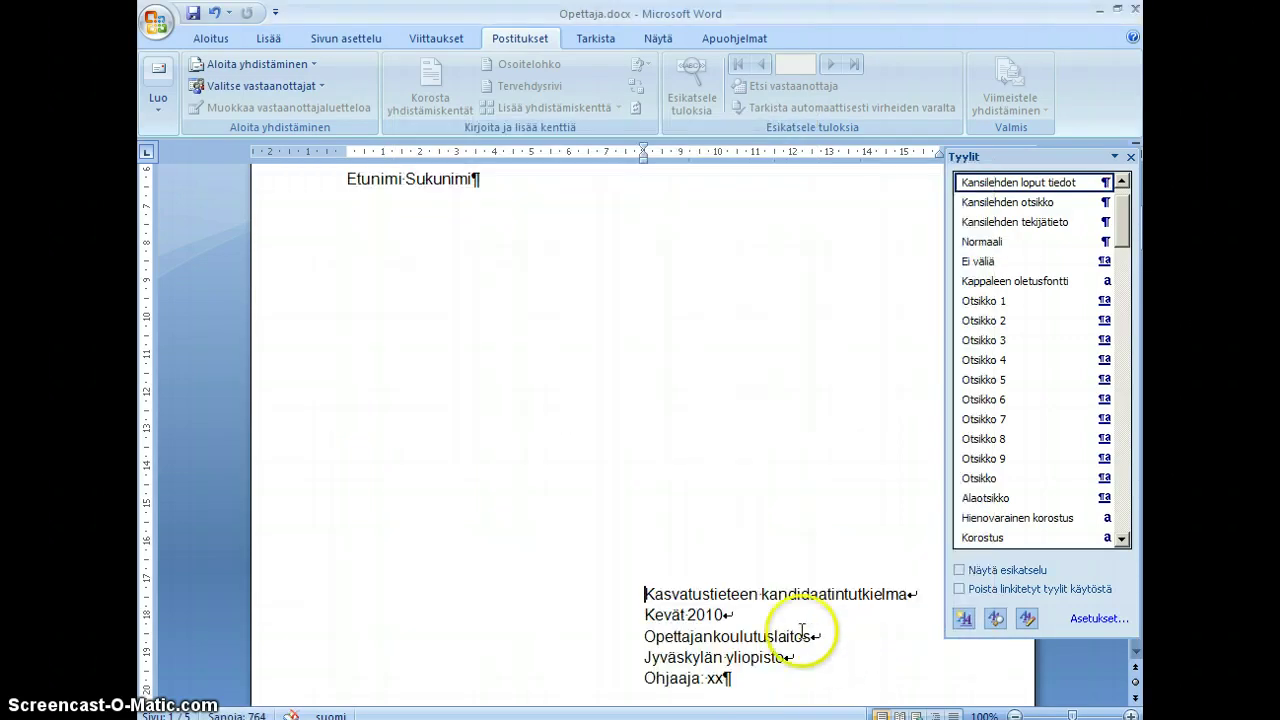
{"action": "scroll", "coordinate": [839, 614], "scroll_direction": "up", "scroll_amount": 3}
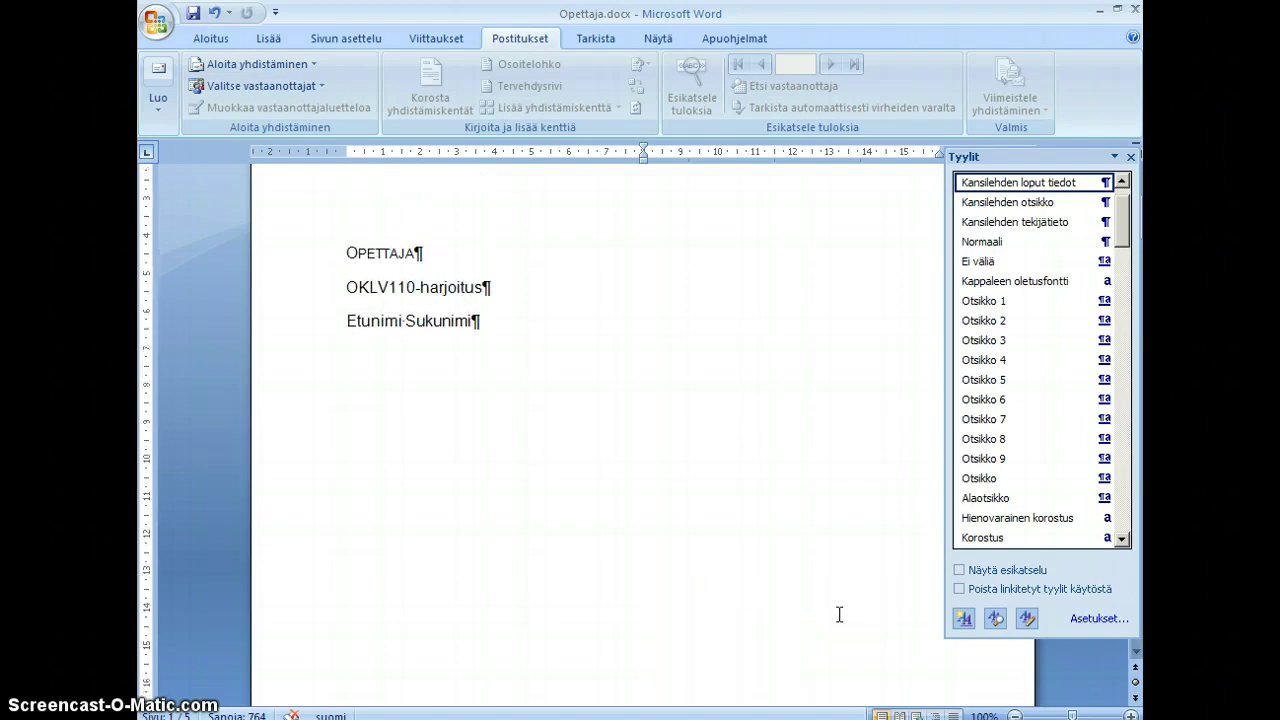
{"action": "scroll", "coordinate": [839, 614], "scroll_direction": "up", "scroll_amount": 4}
{"action": "scroll", "coordinate": [839, 614], "scroll_direction": "down", "scroll_amount": 1}
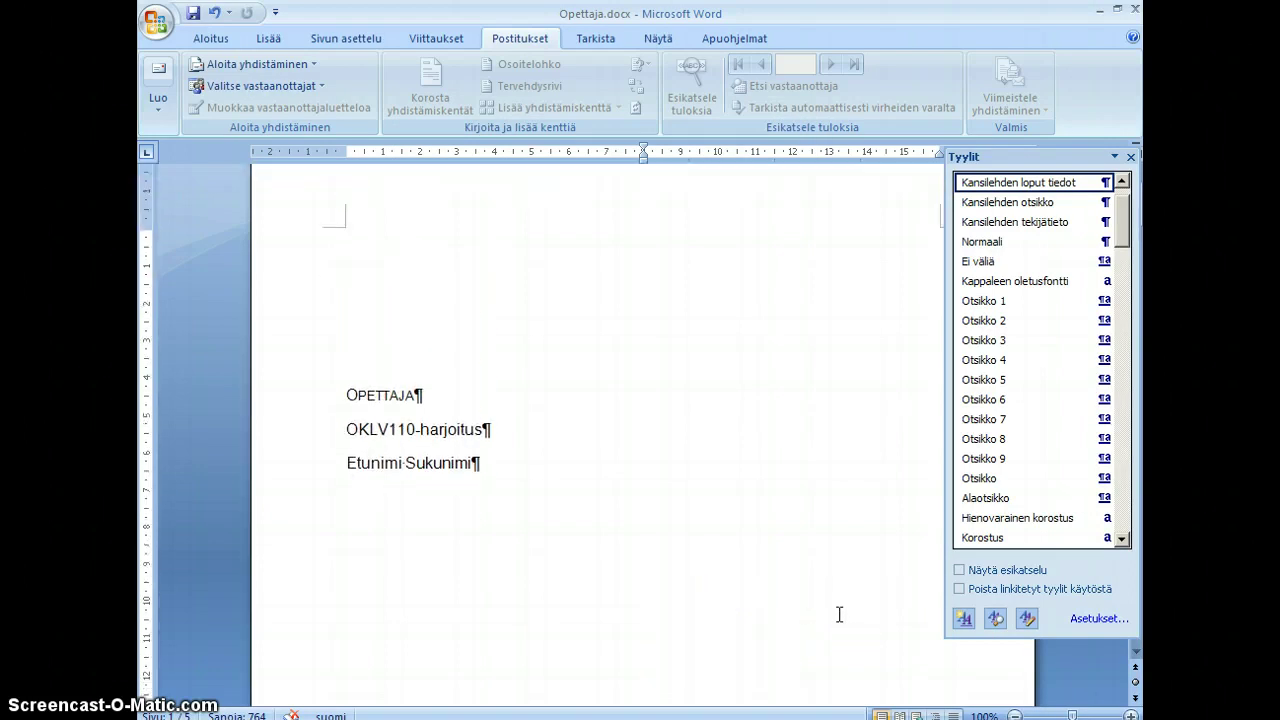